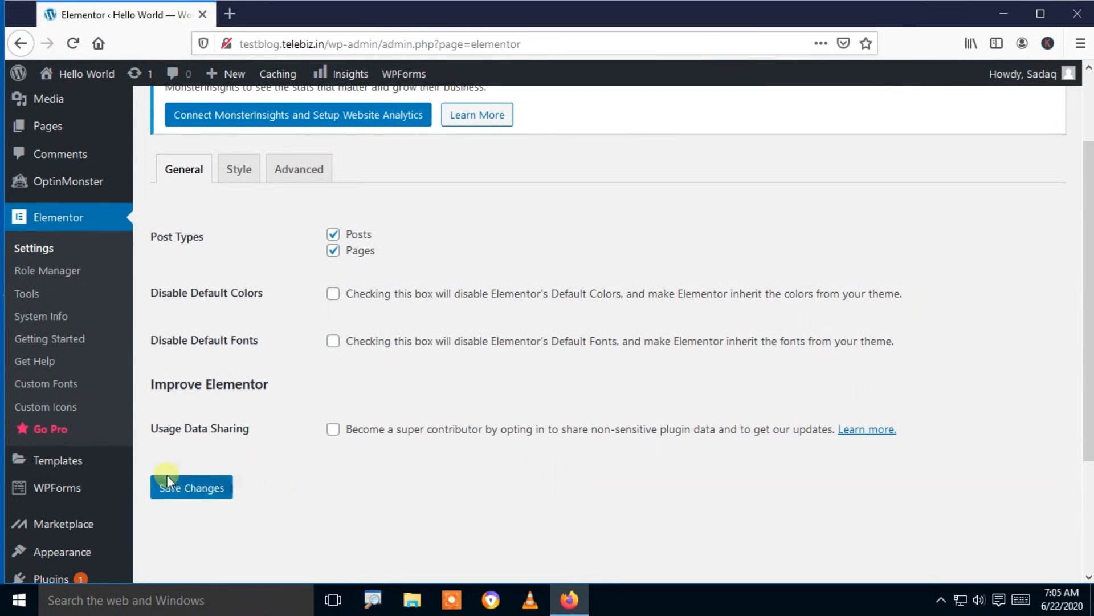
Examine the Elementor Pro subscription plans and their included features, and return to the Elementor settings page
{"action": "mouse_move", "coordinate": [94, 475]}
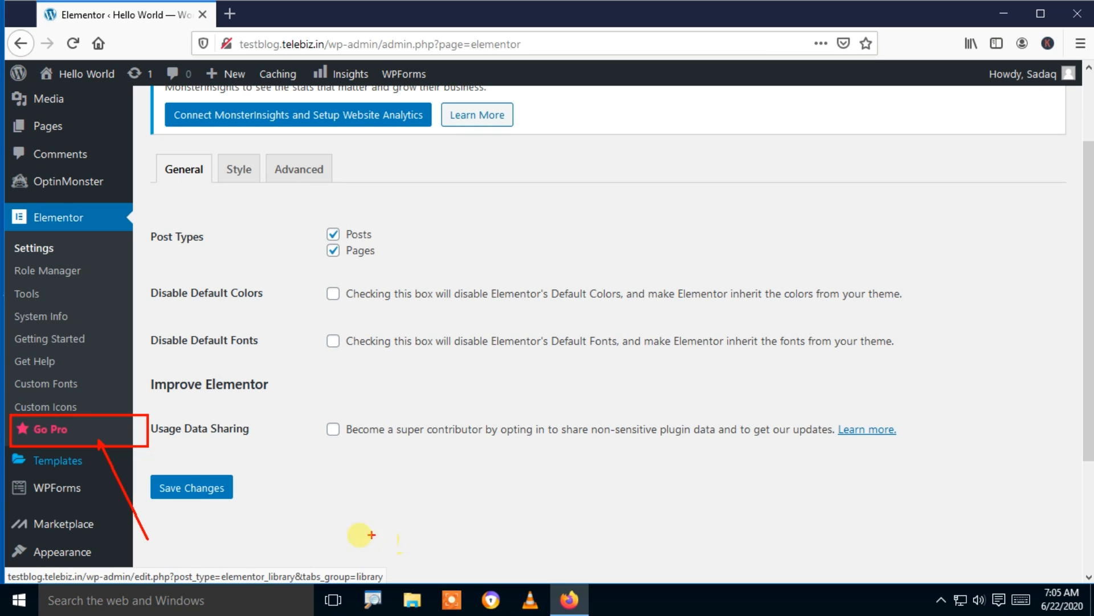
{"action": "key", "text": "Escape"}
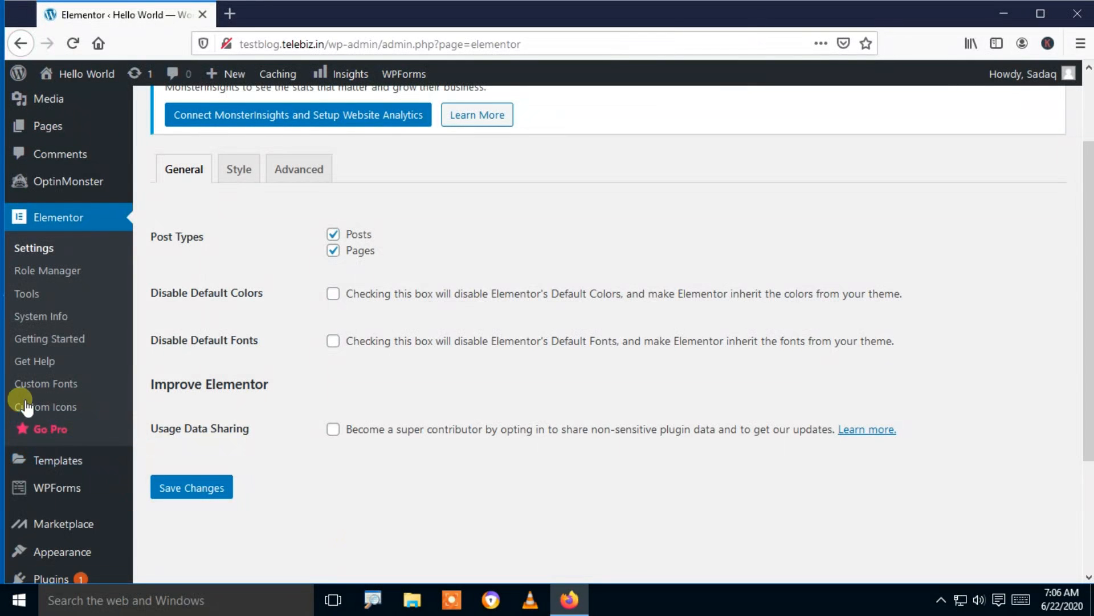
{"action": "left_click", "coordinate": [49, 434]}
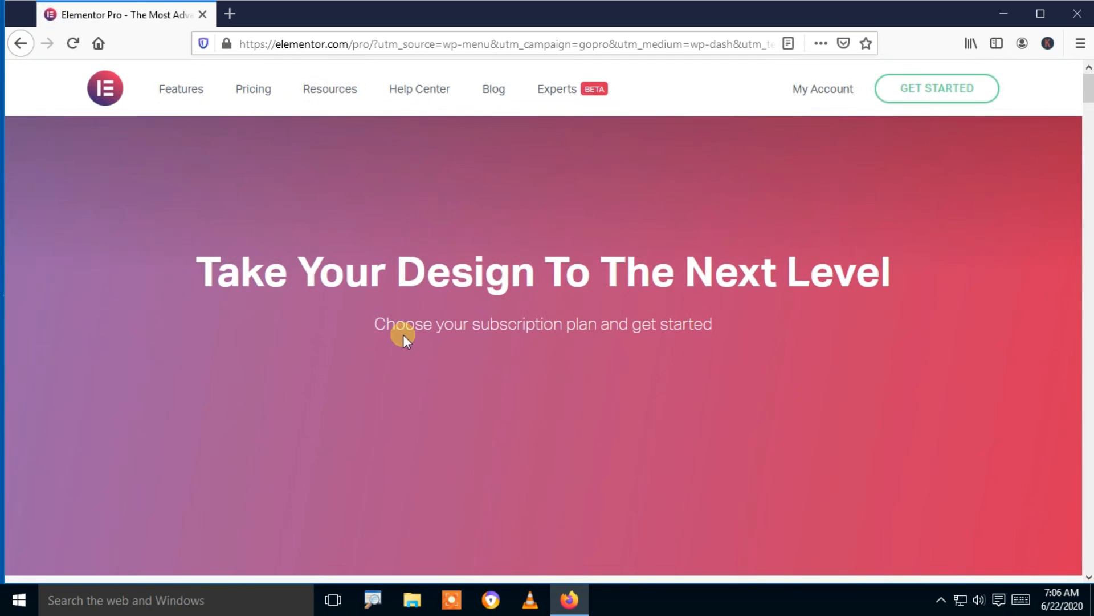
{"action": "mouse_move", "coordinate": [1087, 85]}
{"action": "left_mouse_down"}
{"action": "mouse_move", "coordinate": [1089, 108]}
{"action": "mouse_move", "coordinate": [1087, 86]}
{"action": "left_mouse_up"}
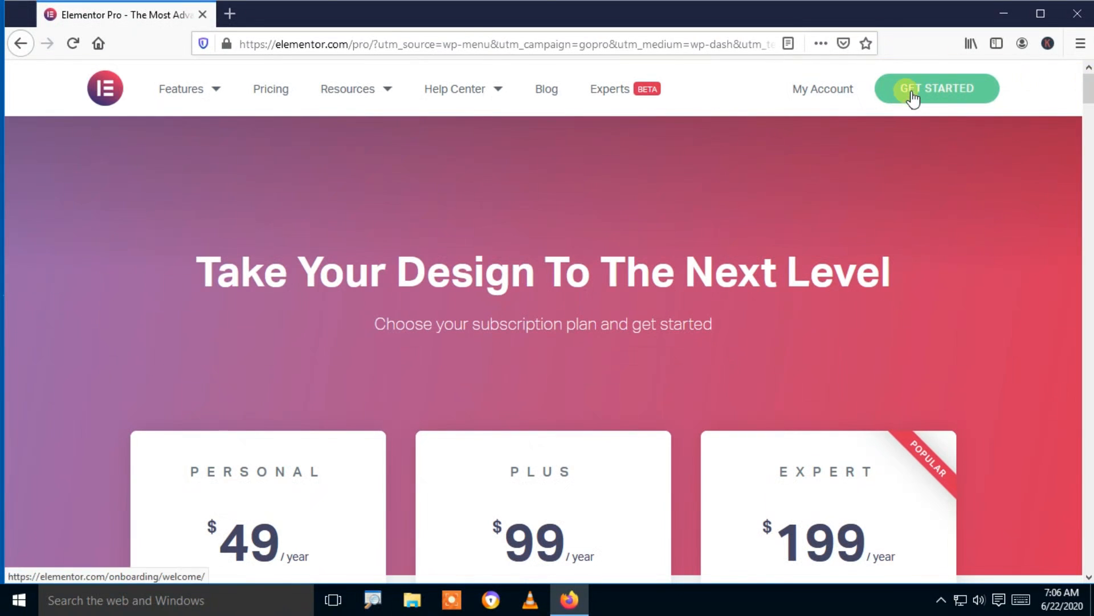
{"action": "left_click_drag", "start_coordinate": [1086, 85], "coordinate": [1089, 106]}
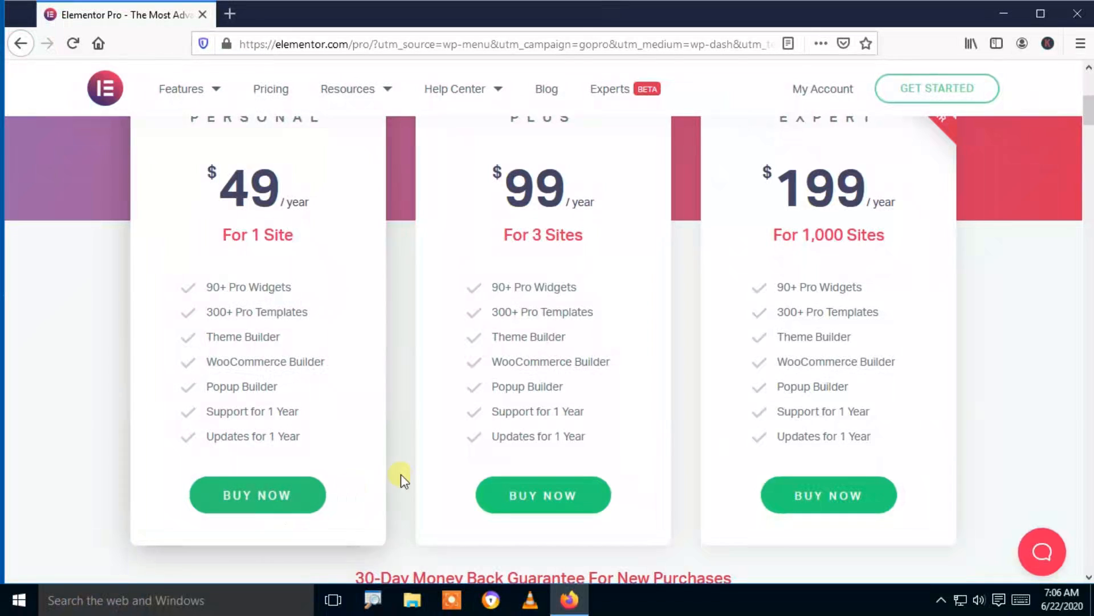
{"action": "left_click", "coordinate": [19, 49]}
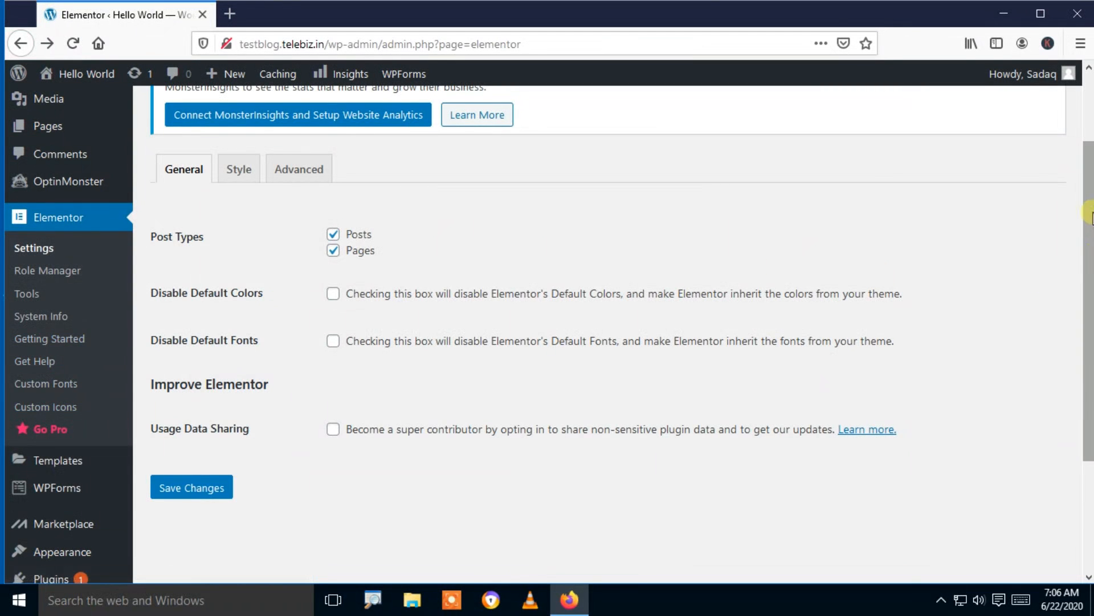
Go to the page for adding new plugins and open its plugin upload form
{"action": "left_click_drag", "start_coordinate": [1088, 196], "coordinate": [1089, 299]}
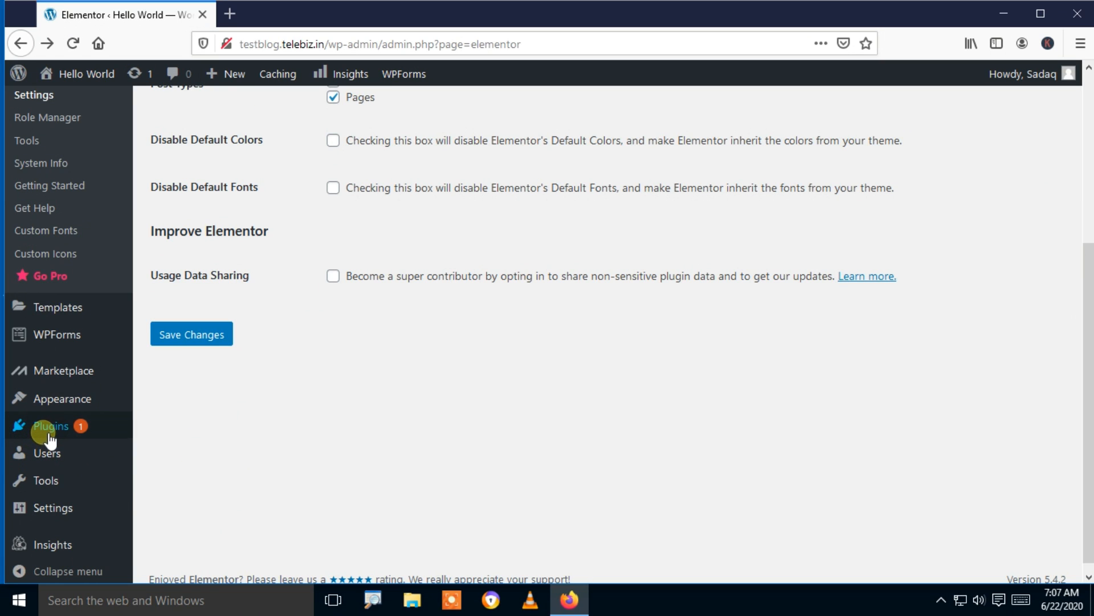
{"action": "mouse_move", "coordinate": [50, 439]}
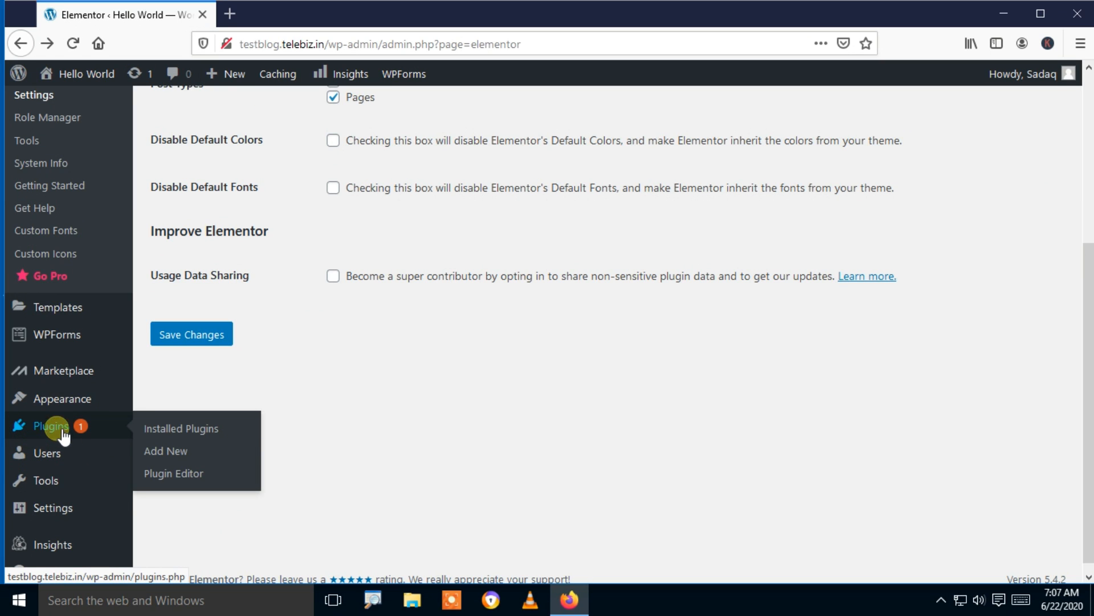
{"action": "left_click", "coordinate": [191, 454]}
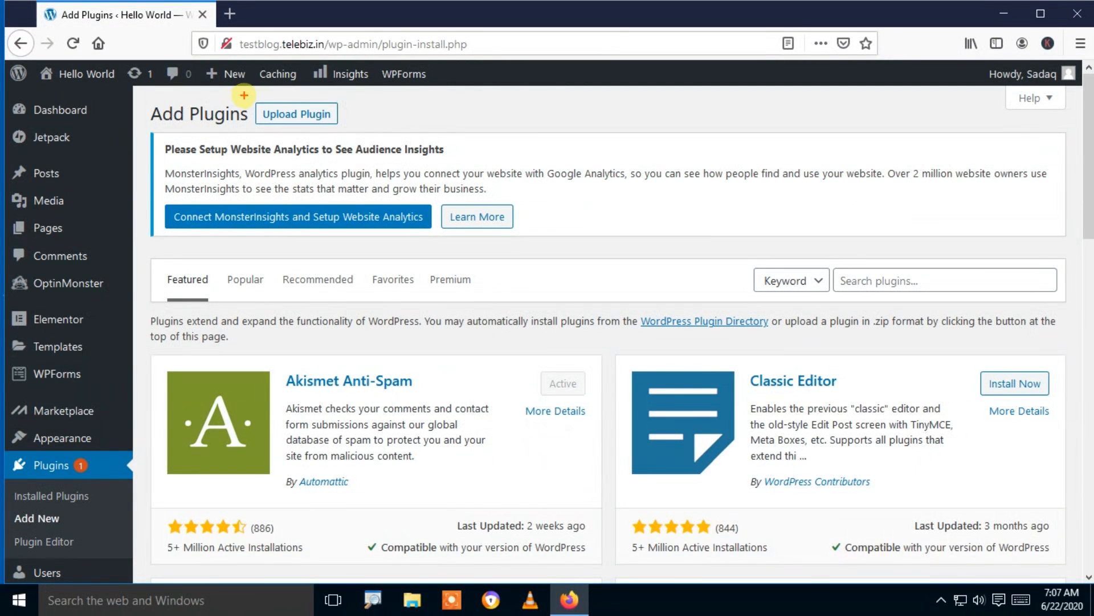
{"action": "mouse_move", "coordinate": [247, 95]}
{"action": "left_mouse_down"}
{"action": "mouse_move", "coordinate": [353, 131]}
{"action": "mouse_move", "coordinate": [342, 178]}
{"action": "mouse_move", "coordinate": [355, 211]}
{"action": "left_mouse_up"}
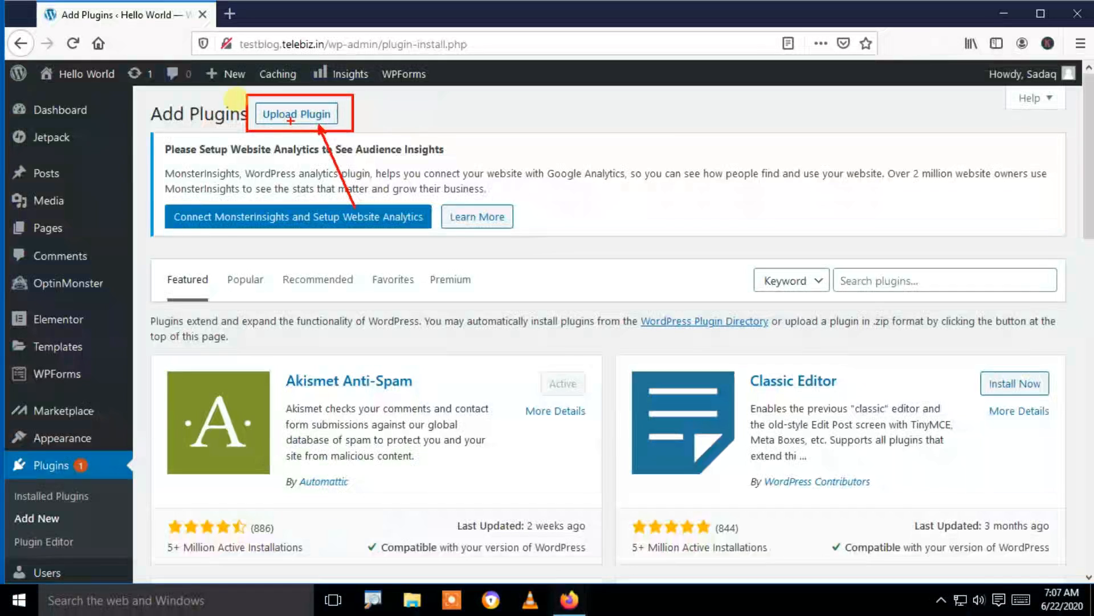
{"action": "key", "text": "Escape"}
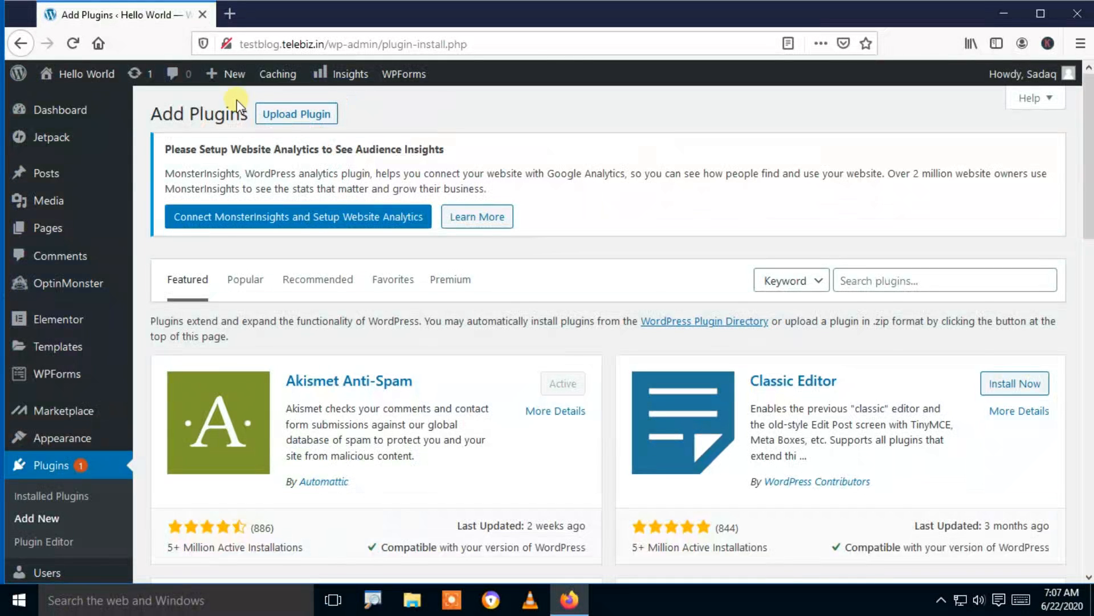
{"action": "left_click", "coordinate": [292, 123]}
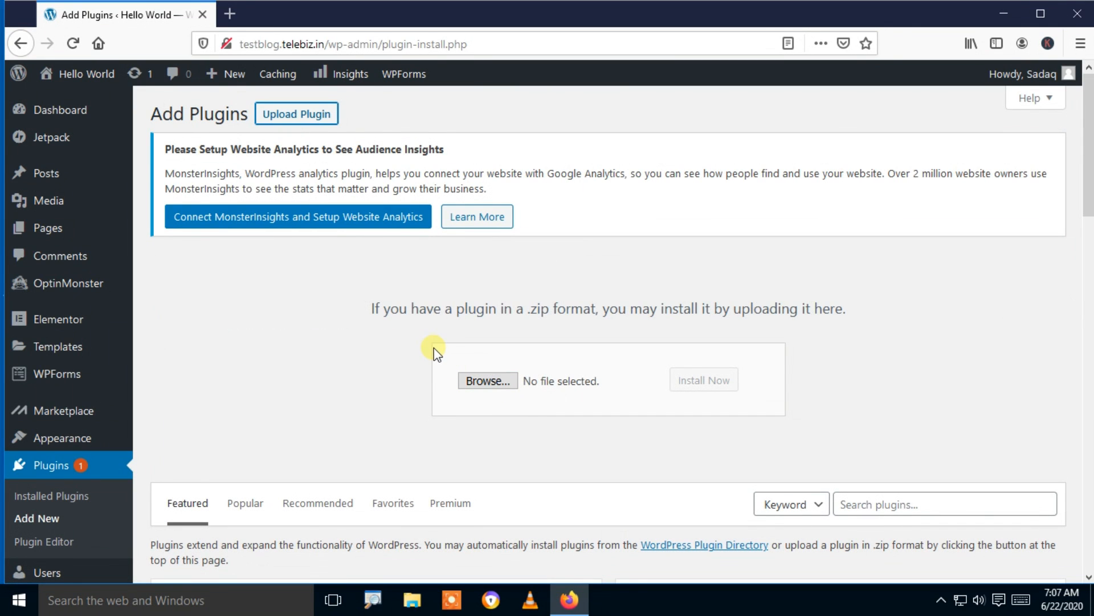
Choose the elementor-pro zip file from the Desktop as the plugin file for upload
{"action": "mouse_move", "coordinate": [435, 345]}
{"action": "left_mouse_down"}
{"action": "mouse_move", "coordinate": [750, 379]}
{"action": "mouse_move", "coordinate": [792, 414]}
{"action": "left_mouse_up"}
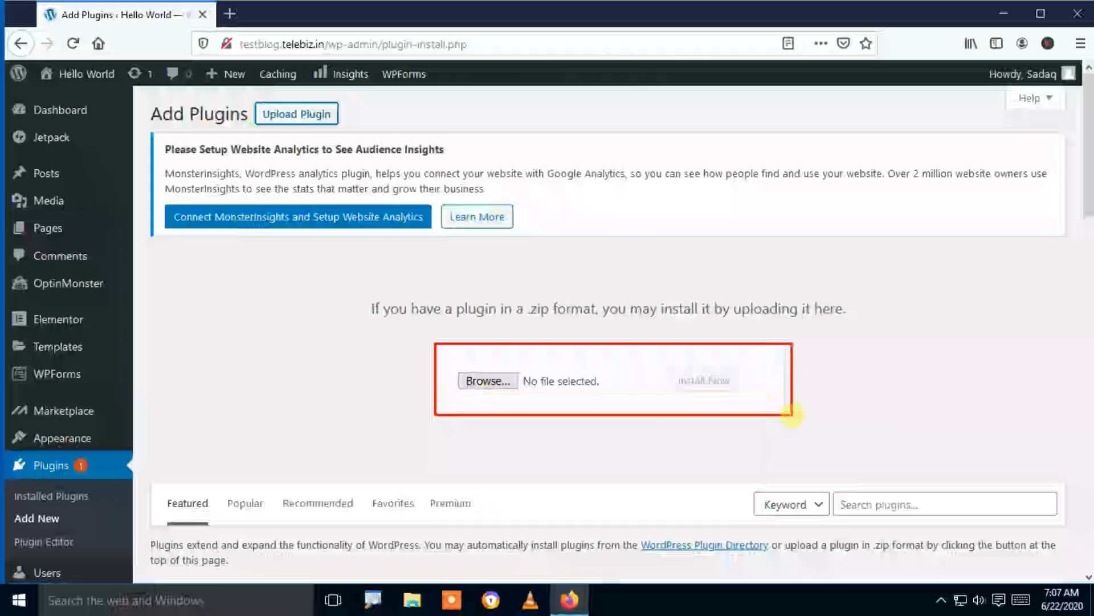
{"action": "left_click_drag", "start_coordinate": [454, 397], "coordinate": [300, 458]}
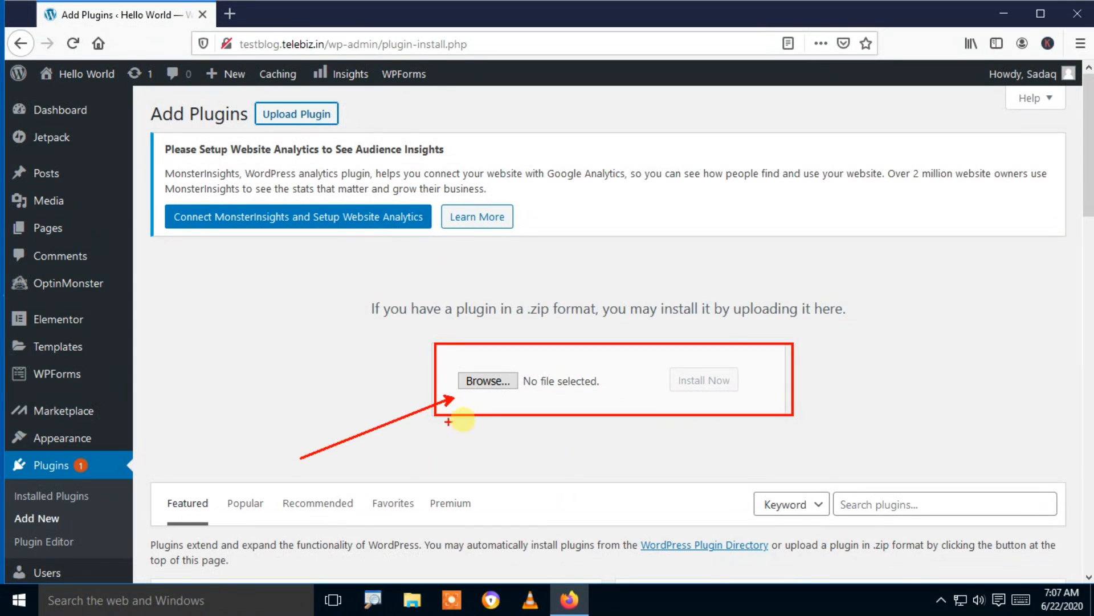
{"action": "key", "text": "Escape"}
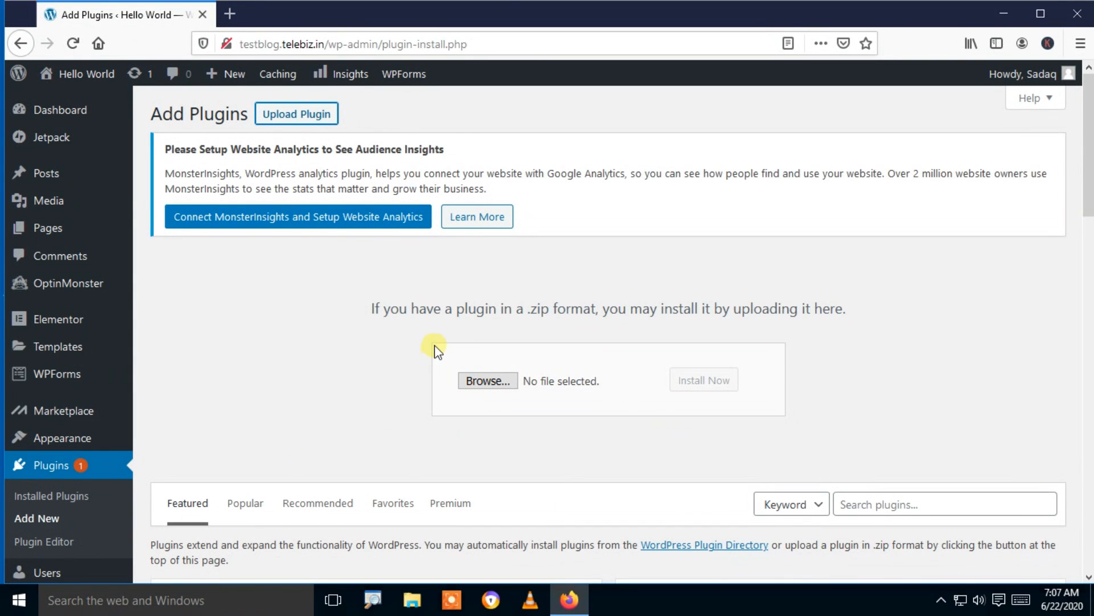
{"action": "left_click", "coordinate": [501, 382]}
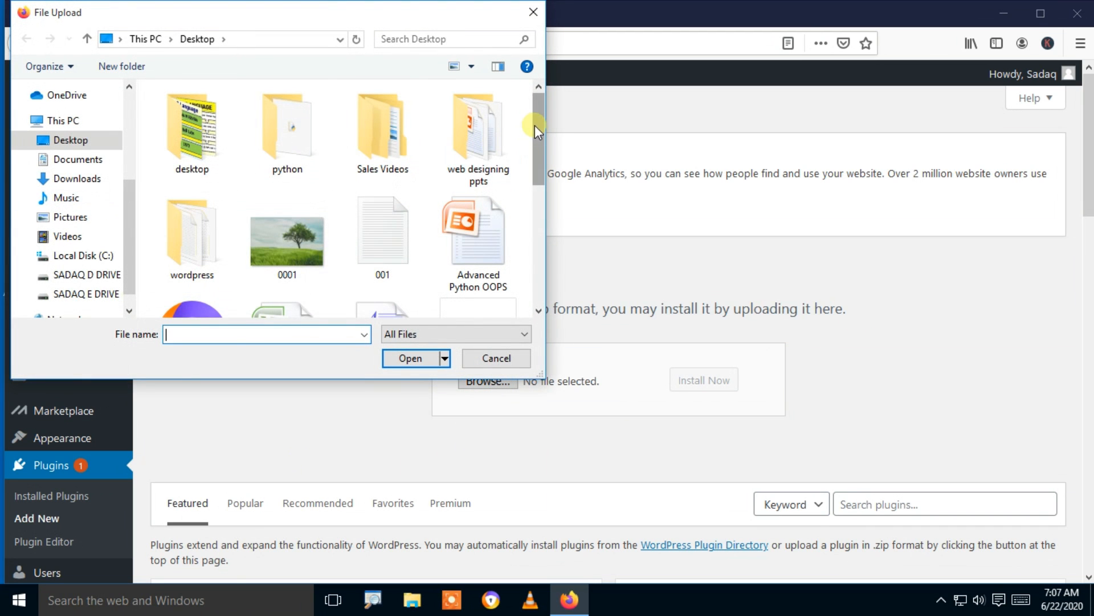
{"action": "left_click_drag", "start_coordinate": [534, 125], "coordinate": [541, 192]}
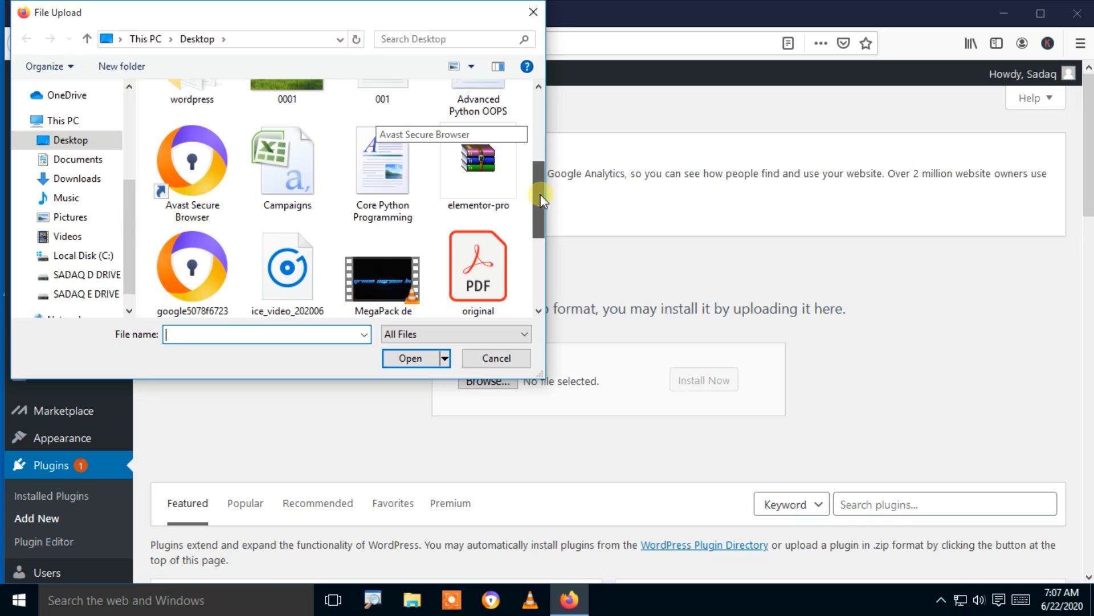
{"action": "left_click", "coordinate": [450, 163]}
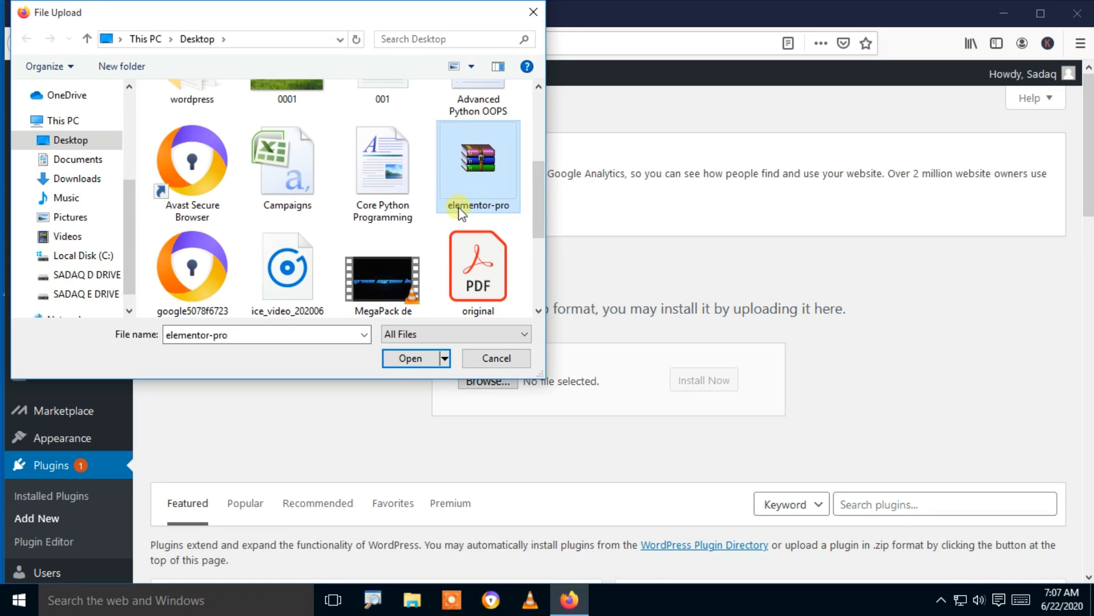
{"action": "left_click", "coordinate": [413, 352]}
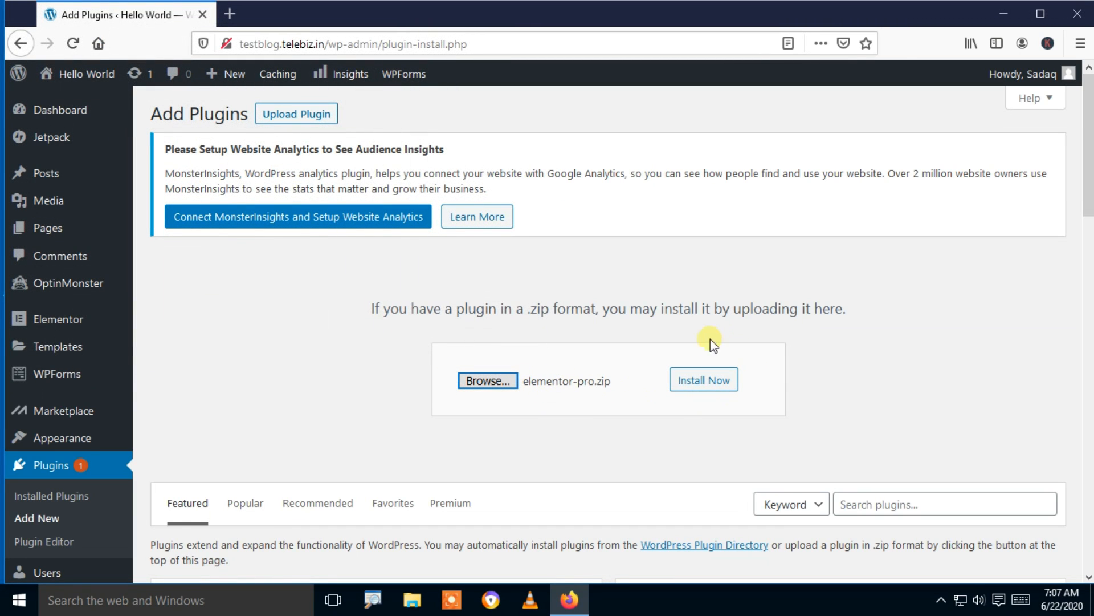
Install the plugin from the chosen elementor-pro.zip file and activate it
{"action": "left_click", "coordinate": [719, 392]}
{"action": "left_click", "coordinate": [713, 386]}
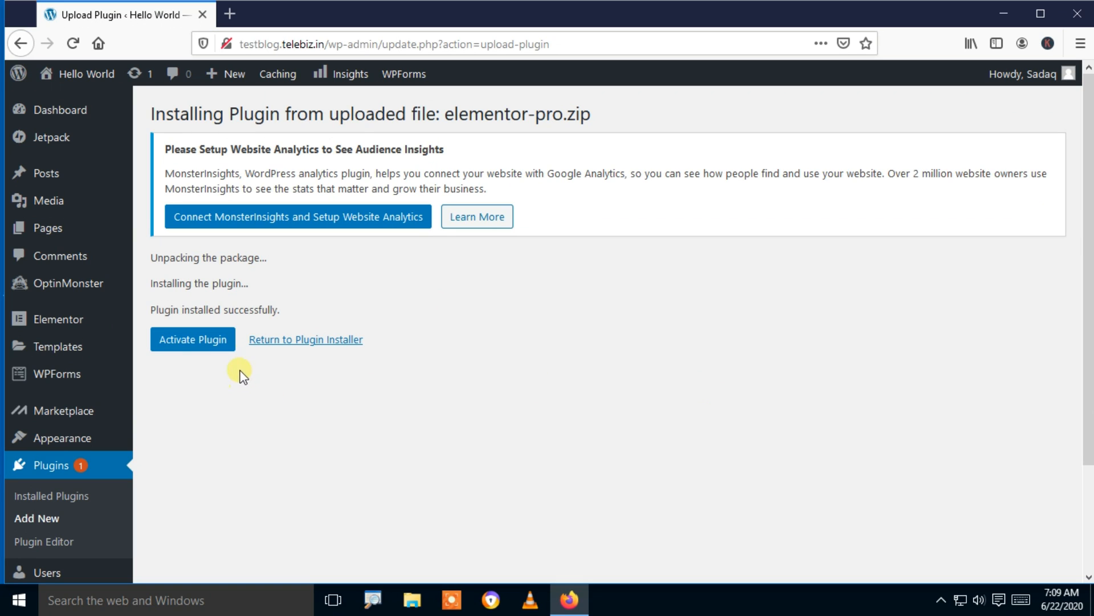
{"action": "left_click", "coordinate": [200, 345]}
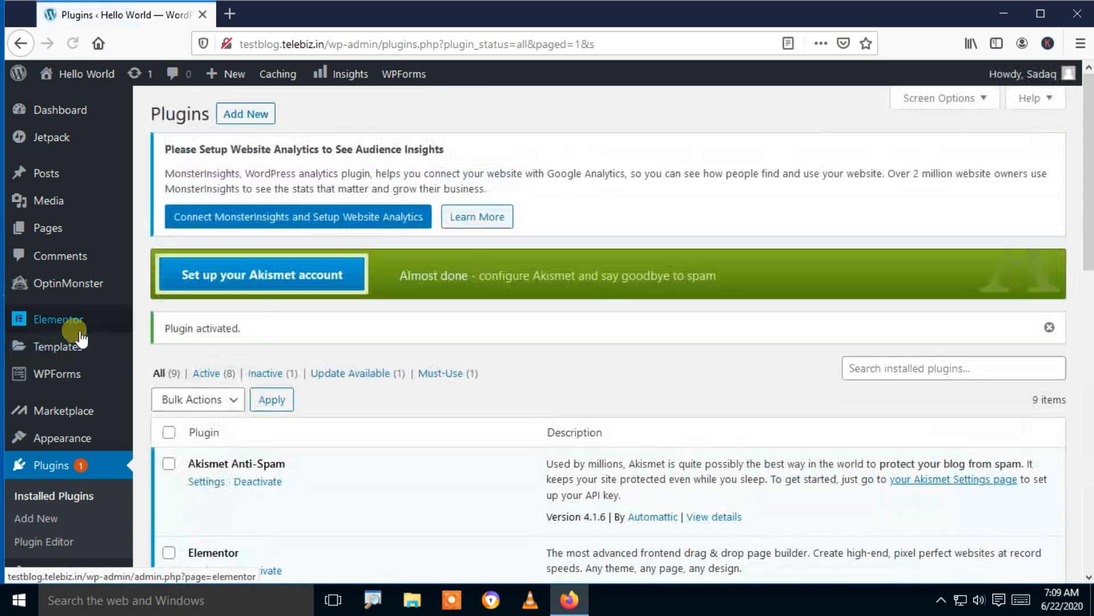
Open the Elementor settings and examine the general options and the setting categories available with Pro
{"action": "mouse_move", "coordinate": [45, 328]}
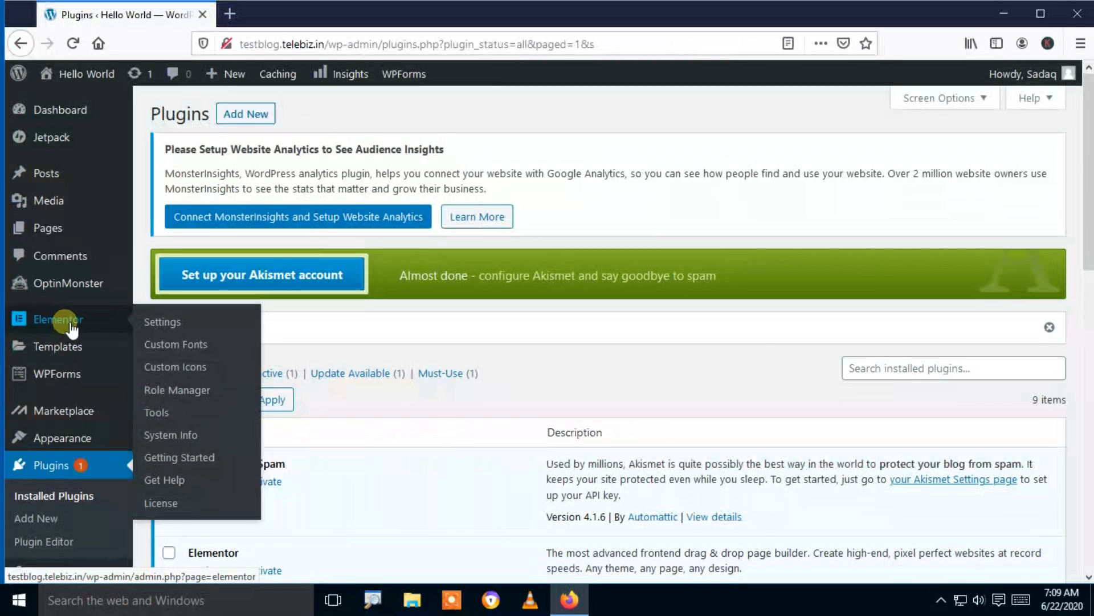
{"action": "left_click", "coordinate": [57, 321]}
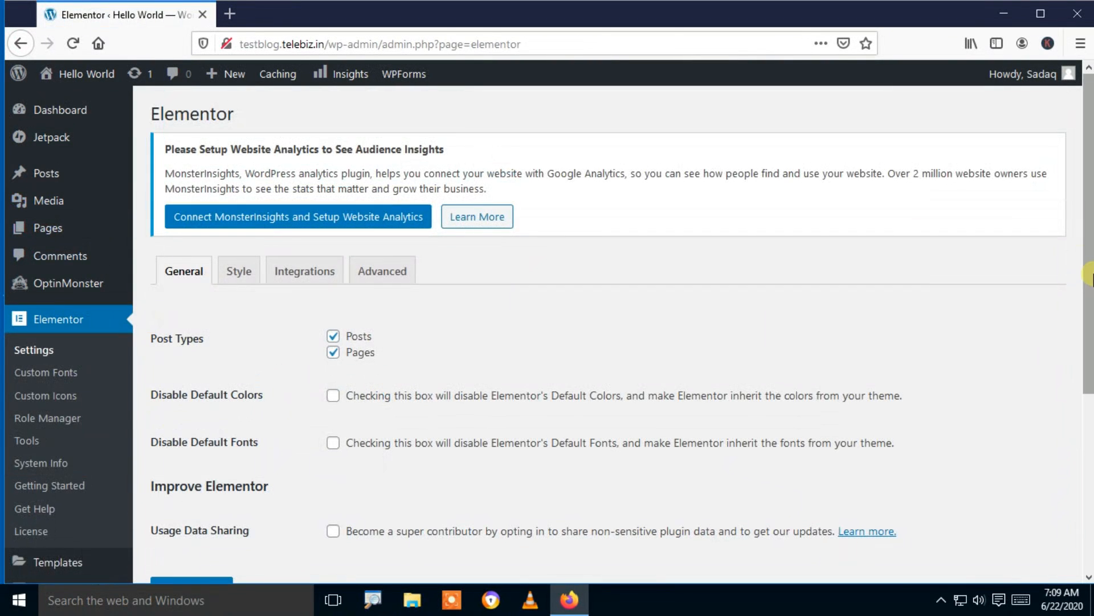
{"action": "scroll", "coordinate": [274, 369], "scroll_direction": "down", "scroll_amount": 3}
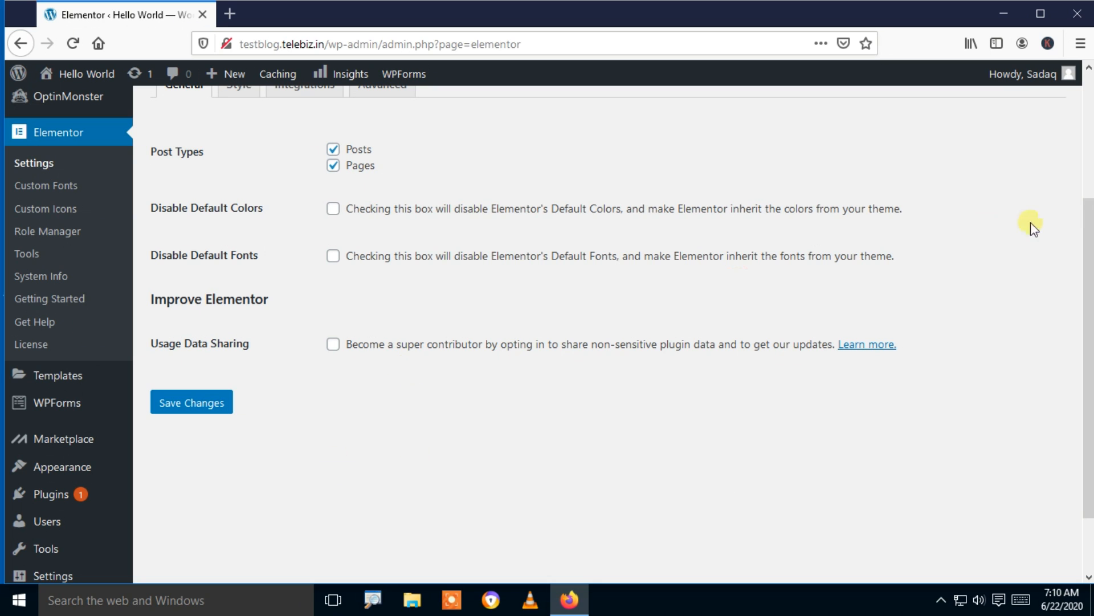
{"action": "scroll", "coordinate": [1087, 257], "scroll_direction": "up", "scroll_amount": 1}
{"action": "left_click_drag", "start_coordinate": [1088, 257], "coordinate": [1083, 171]}
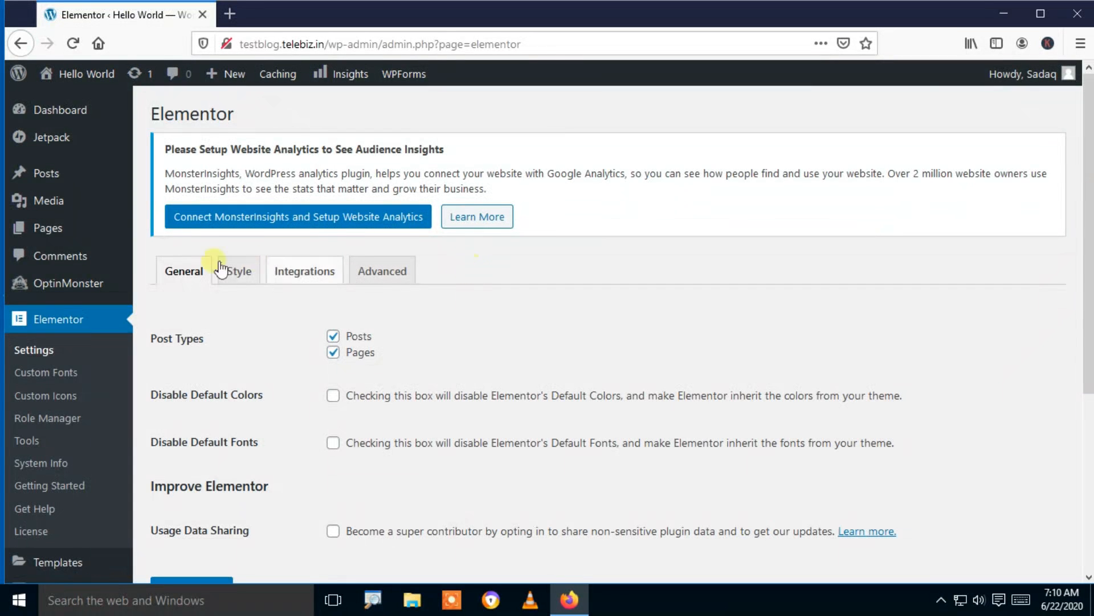
Open the list of all pages on the site and check it for existing pages
{"action": "mouse_move", "coordinate": [85, 235]}
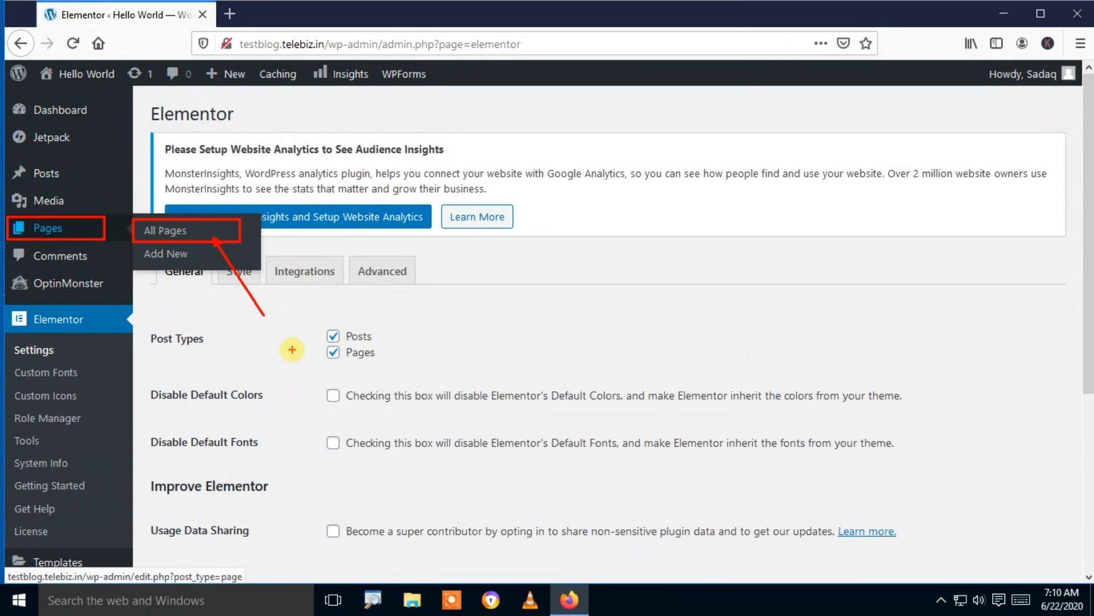
{"action": "key", "text": "Escape"}
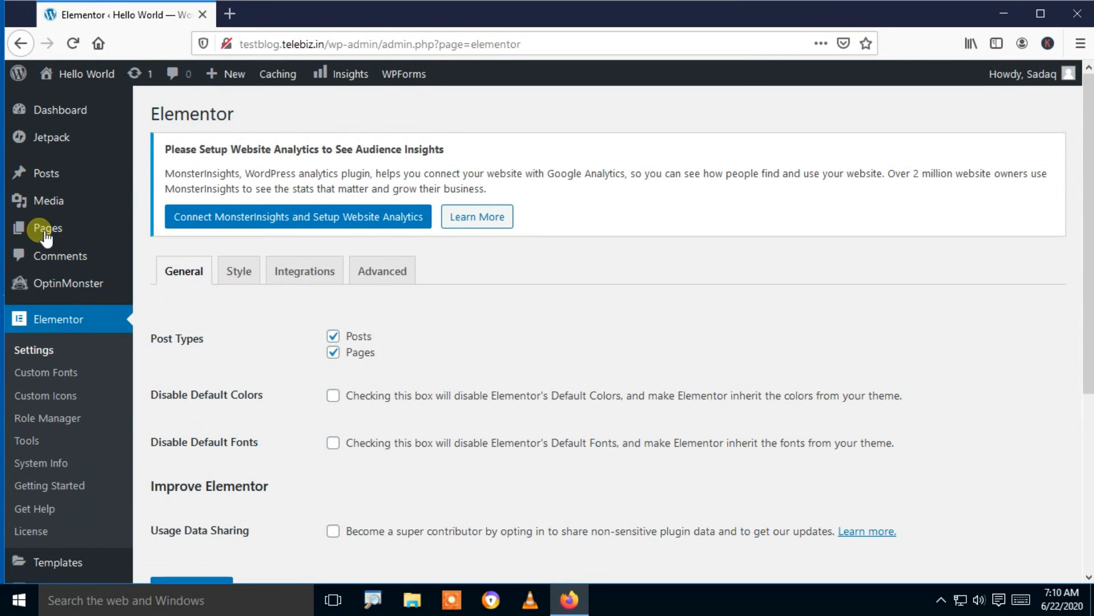
{"action": "left_click", "coordinate": [147, 235]}
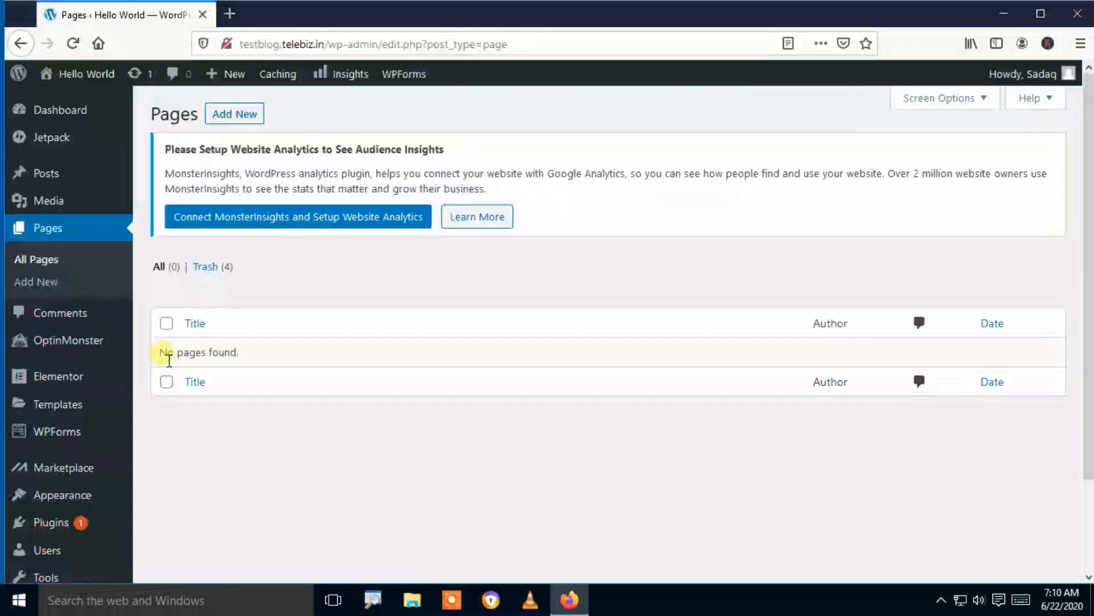
{"action": "left_click_drag", "start_coordinate": [163, 354], "coordinate": [296, 359]}
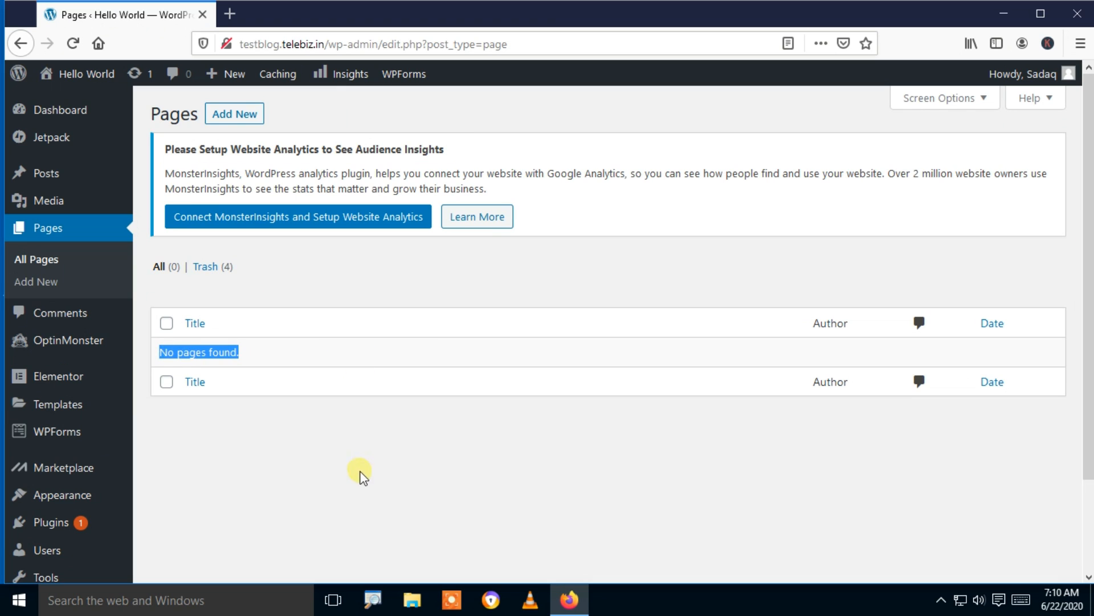
{"action": "left_click", "coordinate": [360, 474]}
{"action": "left_click_drag", "start_coordinate": [162, 352], "coordinate": [253, 365]}
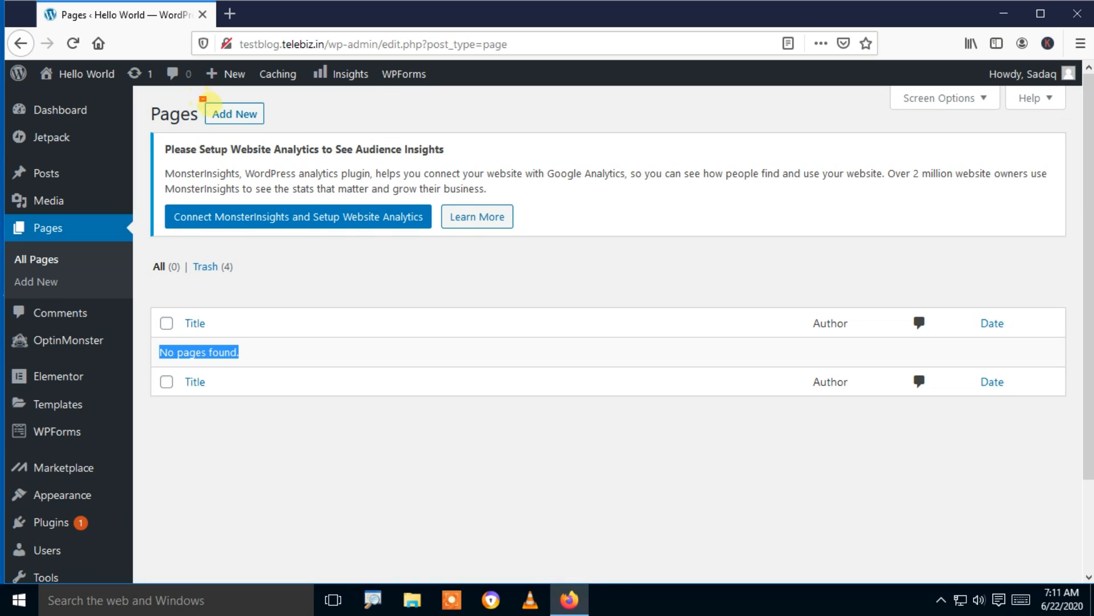
Add a new page and close the block editor's welcome guide
{"action": "left_click_drag", "start_coordinate": [200, 97], "coordinate": [288, 132]}
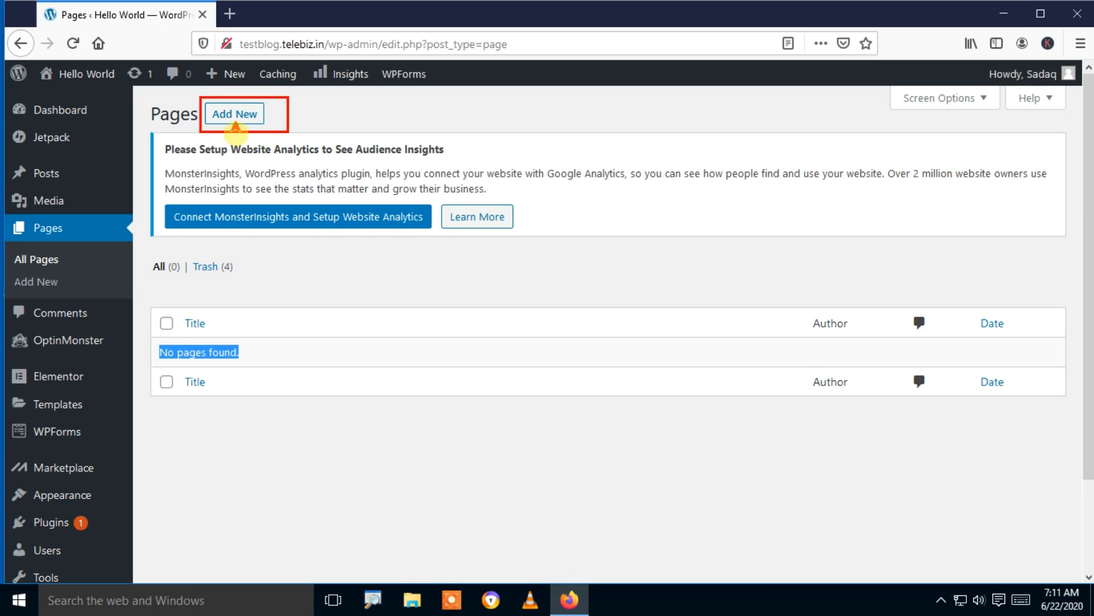
{"action": "left_click_drag", "start_coordinate": [235, 204], "coordinate": [236, 124]}
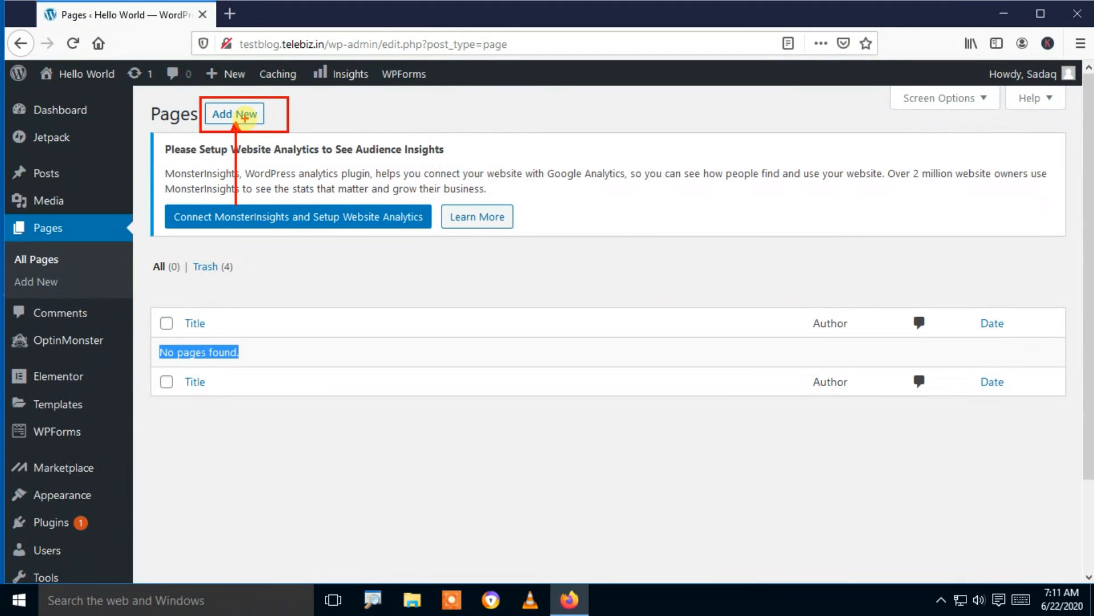
{"action": "key", "text": "Escape"}
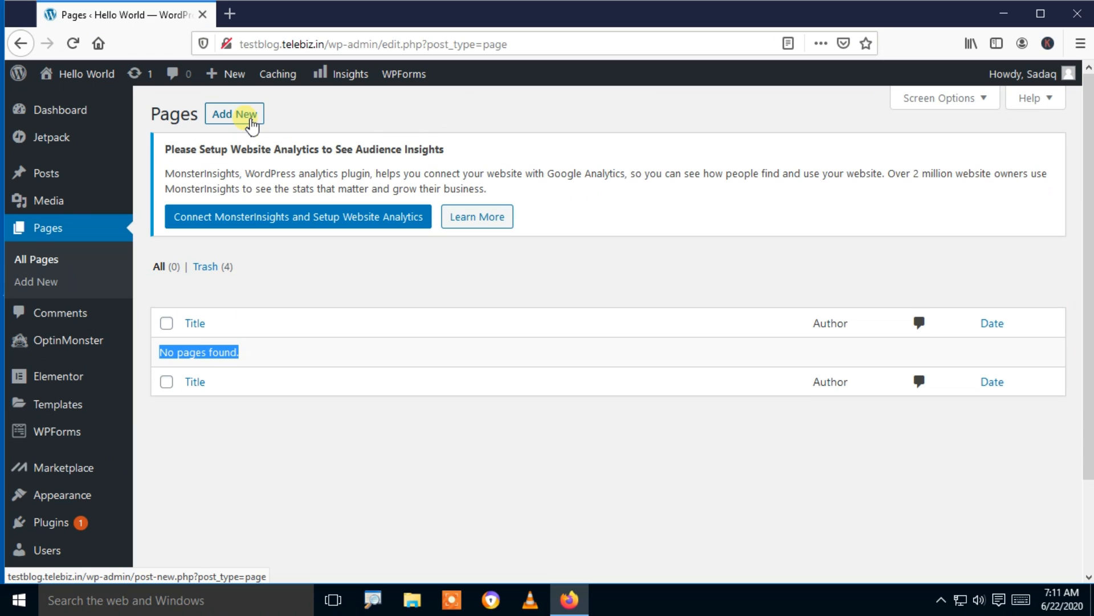
{"action": "left_click", "coordinate": [250, 120]}
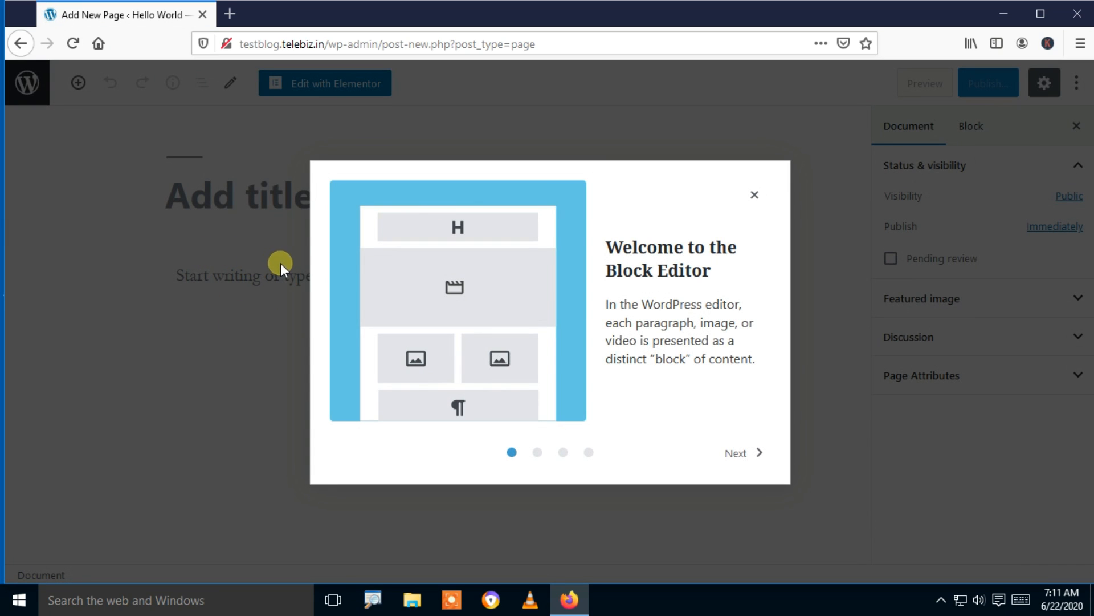
{"action": "left_click", "coordinate": [766, 200]}
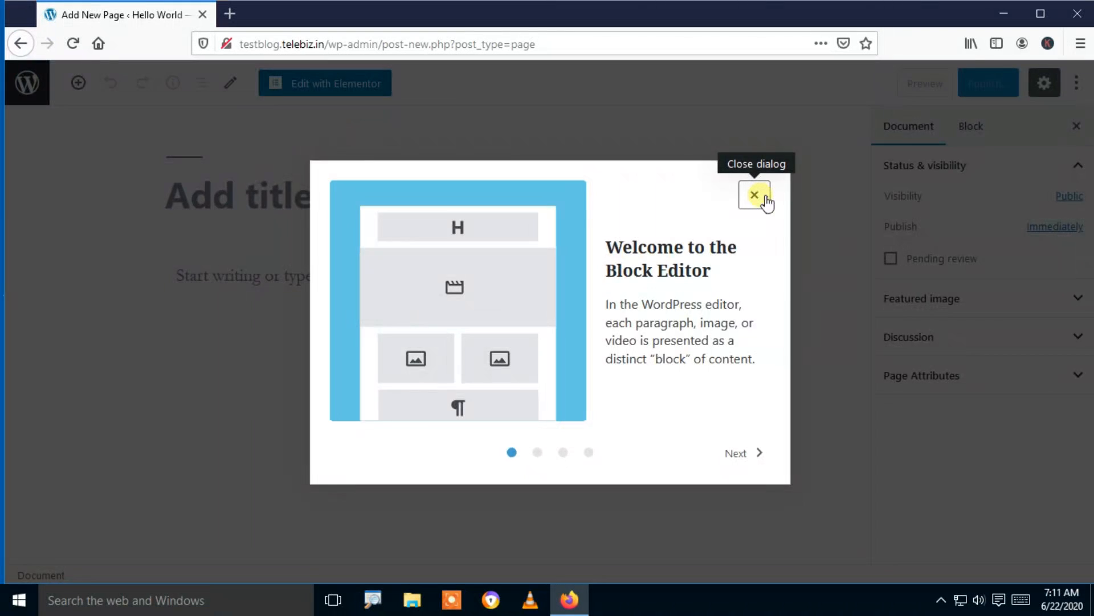
Close the welcome guide and open the new page in the Elementor editor, checking the site tagline and page title
{"action": "left_click", "coordinate": [765, 199]}
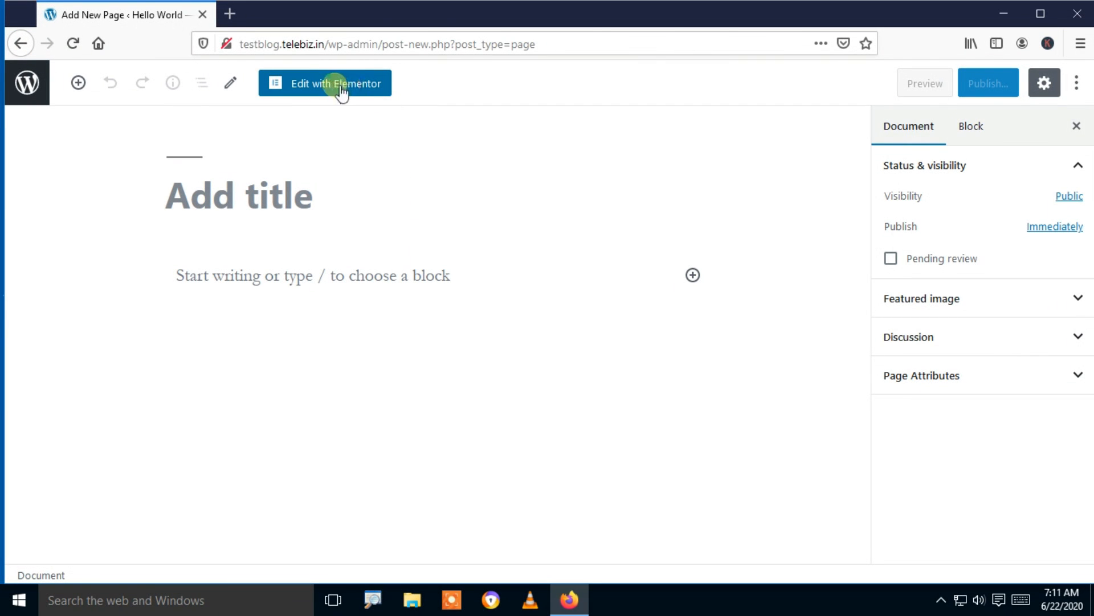
{"action": "left_click", "coordinate": [365, 85]}
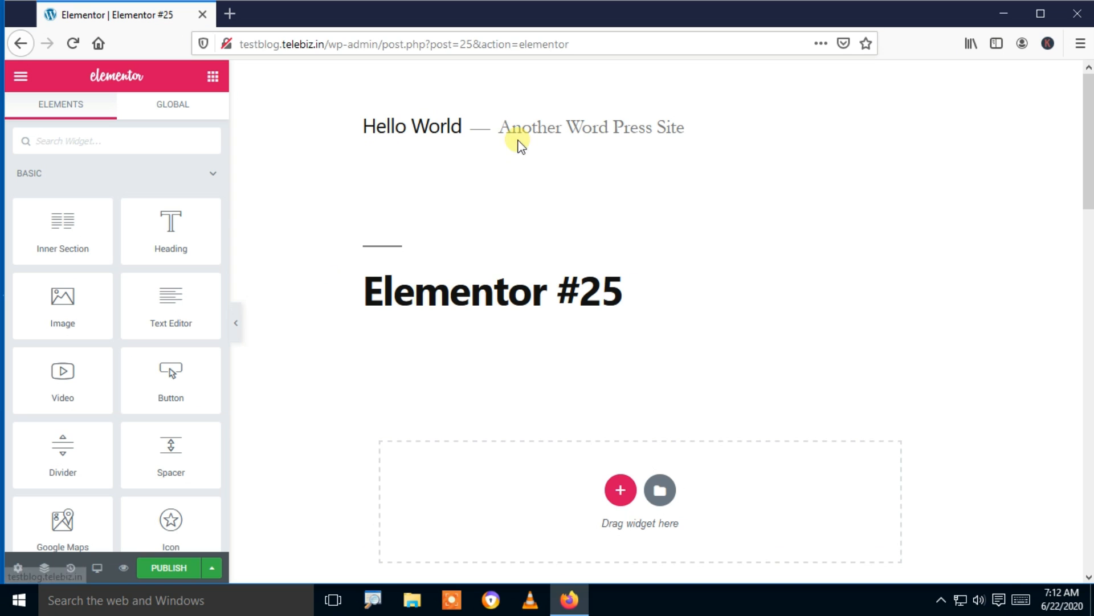
{"action": "left_click_drag", "start_coordinate": [512, 138], "coordinate": [691, 132]}
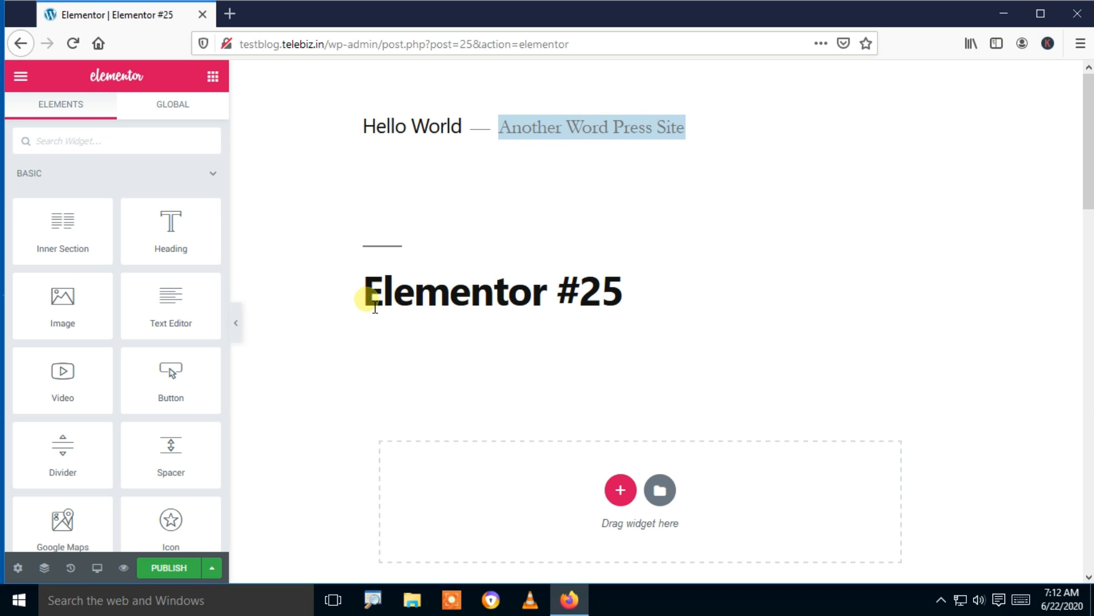
{"action": "left_click_drag", "start_coordinate": [371, 296], "coordinate": [630, 303]}
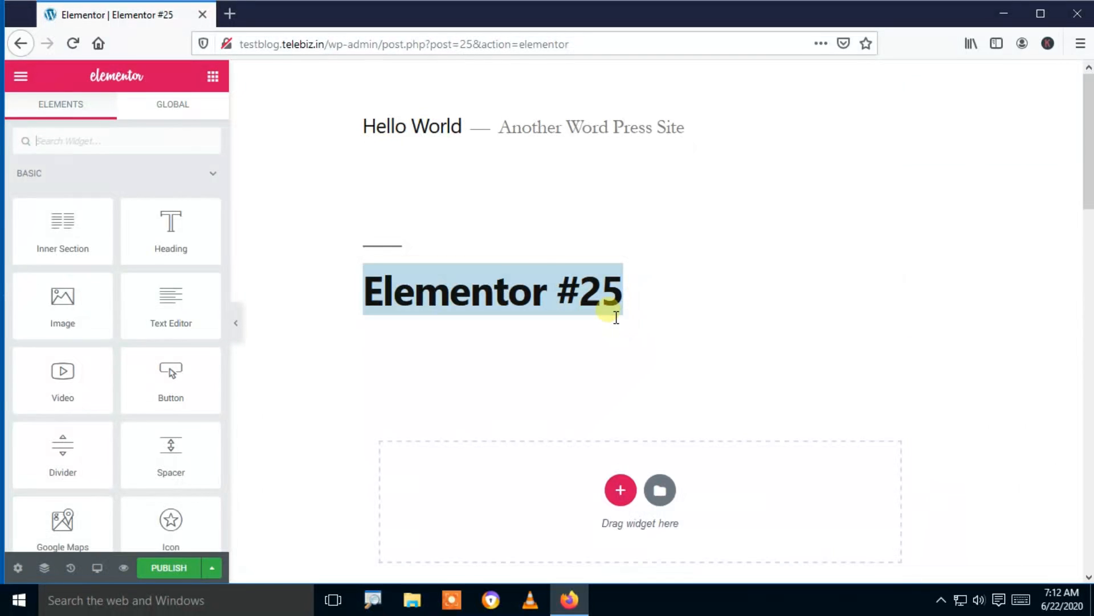
{"action": "left_click", "coordinate": [648, 314]}
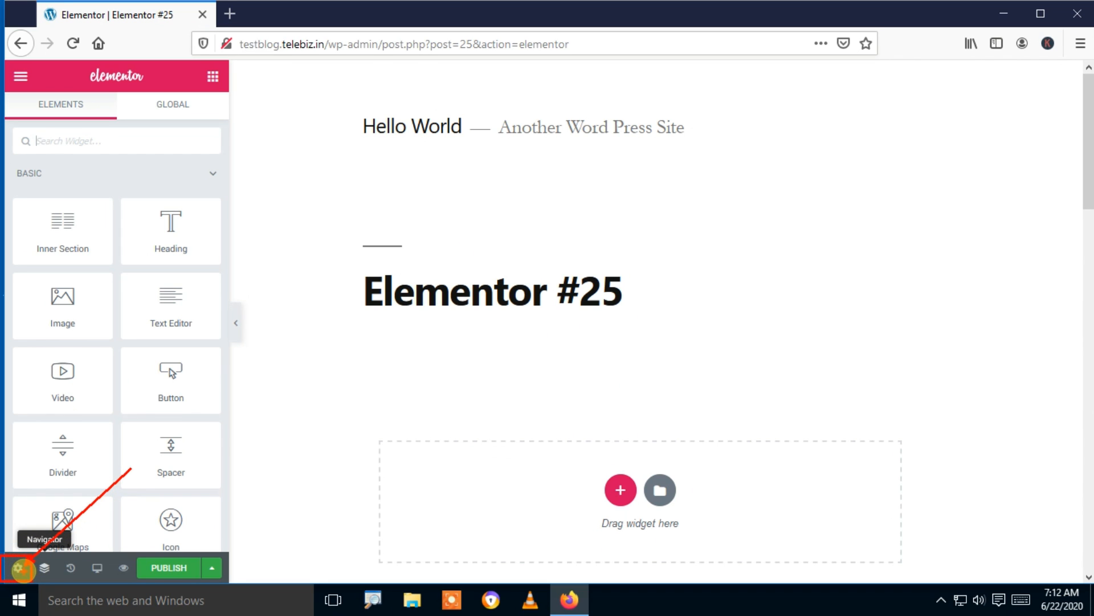
In the page settings, set the page title to Home and the status to Published
{"action": "left_click", "coordinate": [17, 568]}
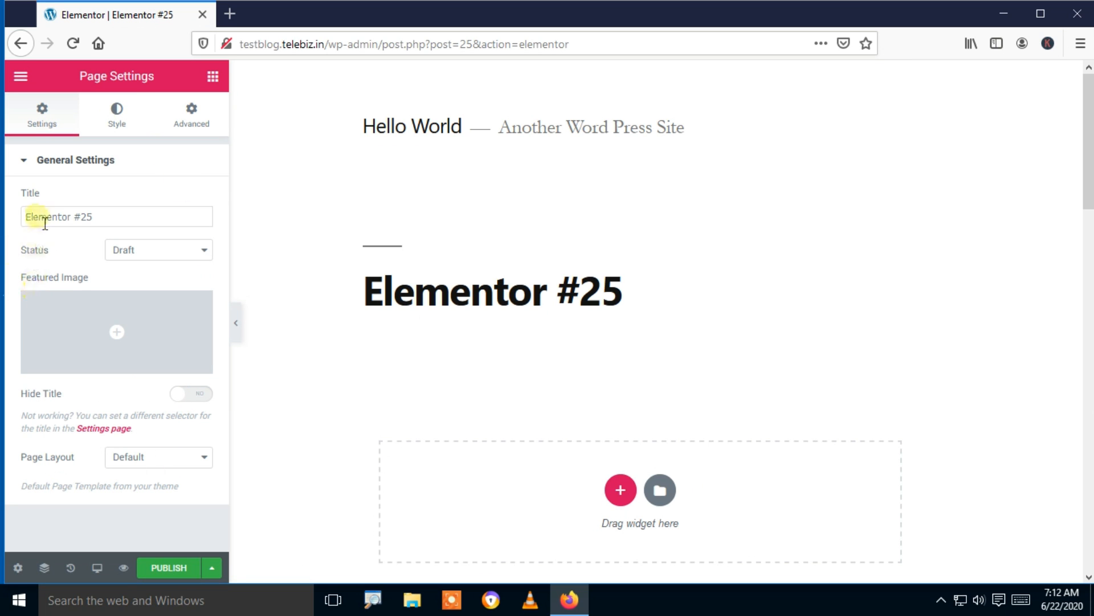
{"action": "left_click", "coordinate": [110, 219]}
{"action": "key", "text": "ctrl+a"}
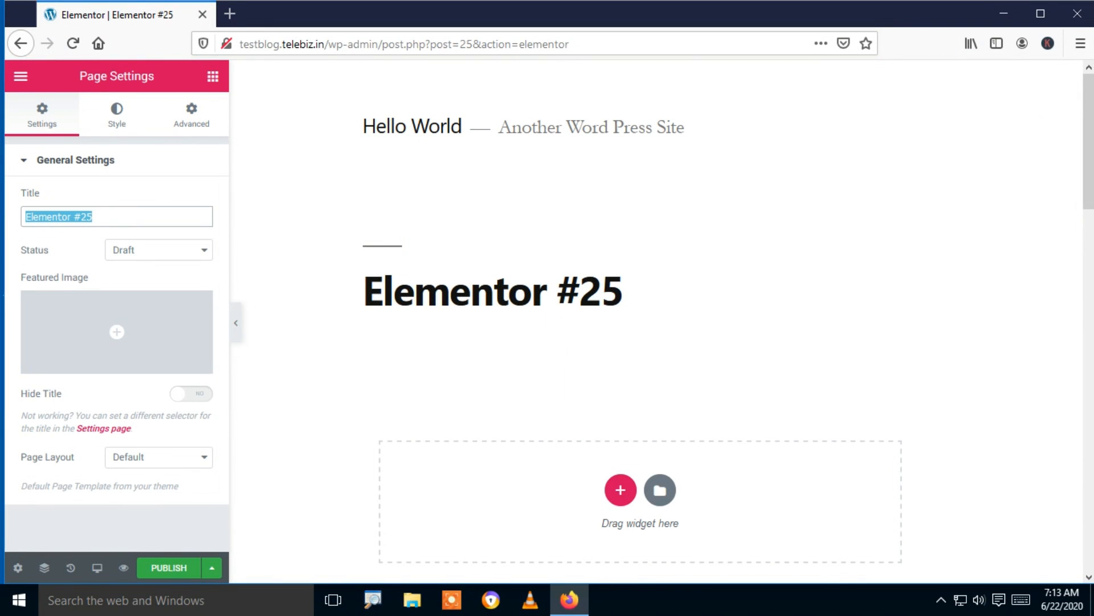
{"action": "type", "text": "Home"}
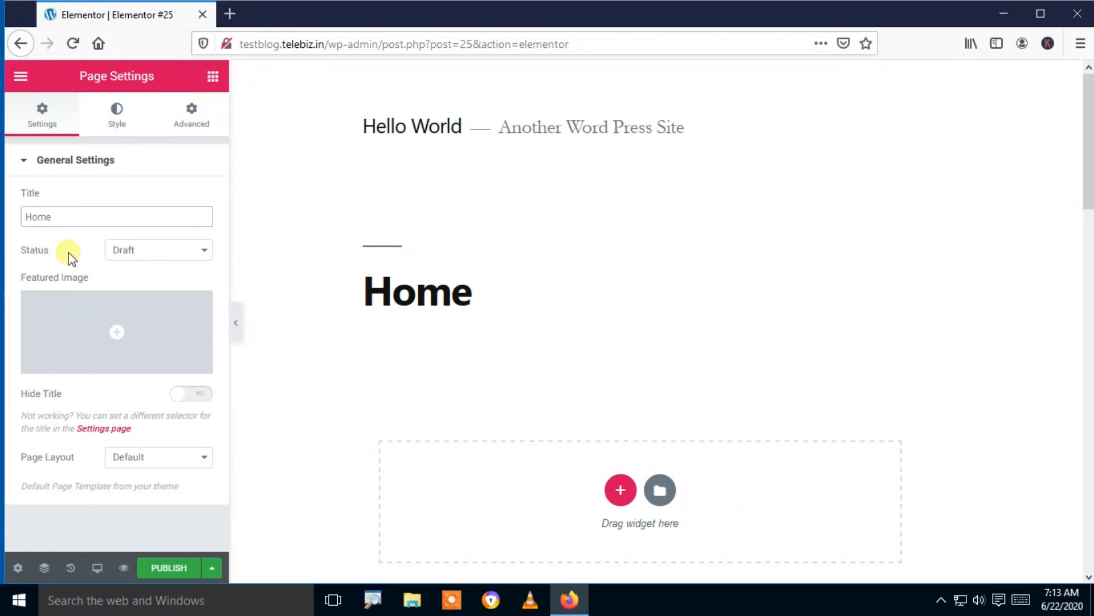
{"action": "left_click", "coordinate": [148, 260]}
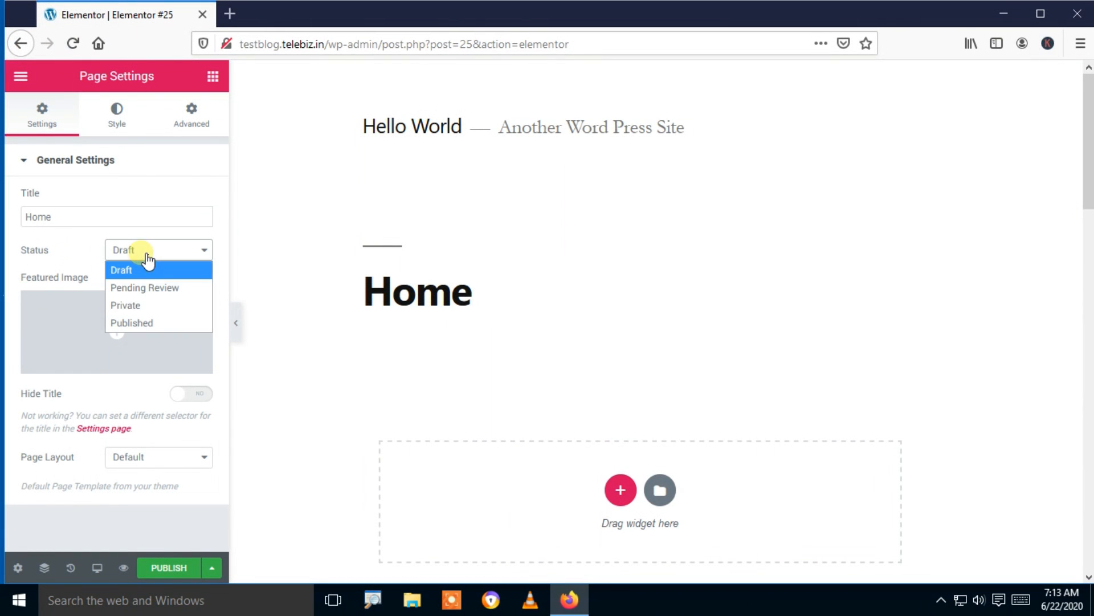
{"action": "left_click", "coordinate": [122, 324]}
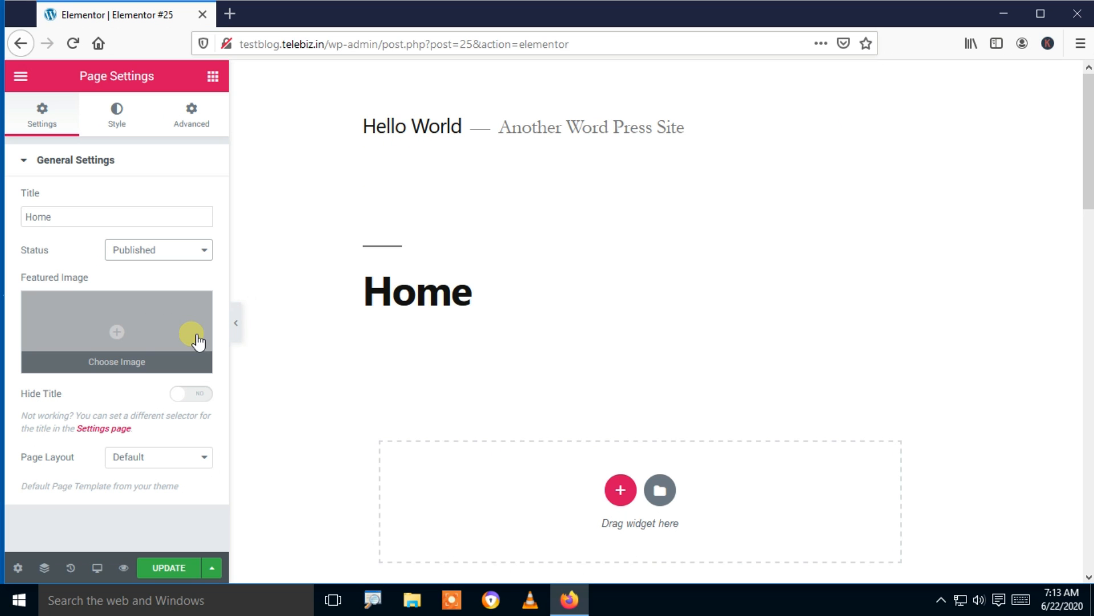
View the featured image chooser without picking an image, and turn on Hide Title for the page
{"action": "left_click", "coordinate": [125, 336]}
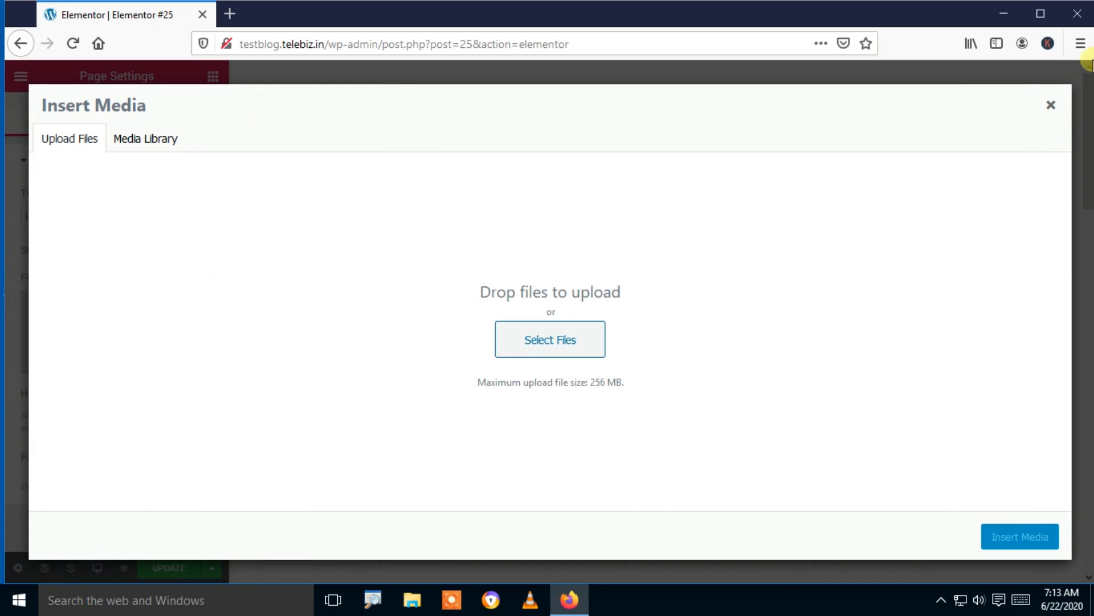
{"action": "left_click", "coordinate": [1051, 105]}
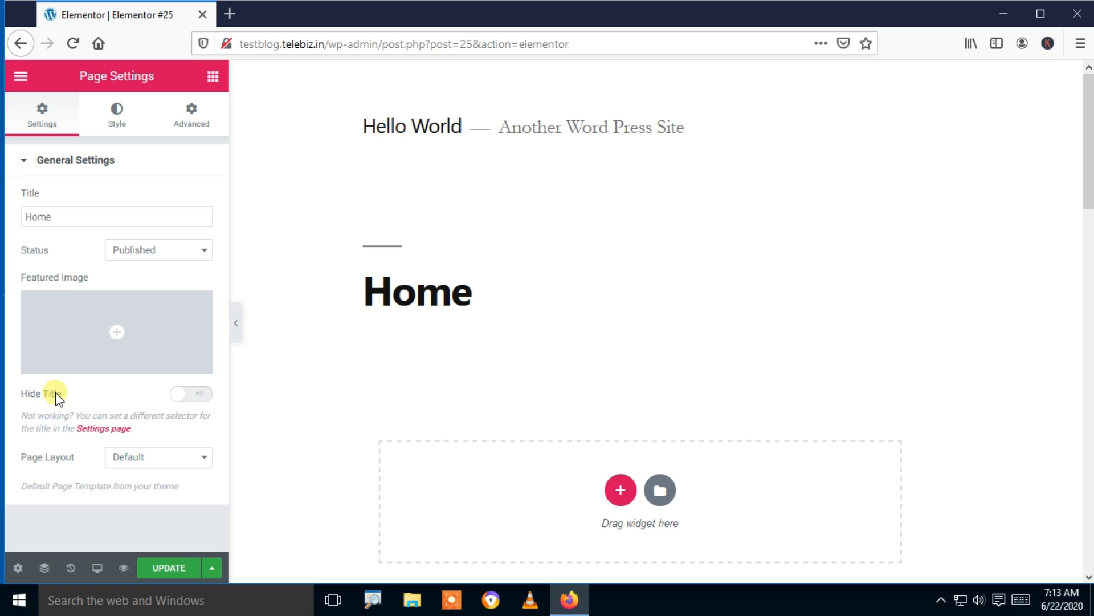
{"action": "left_click", "coordinate": [194, 397]}
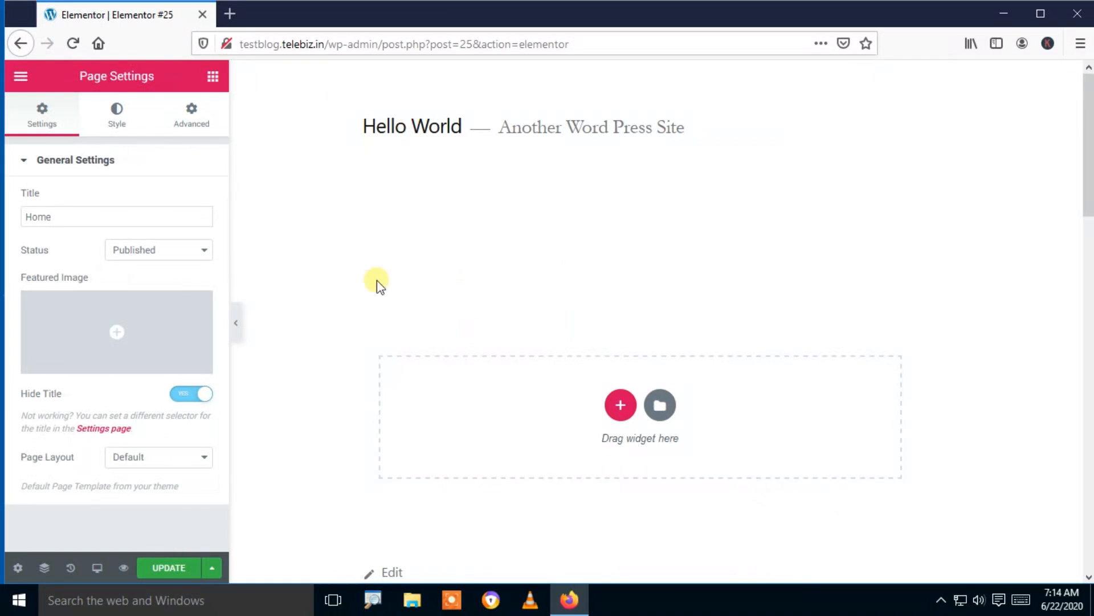
{"action": "left_click", "coordinate": [206, 395]}
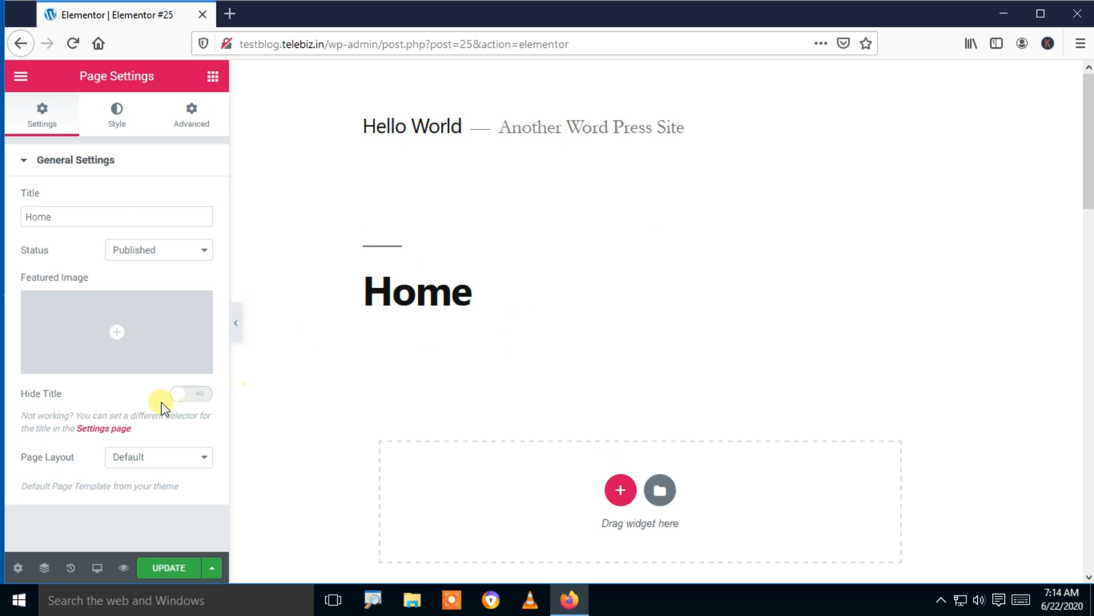
{"action": "left_click", "coordinate": [180, 401]}
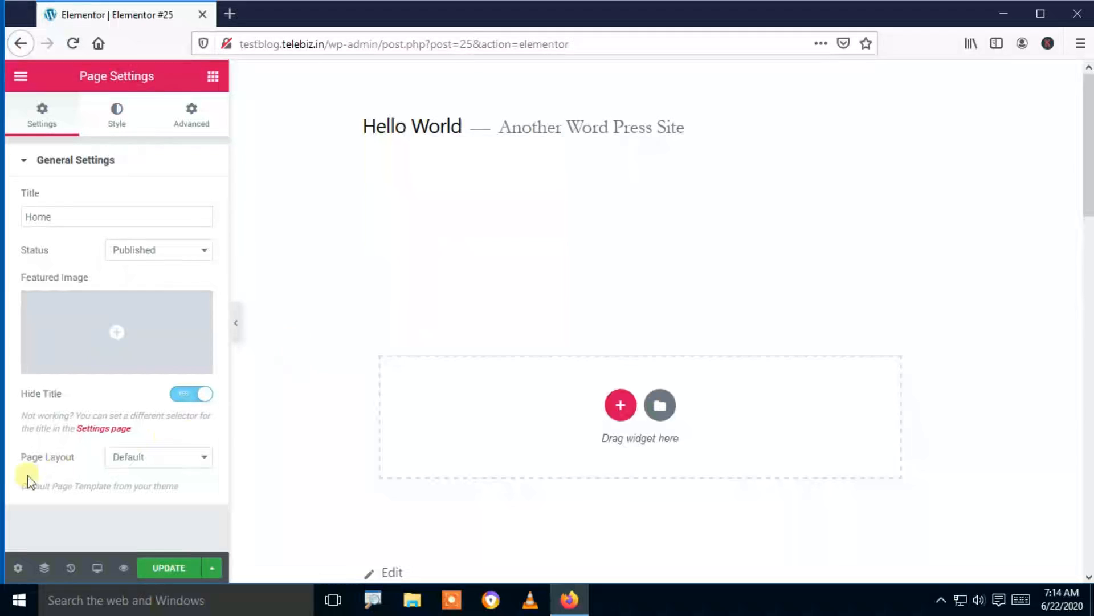
Try the Elementor Full Width page layout
{"action": "left_click", "coordinate": [201, 465]}
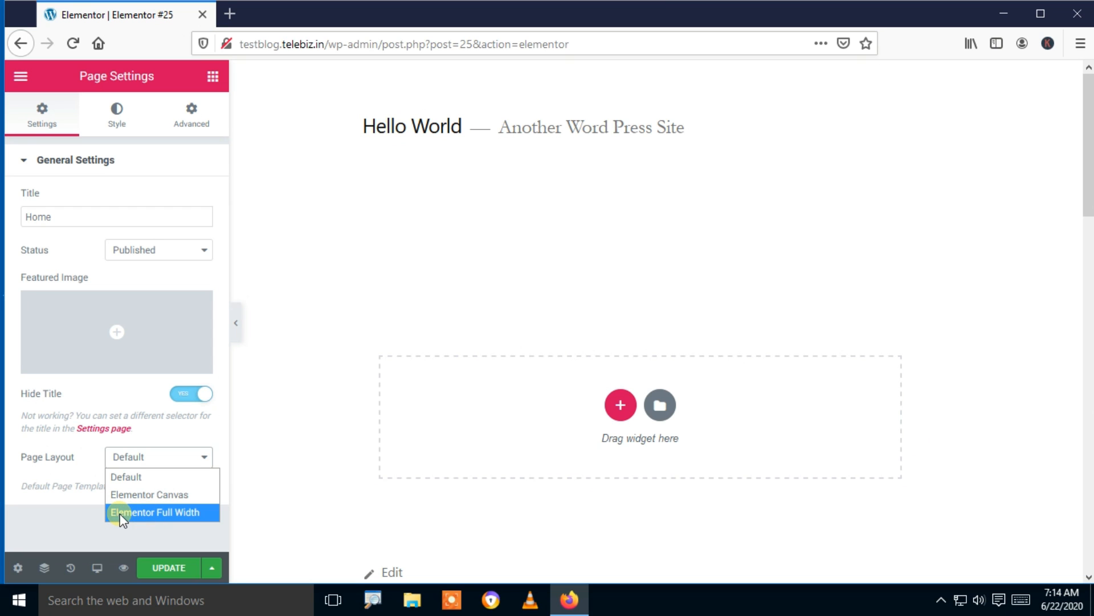
{"action": "left_click", "coordinate": [170, 513]}
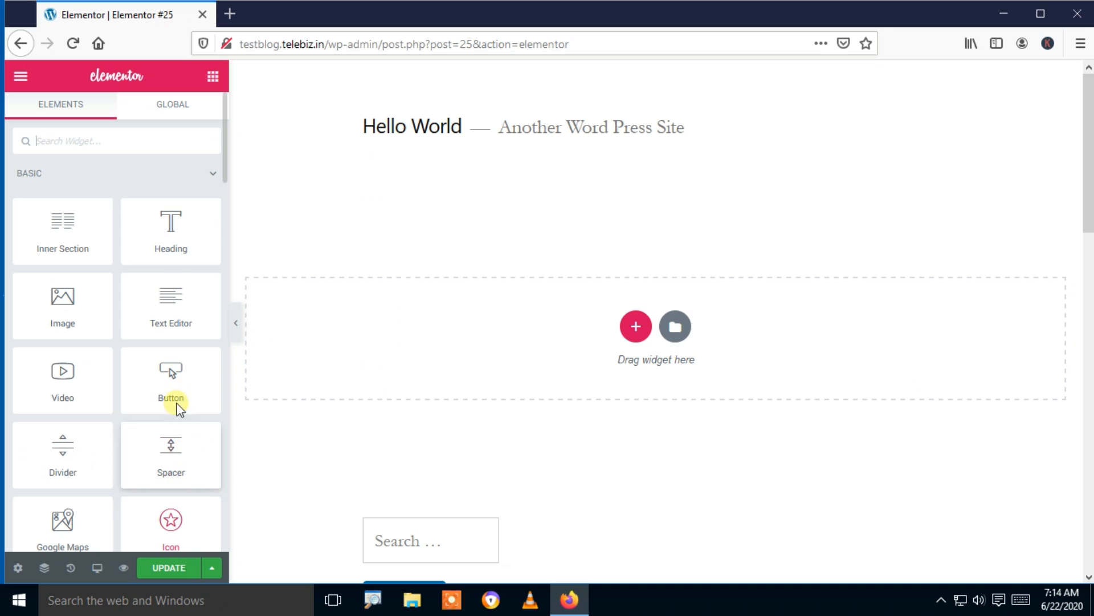
Set the page layout to Elementor Canvas in the page settings and update the page
{"action": "left_click", "coordinate": [31, 567]}
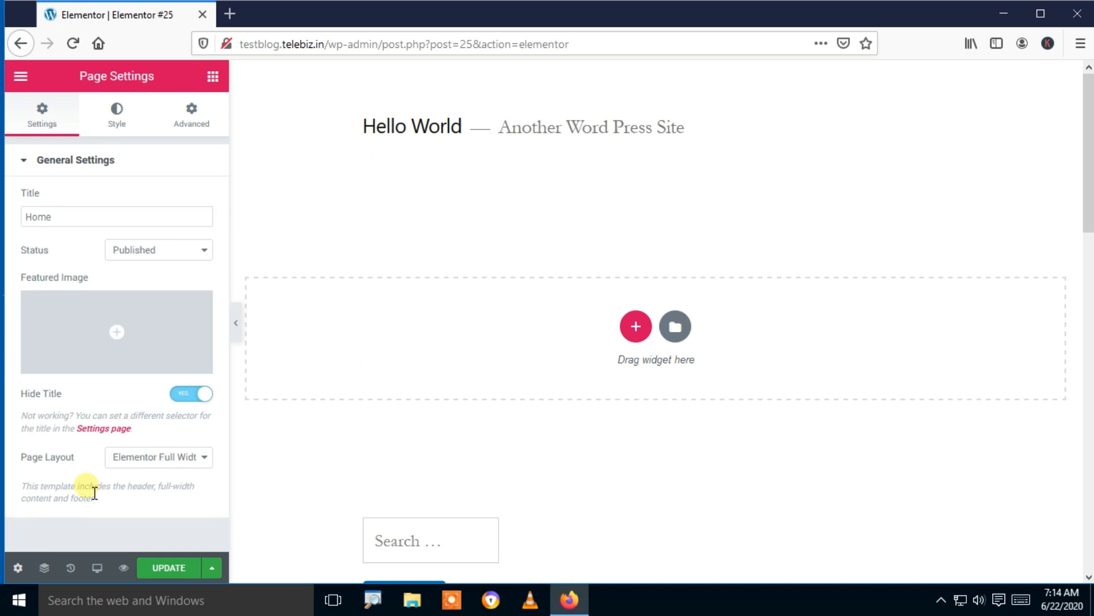
{"action": "left_click", "coordinate": [167, 459]}
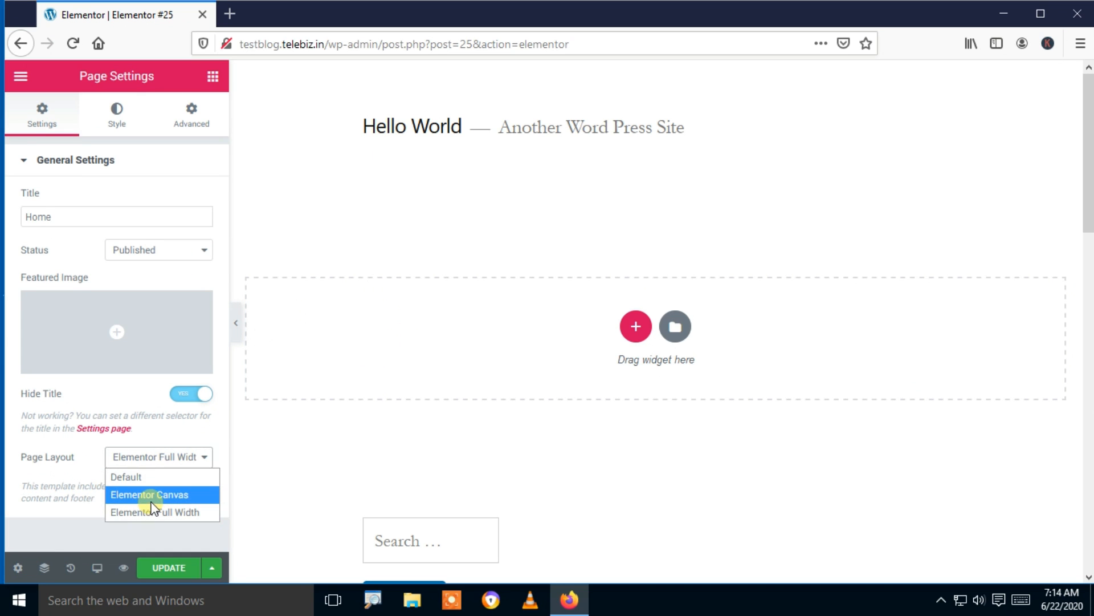
{"action": "left_click", "coordinate": [151, 499]}
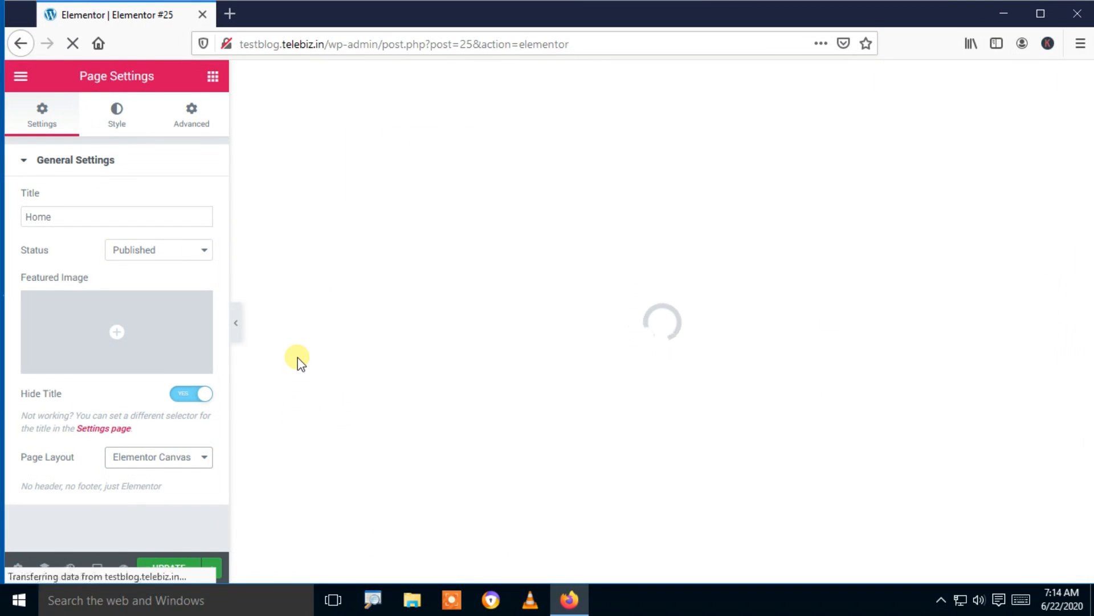
{"action": "left_click", "coordinate": [209, 460]}
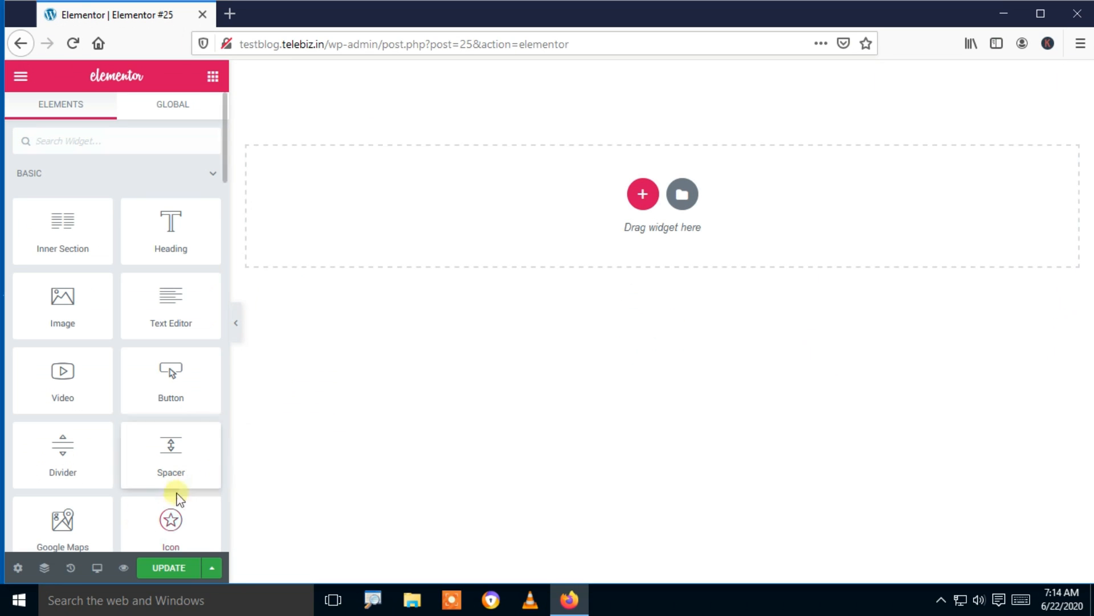
{"action": "left_click", "coordinate": [18, 567]}
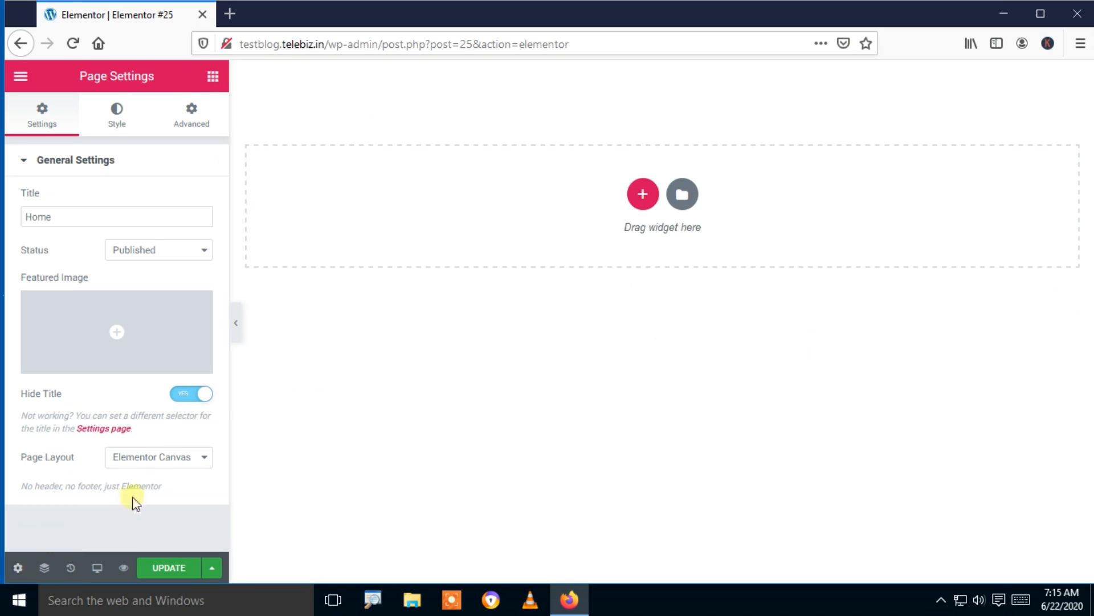
{"action": "left_click", "coordinate": [181, 457]}
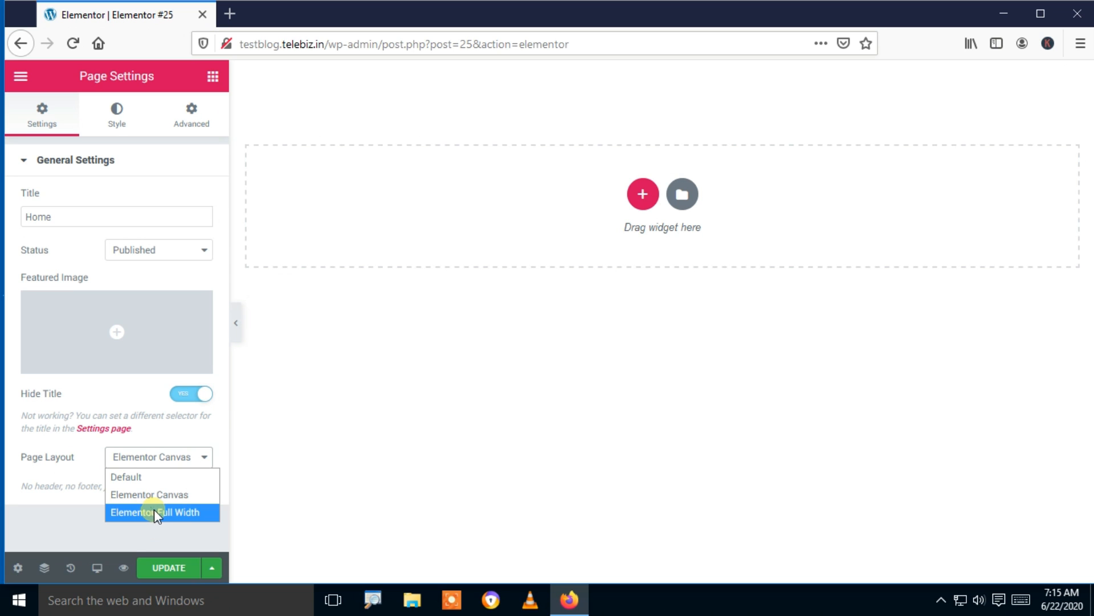
{"action": "left_click", "coordinate": [182, 494]}
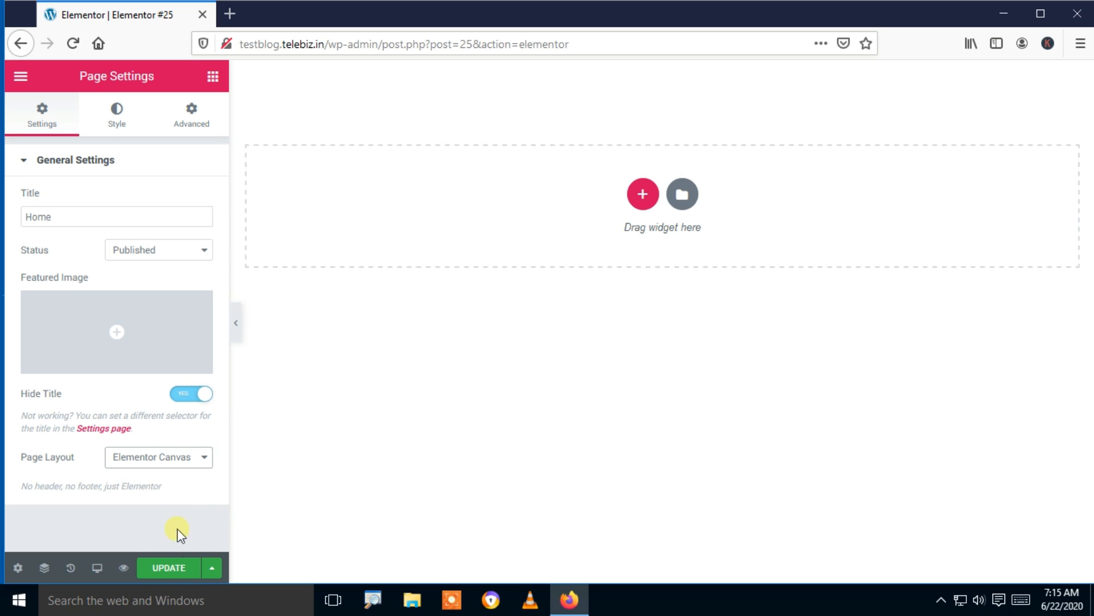
{"action": "left_click", "coordinate": [183, 571]}
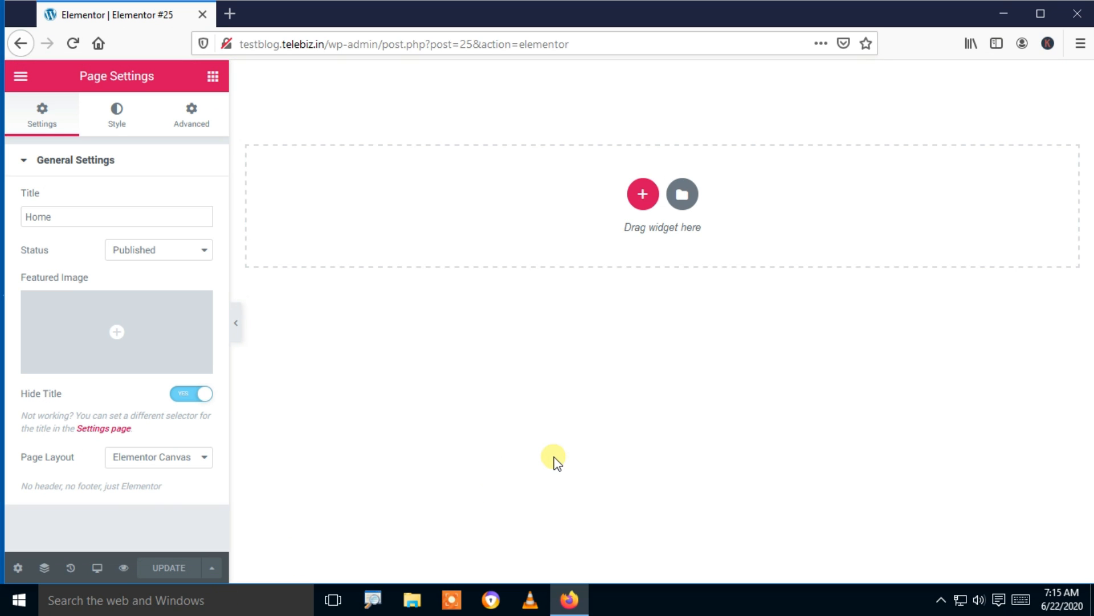
Preview the page in a new browser tab, compare it with the editor and return to the editor
{"action": "left_click", "coordinate": [124, 567]}
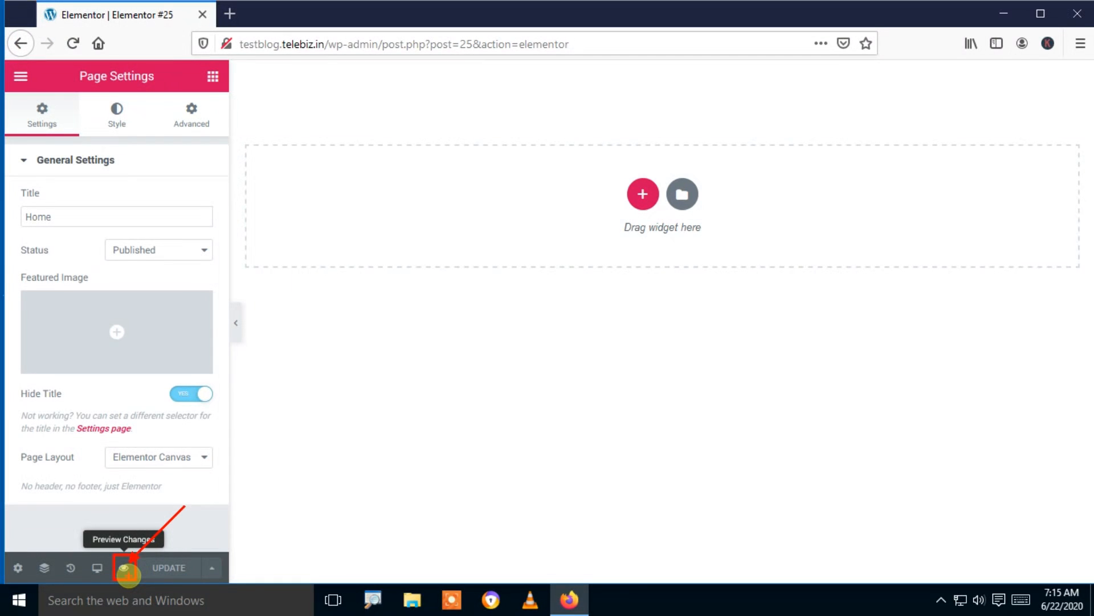
{"action": "left_click", "coordinate": [132, 577]}
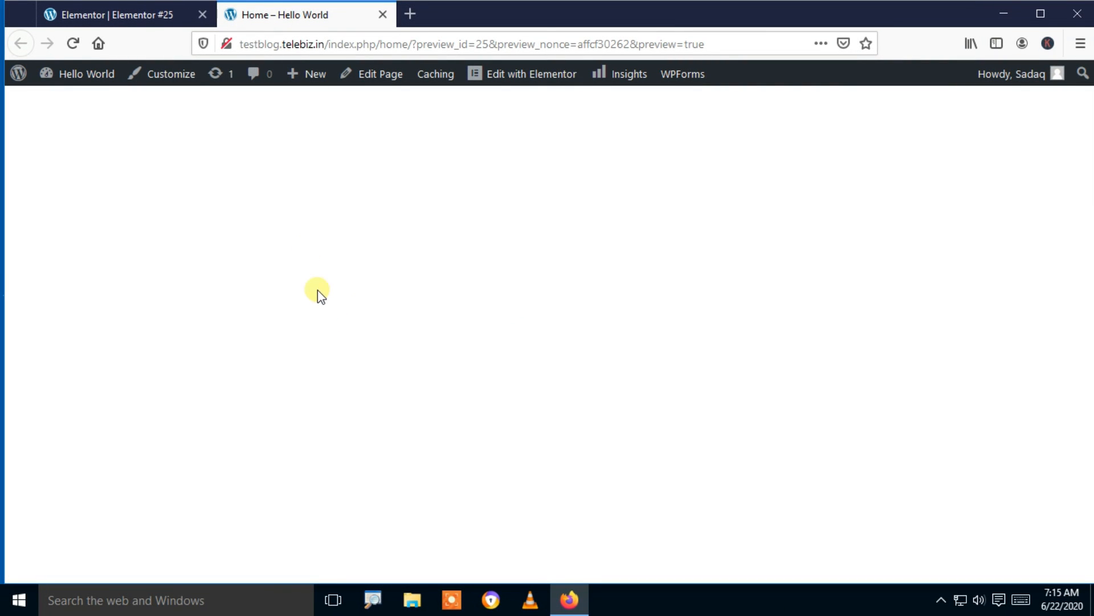
{"action": "left_click", "coordinate": [122, 15]}
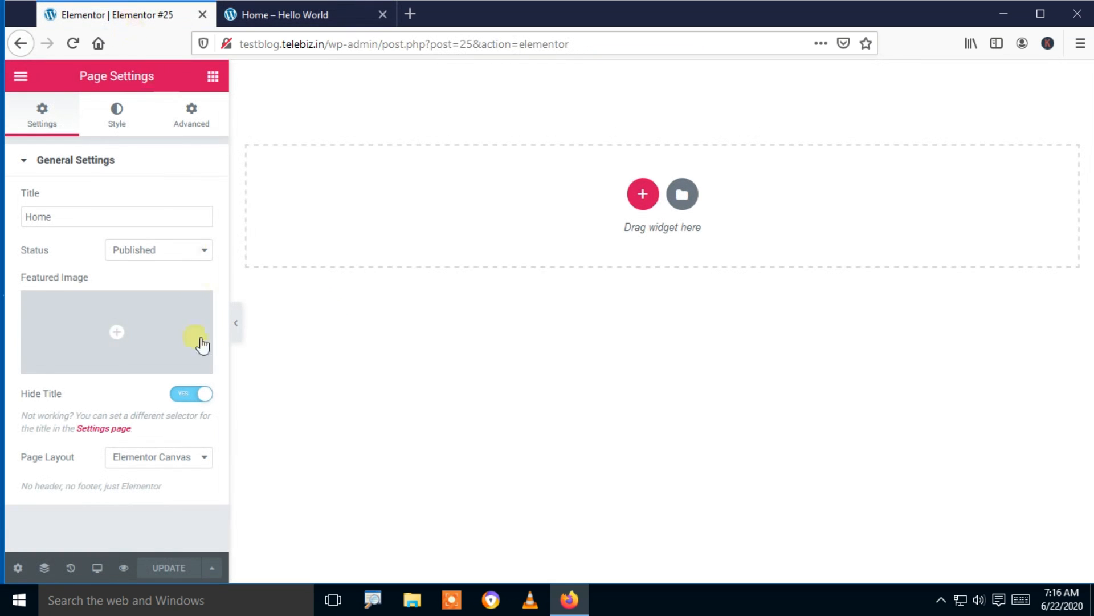
{"action": "left_click", "coordinate": [263, 16]}
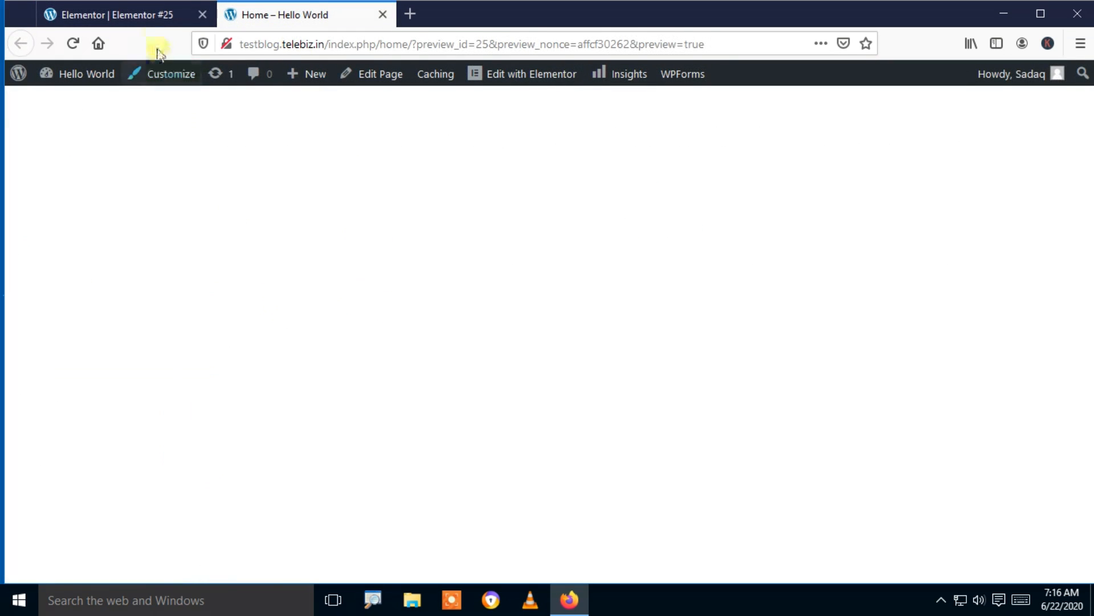
{"action": "left_click", "coordinate": [152, 14]}
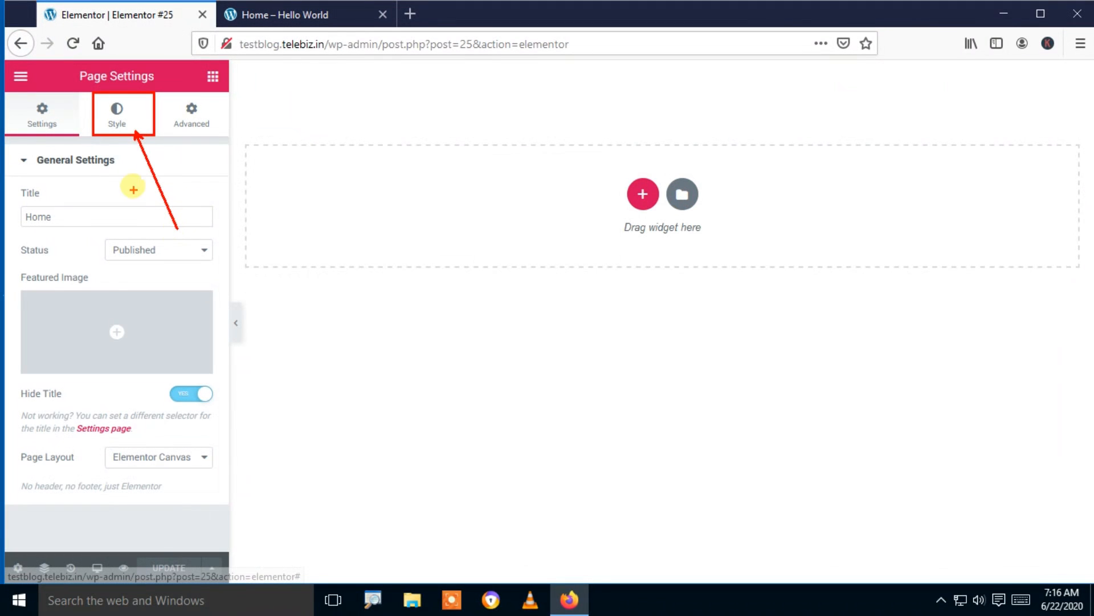
Set the page's body background type to Classic and upload the desktop image 0001 as the background image
{"action": "left_click", "coordinate": [132, 124]}
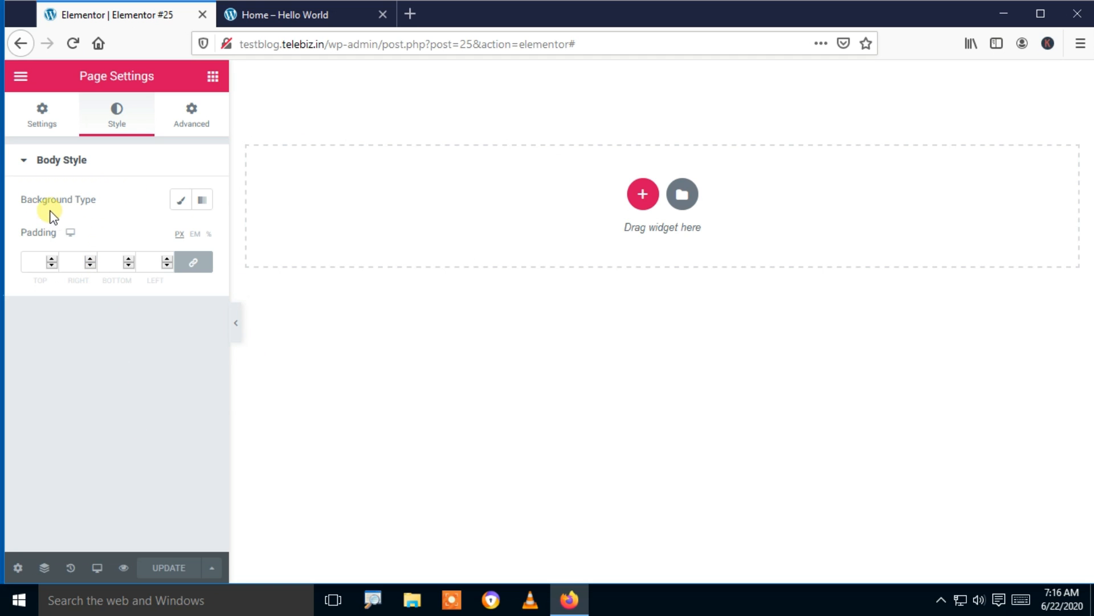
{"action": "left_click", "coordinate": [181, 200]}
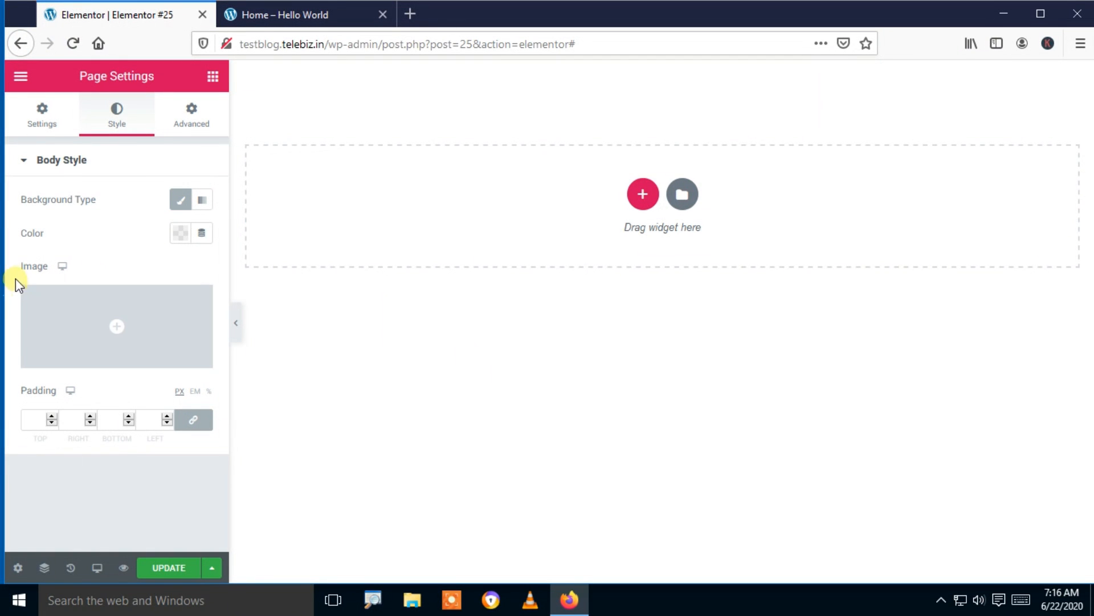
{"action": "left_click", "coordinate": [128, 330]}
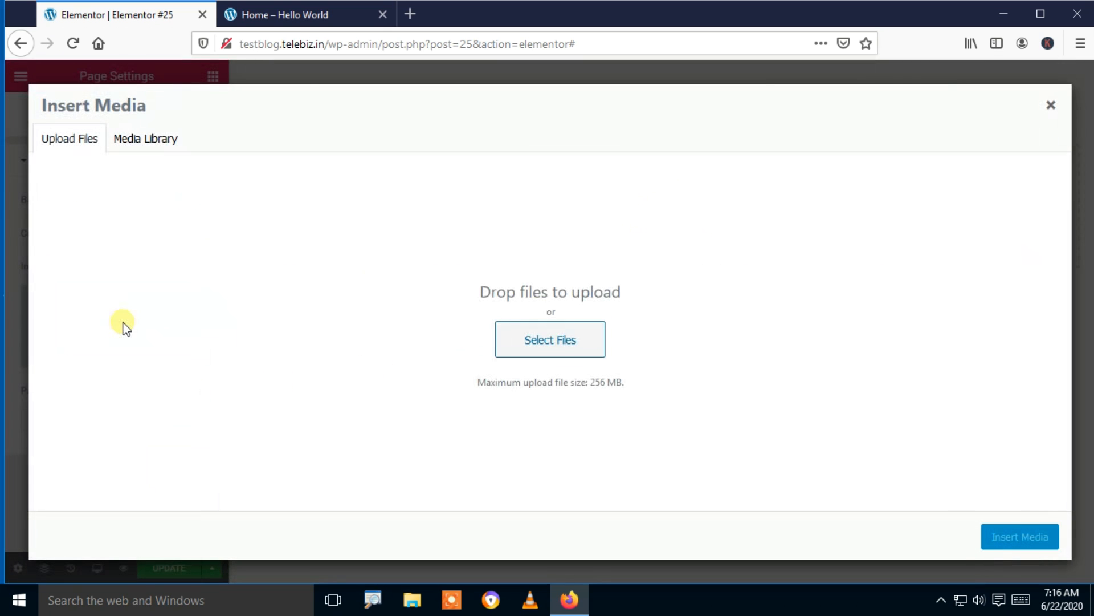
{"action": "left_click", "coordinate": [1049, 106]}
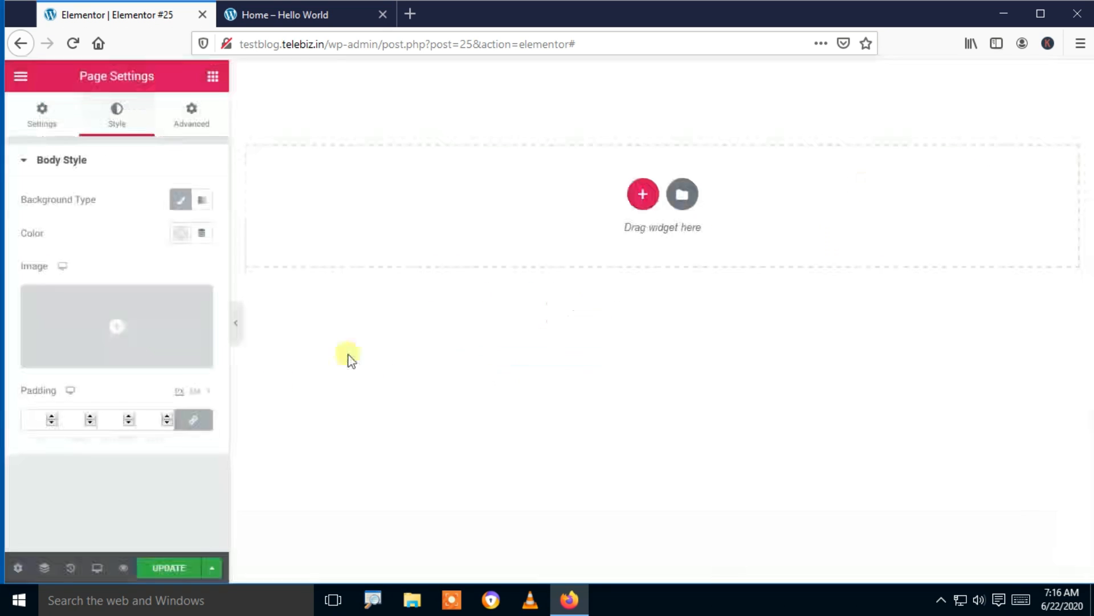
{"action": "left_click", "coordinate": [118, 333]}
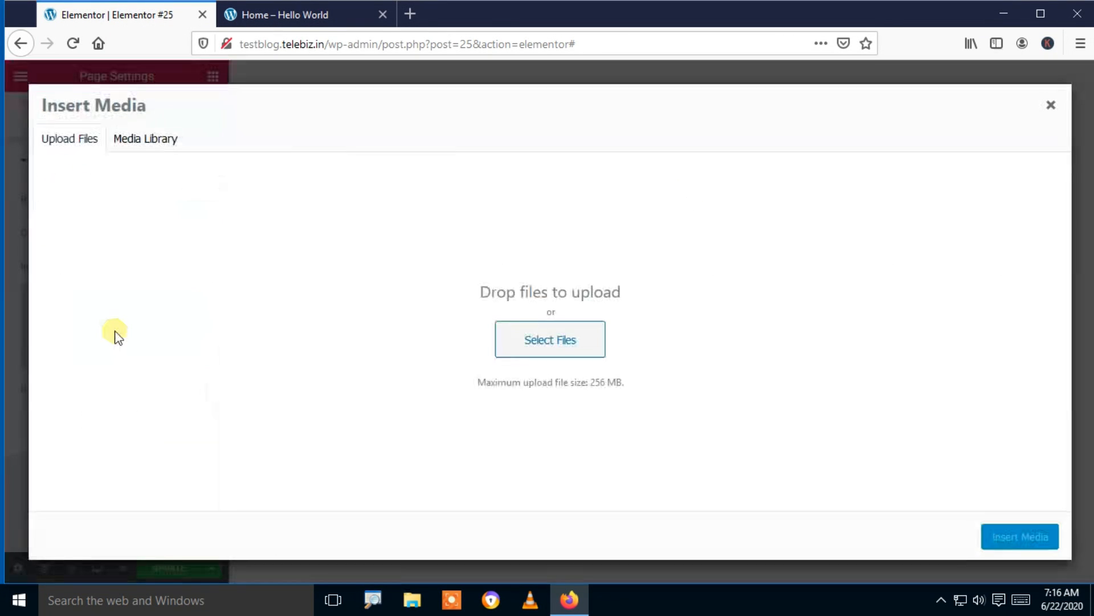
{"action": "left_click", "coordinate": [564, 344]}
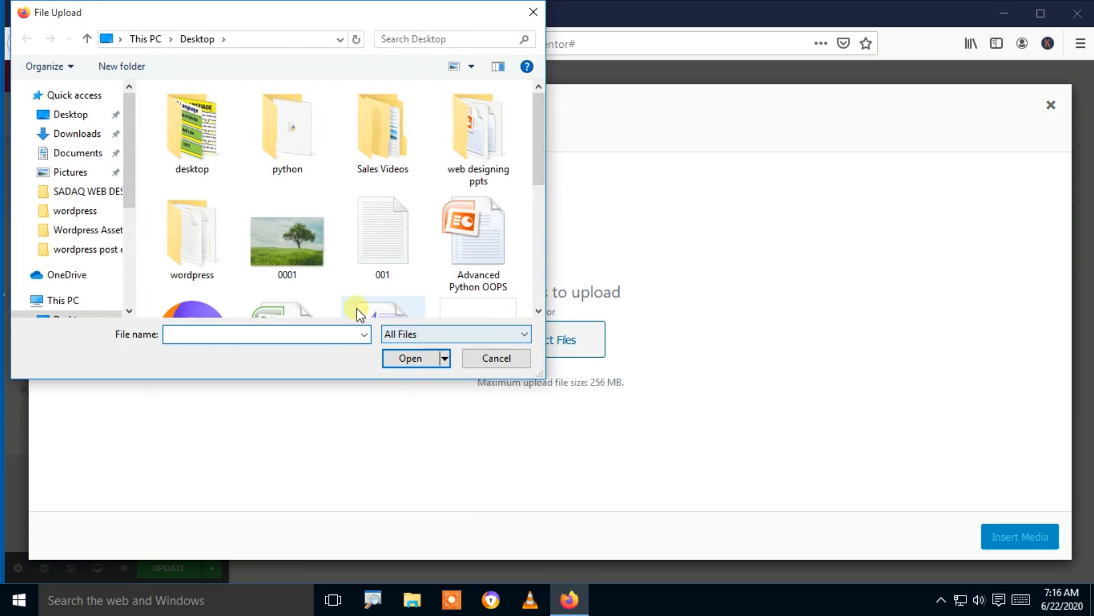
{"action": "left_click", "coordinate": [286, 251]}
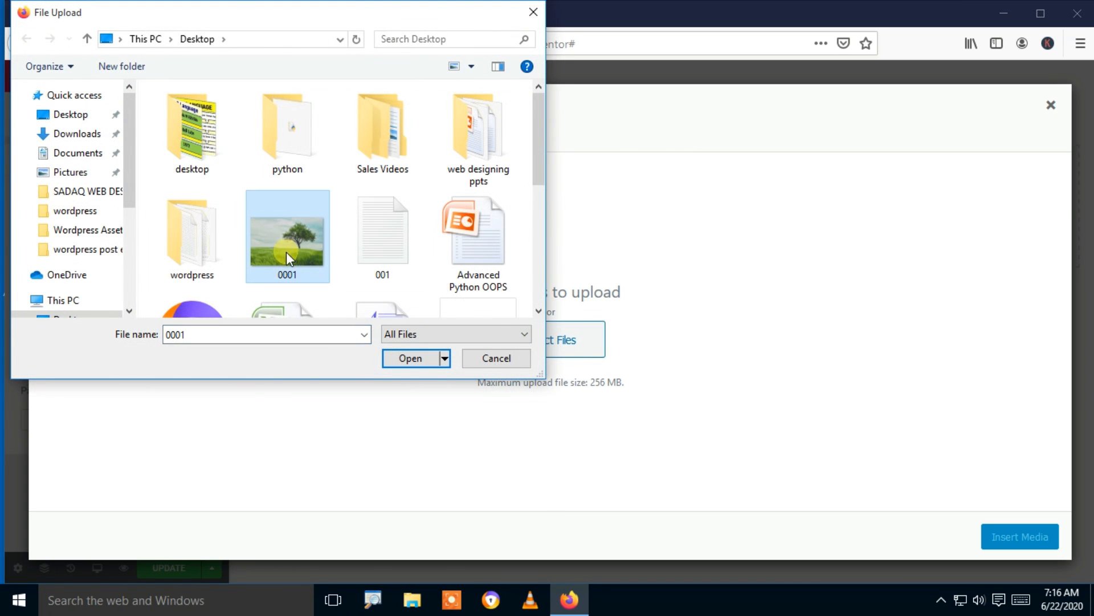
{"action": "left_click", "coordinate": [402, 358]}
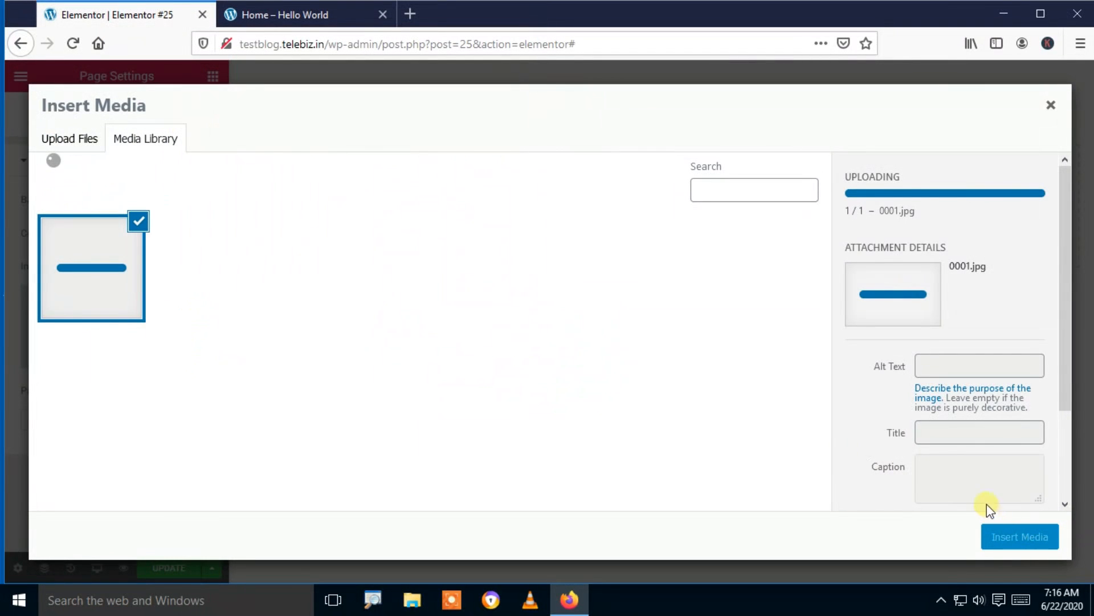
{"action": "left_click", "coordinate": [1006, 538]}
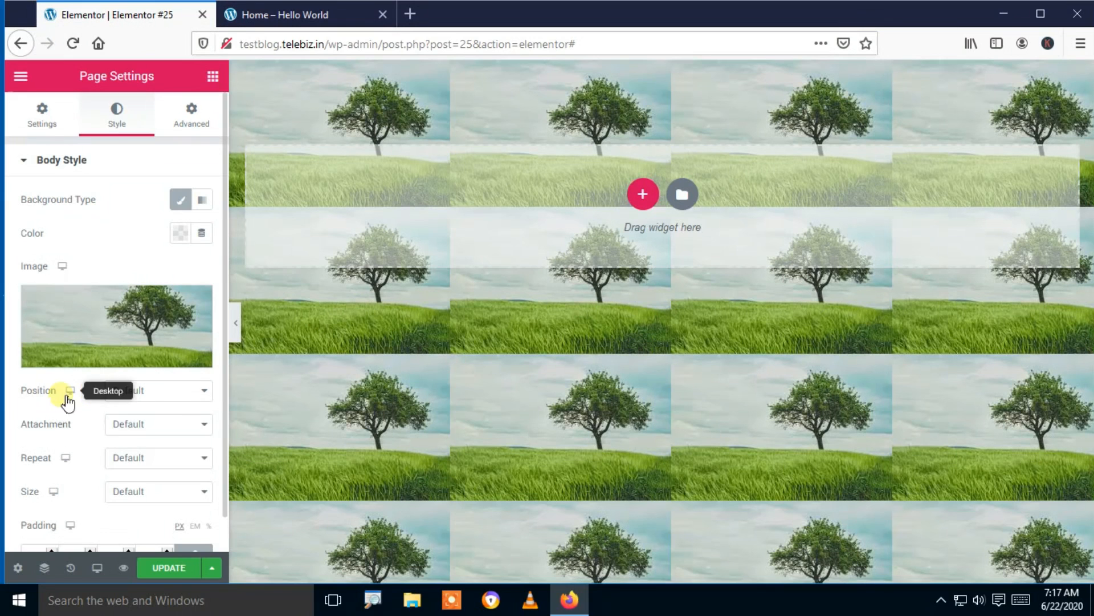
Set the background image's position to Center Center and its attachment to Scroll
{"action": "left_click", "coordinate": [134, 393]}
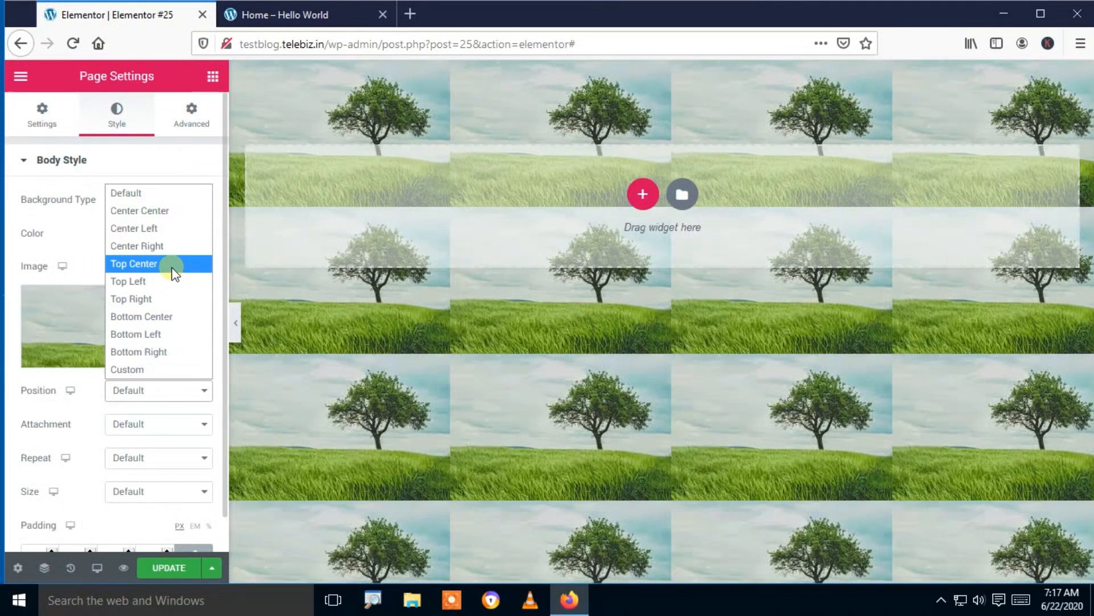
{"action": "left_click", "coordinate": [171, 211]}
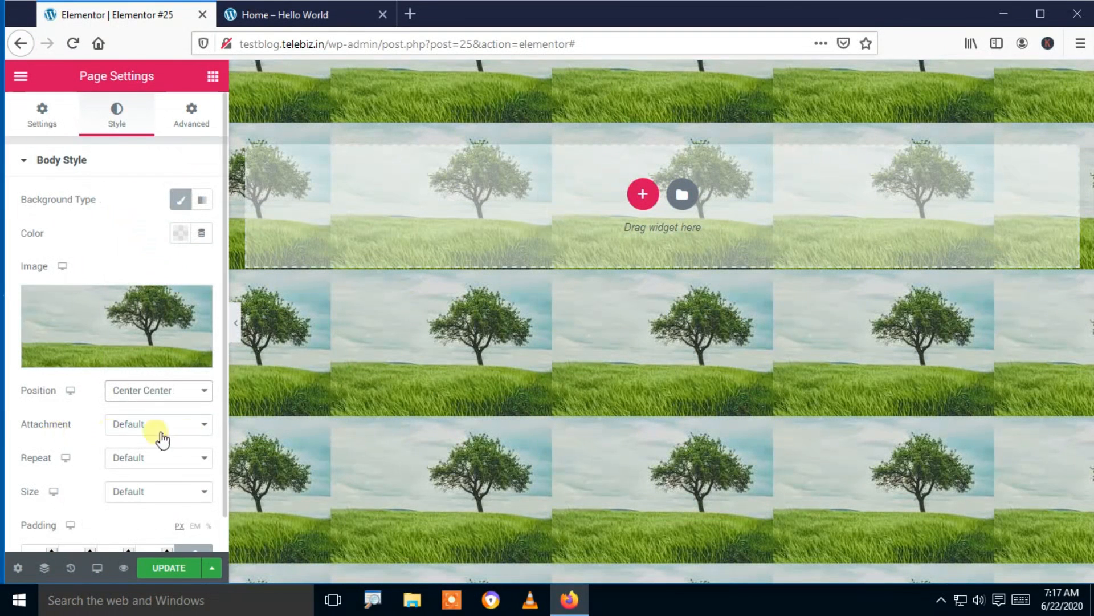
{"action": "left_click", "coordinate": [193, 432]}
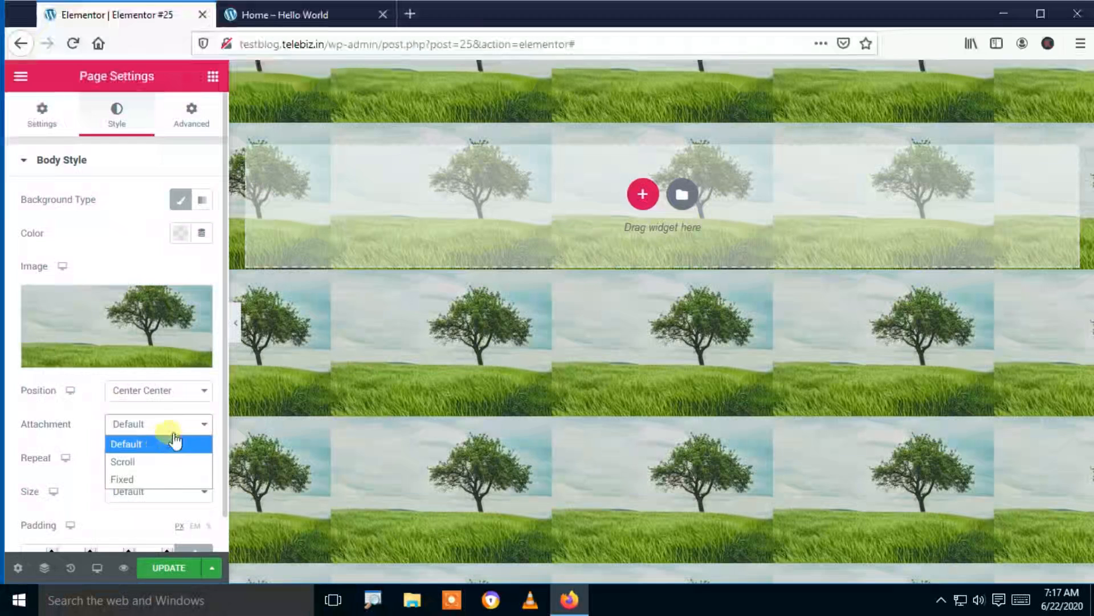
{"action": "left_click", "coordinate": [138, 467]}
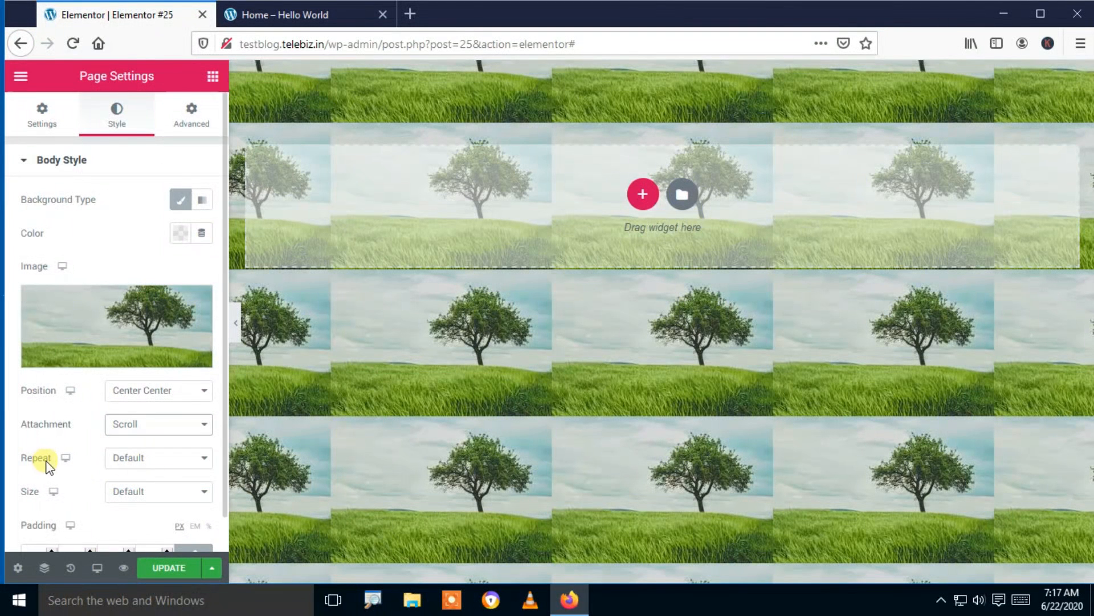
Try No-repeat, Repeat-x and Repeat-y on the background image, and settle on Repeat
{"action": "left_click", "coordinate": [153, 462]}
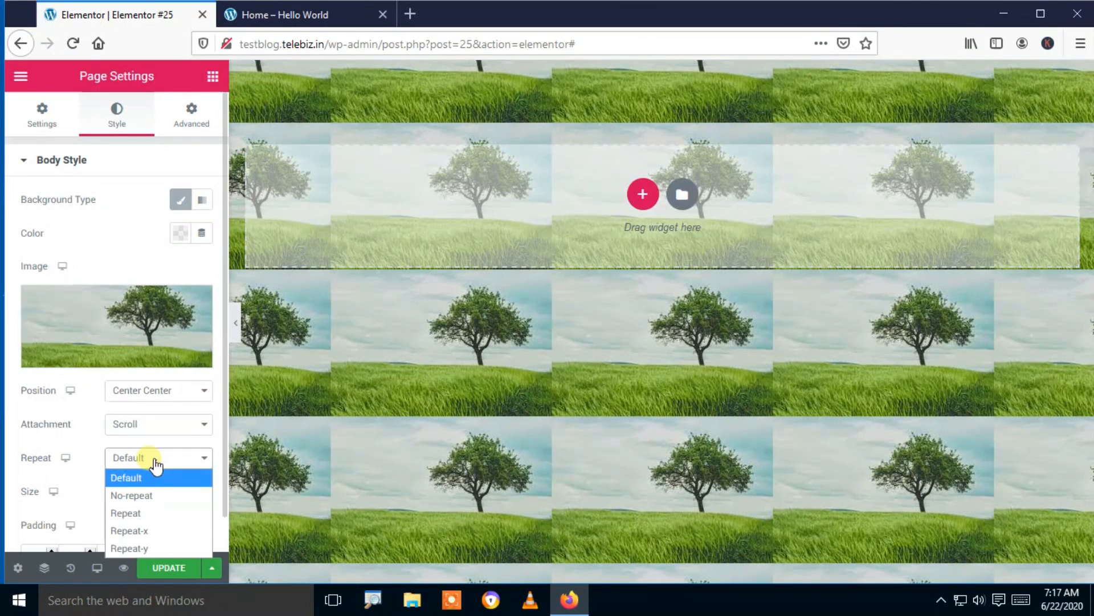
{"action": "left_click", "coordinate": [143, 495]}
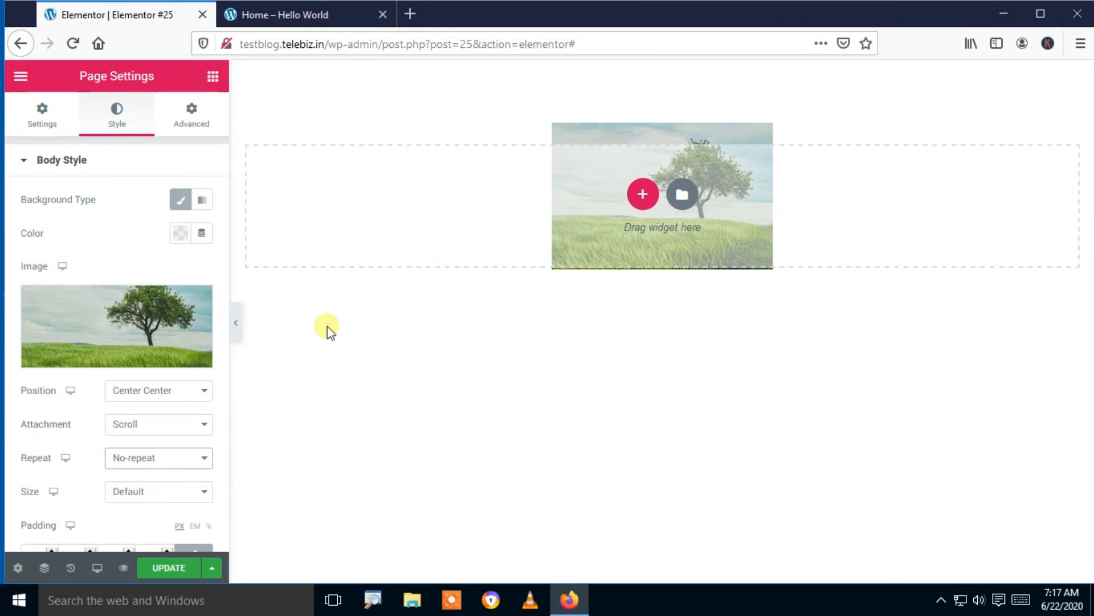
{"action": "left_click", "coordinate": [173, 462]}
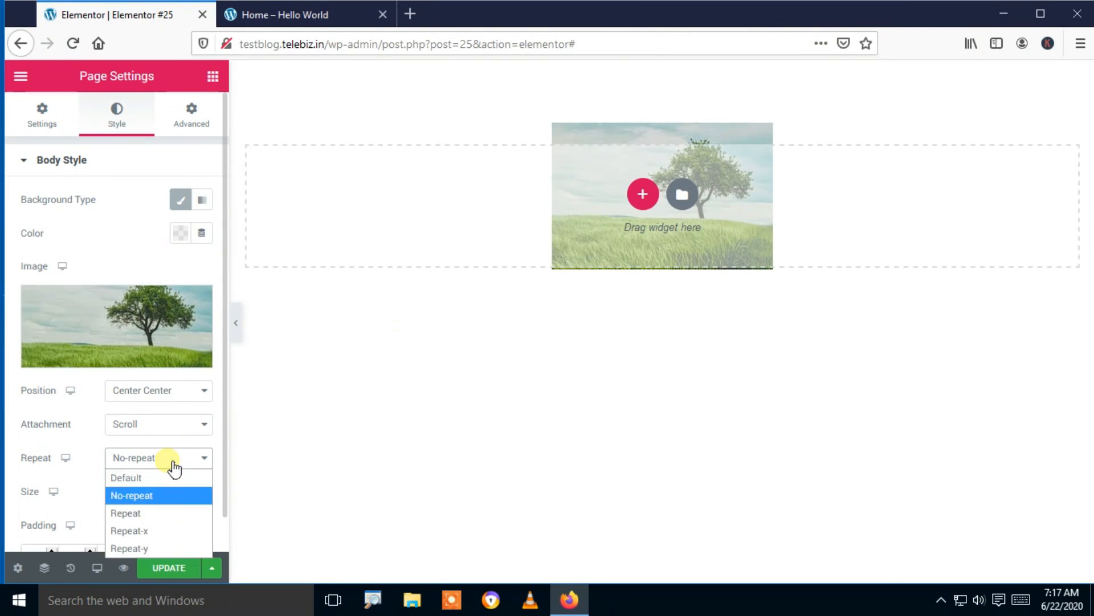
{"action": "left_click", "coordinate": [145, 530]}
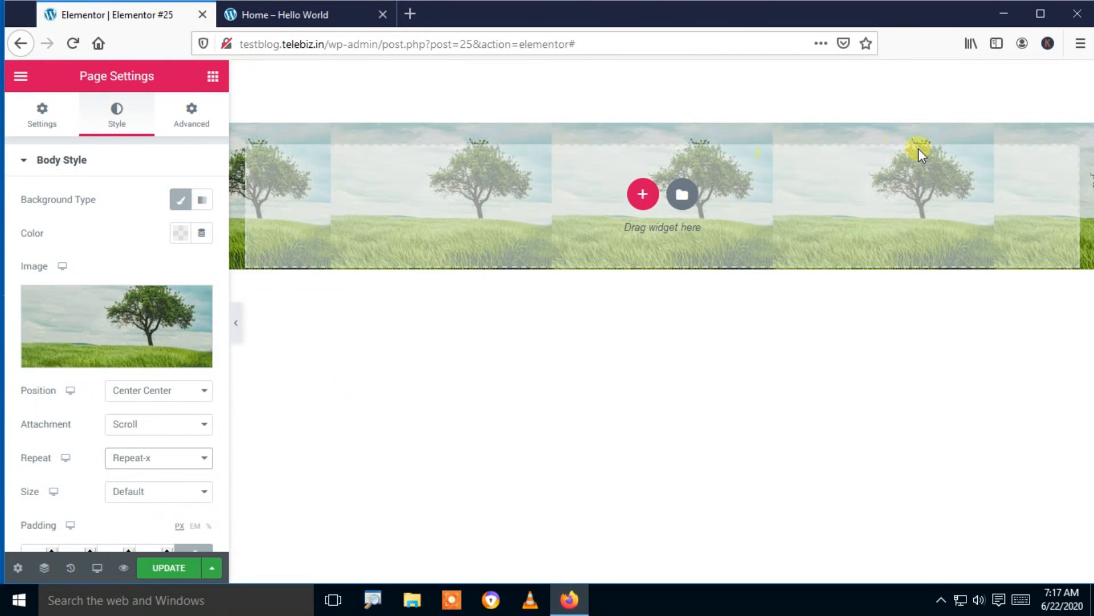
{"action": "left_click", "coordinate": [150, 470]}
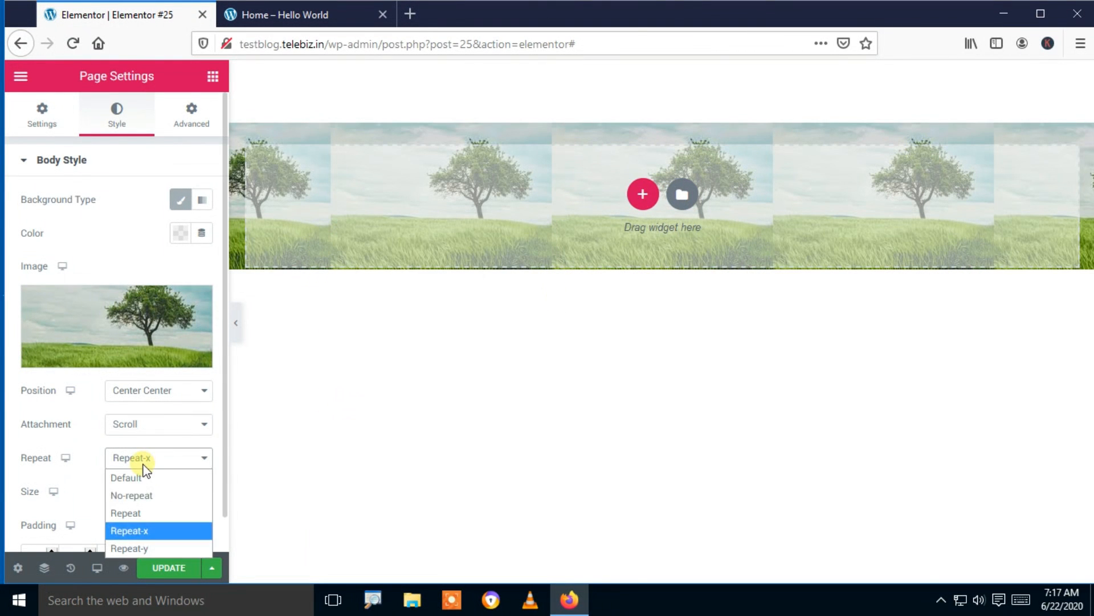
{"action": "left_click", "coordinate": [130, 549]}
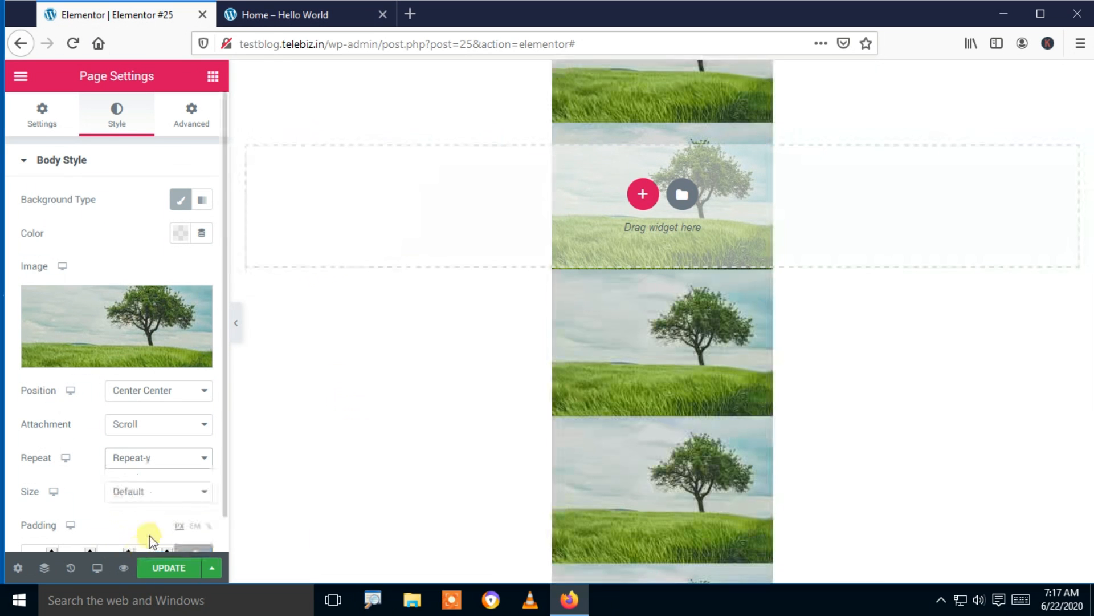
{"action": "left_click", "coordinate": [139, 460]}
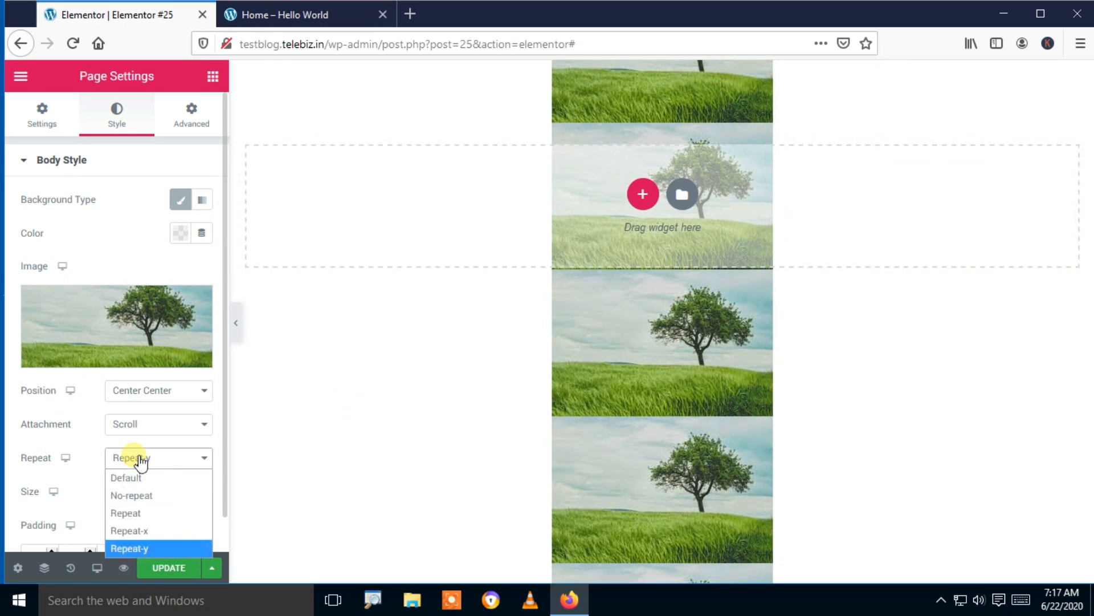
{"action": "left_click", "coordinate": [142, 513]}
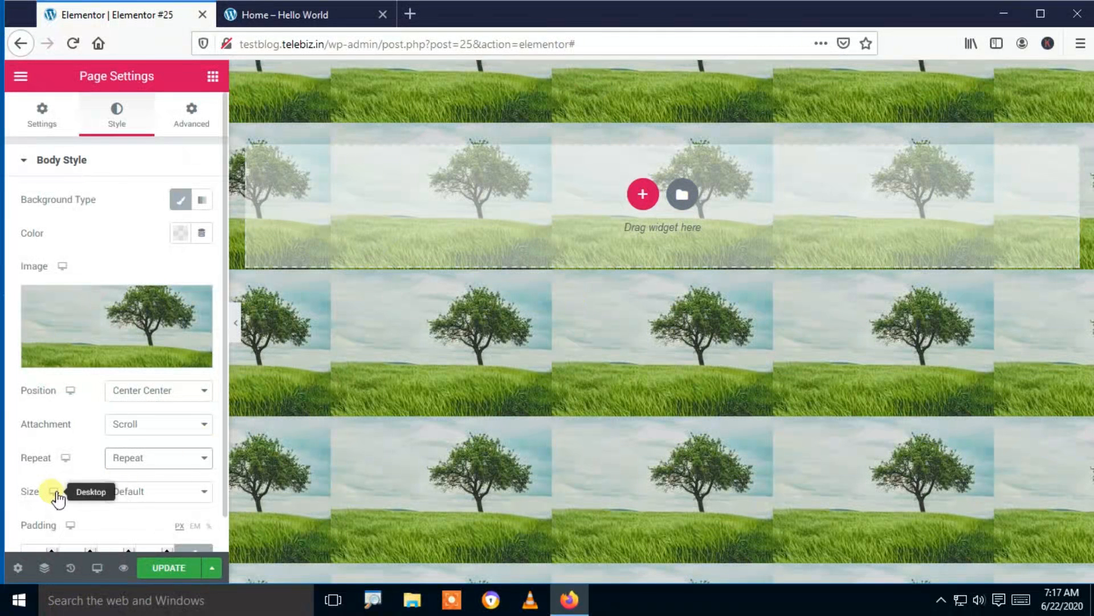
Try the Auto size on the background image, set the size to Cover and update the page
{"action": "left_click", "coordinate": [124, 499]}
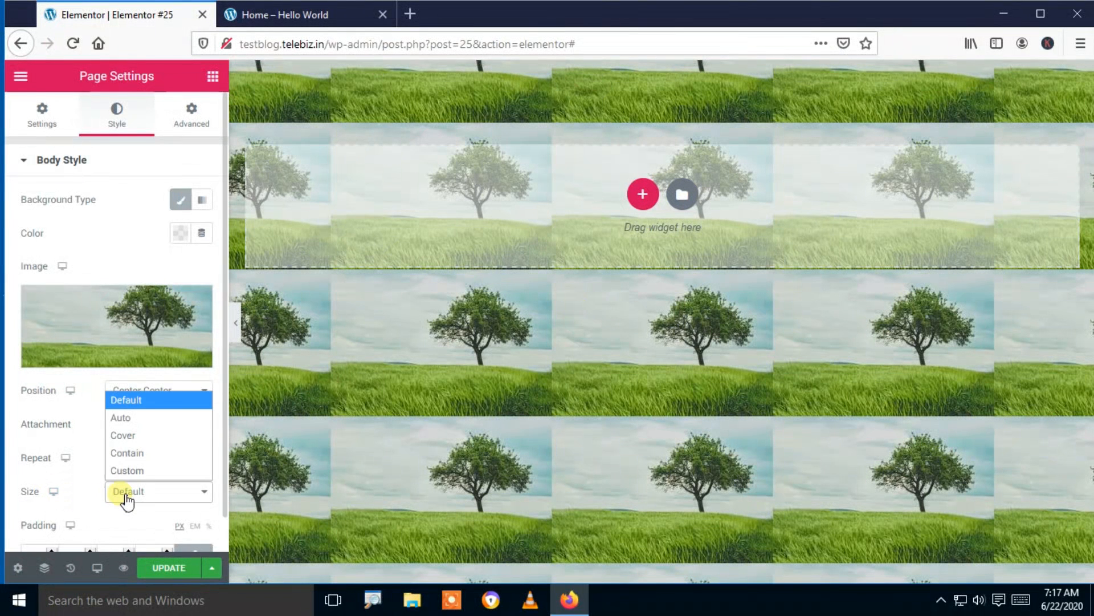
{"action": "left_click", "coordinate": [128, 419]}
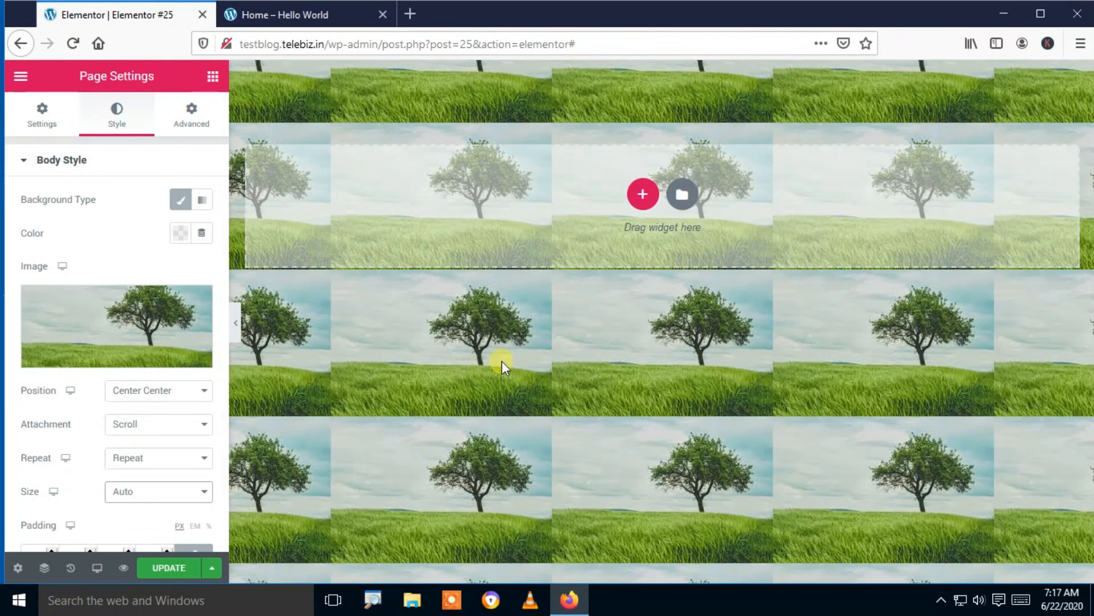
{"action": "left_click", "coordinate": [130, 497]}
{"action": "left_click", "coordinate": [128, 436]}
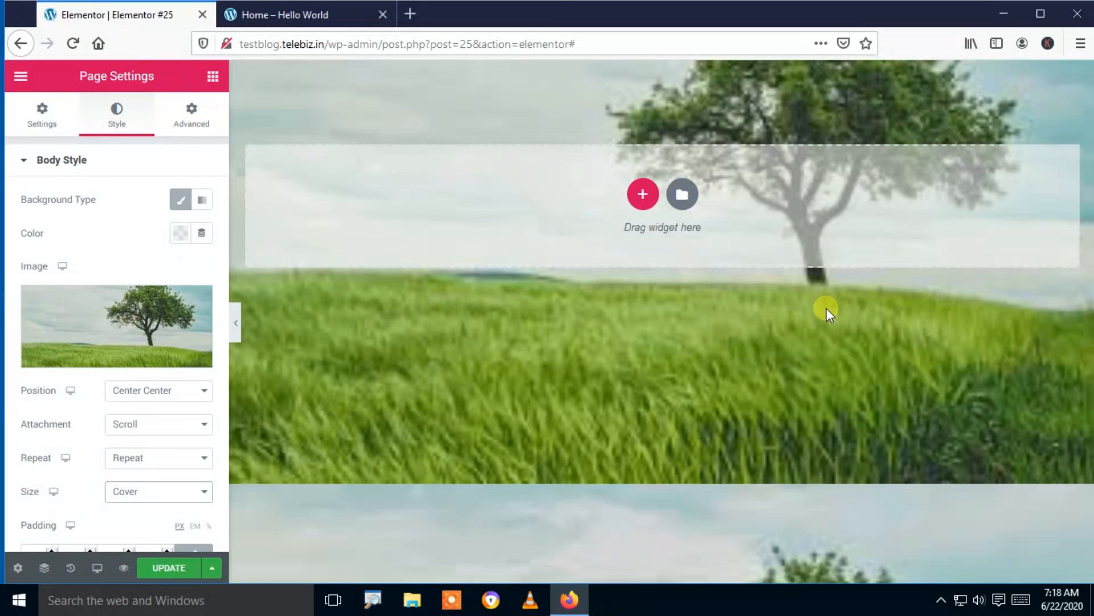
{"action": "left_click", "coordinate": [184, 567]}
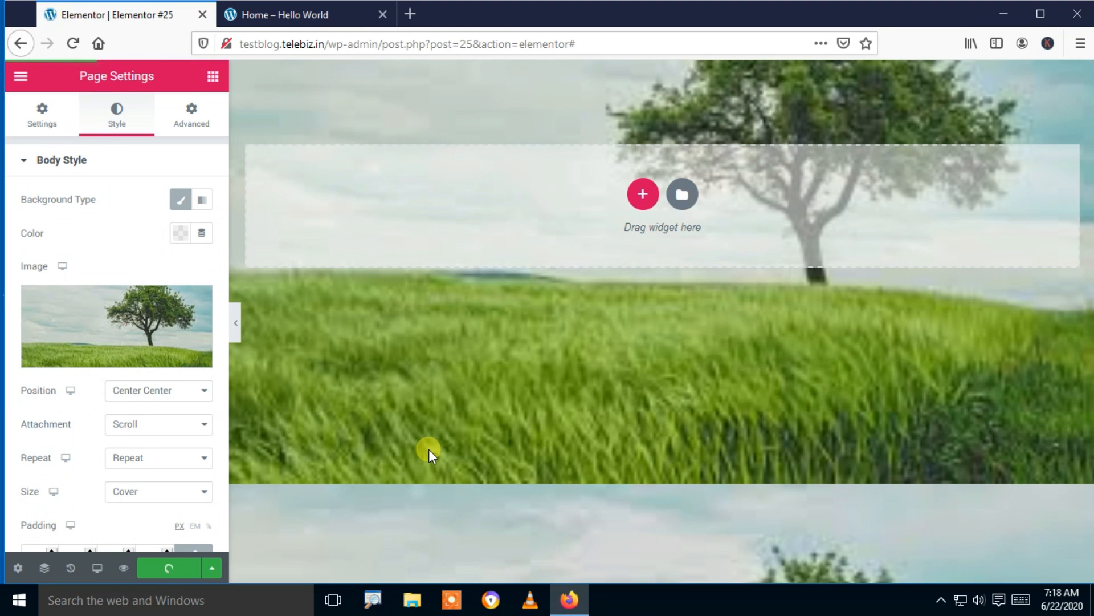
Check the background image in the Home preview tab, return to the editor and review the body padding options
{"action": "left_click", "coordinate": [293, 20]}
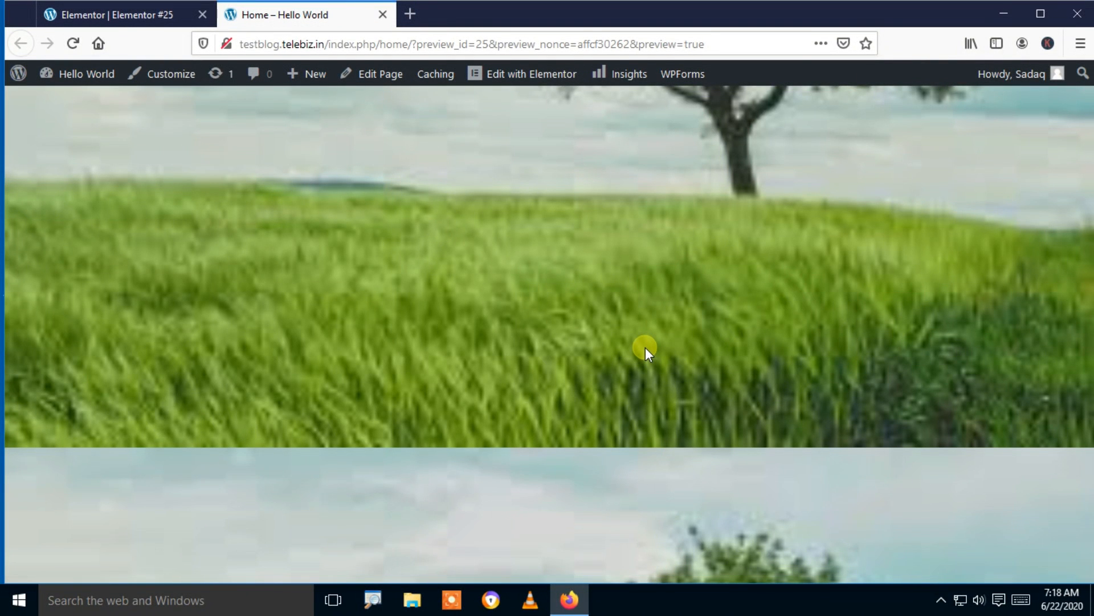
{"action": "left_click", "coordinate": [167, 19]}
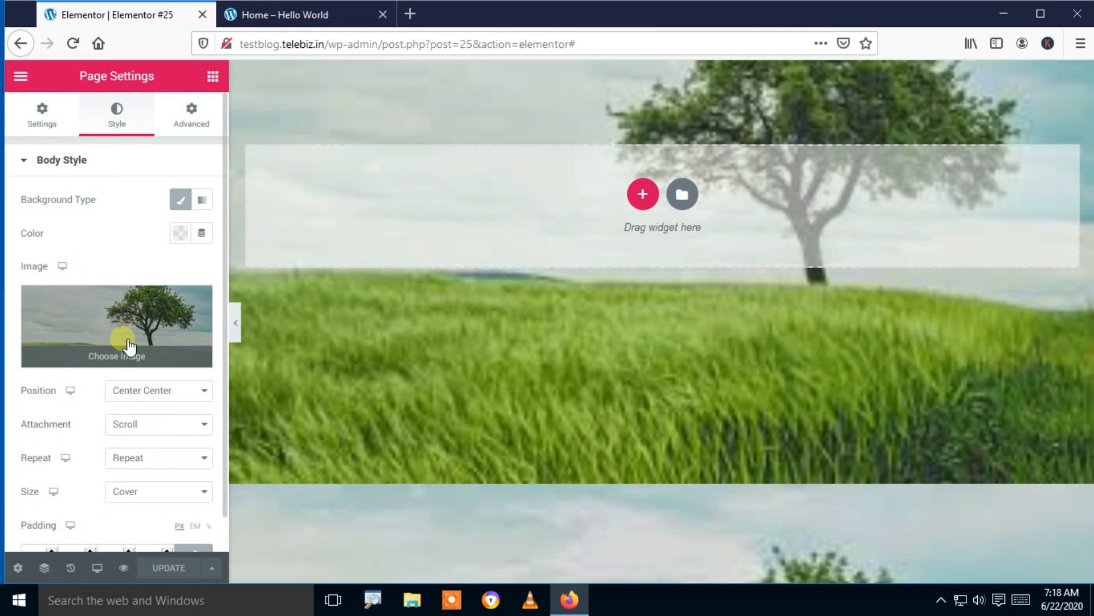
{"action": "mouse_move", "coordinate": [182, 314]}
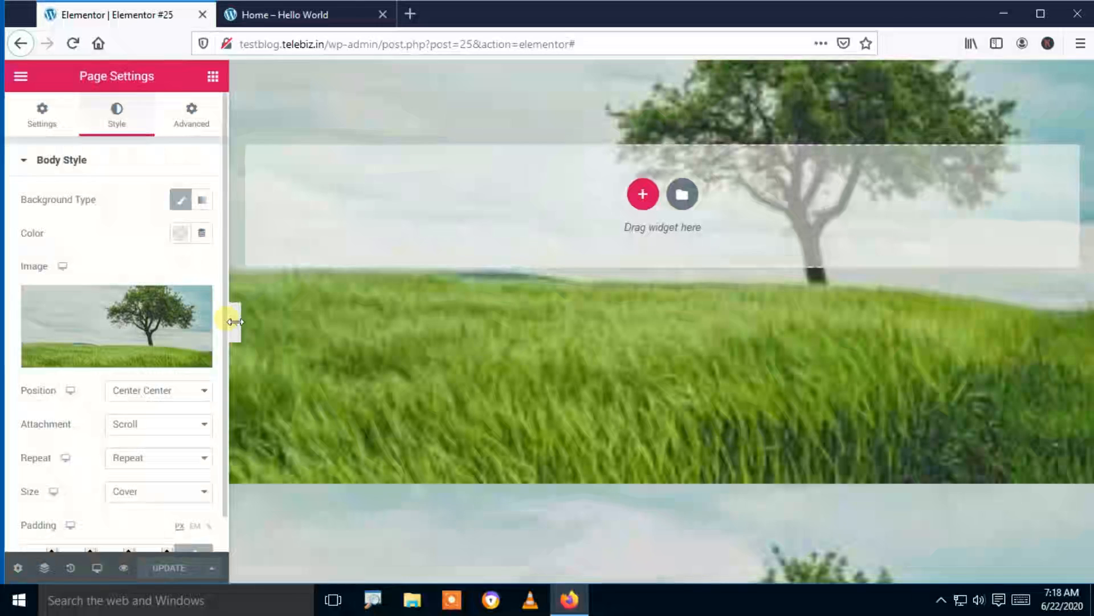
{"action": "scroll", "coordinate": [221, 481], "scroll_direction": "down", "scroll_amount": 1}
{"action": "left_click_drag", "start_coordinate": [221, 481], "coordinate": [214, 535]}
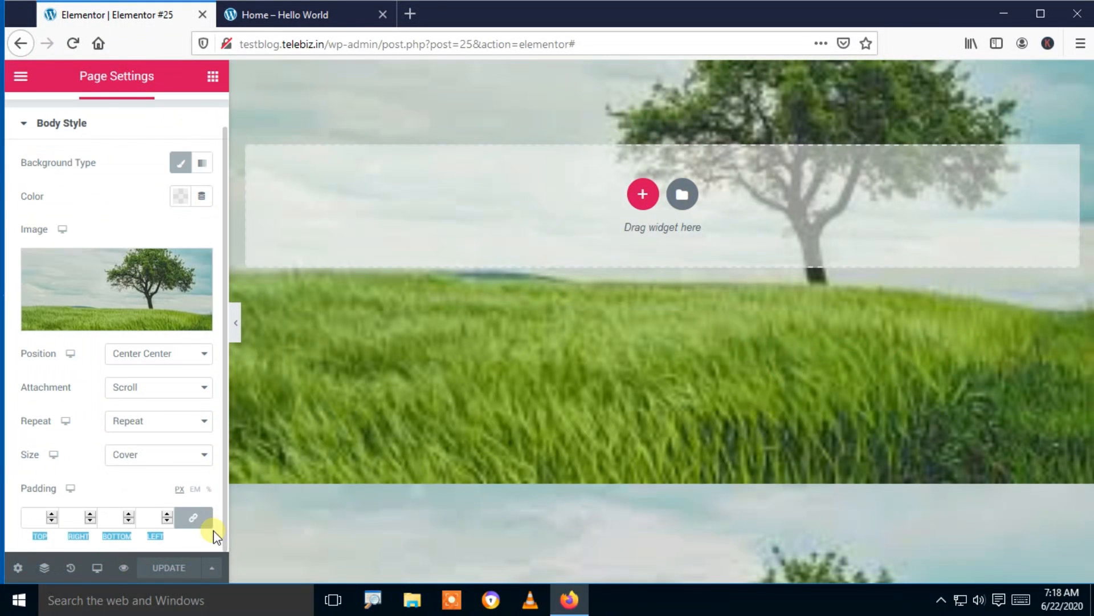
{"action": "mouse_move", "coordinate": [98, 278]}
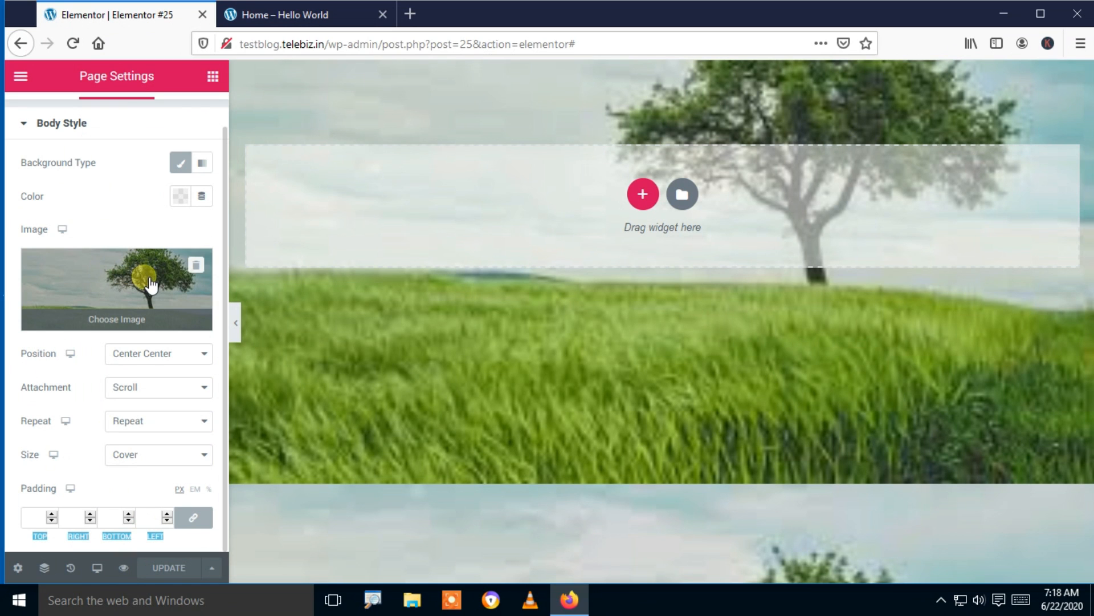
Remove the image from the page's body background and update the page
{"action": "left_click", "coordinate": [196, 265]}
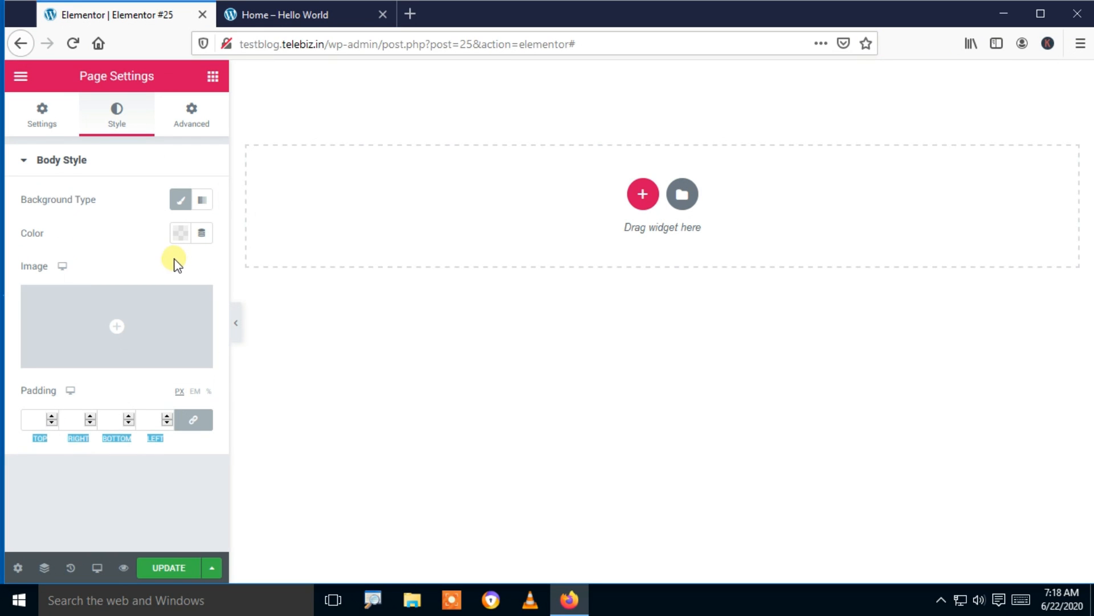
{"action": "left_click", "coordinate": [142, 253]}
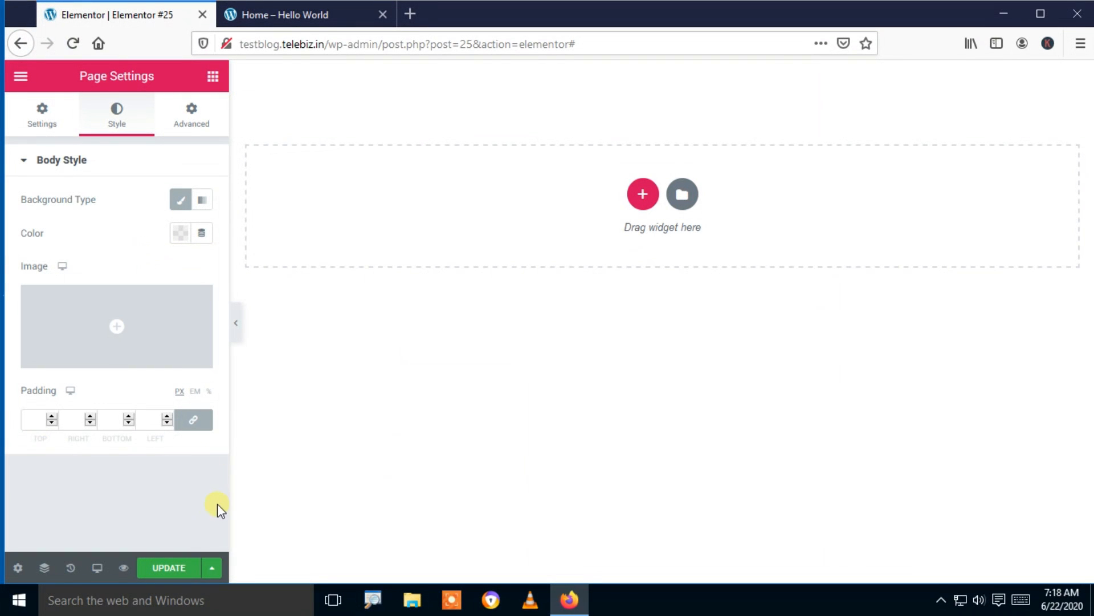
{"action": "left_click", "coordinate": [176, 568]}
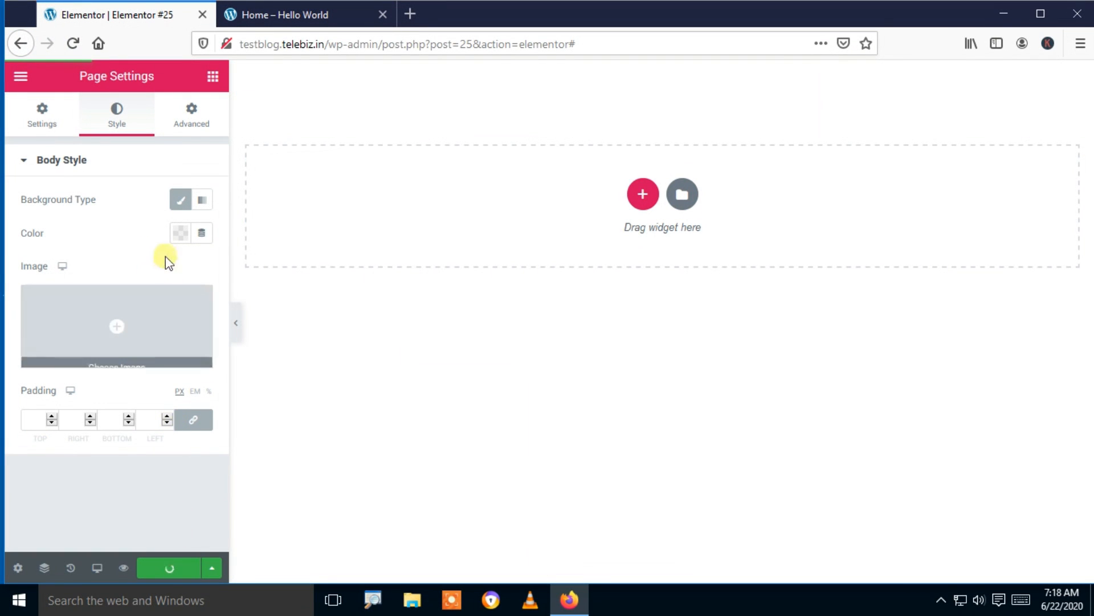
Clear the Classic background type from the body style
{"action": "left_click", "coordinate": [180, 203]}
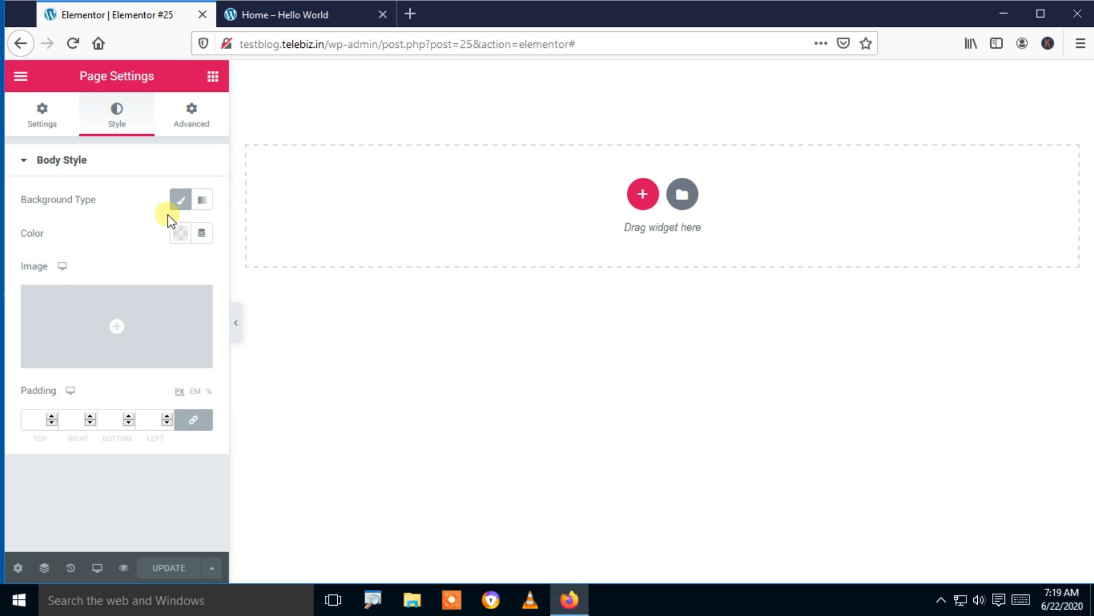
{"action": "left_click", "coordinate": [180, 202]}
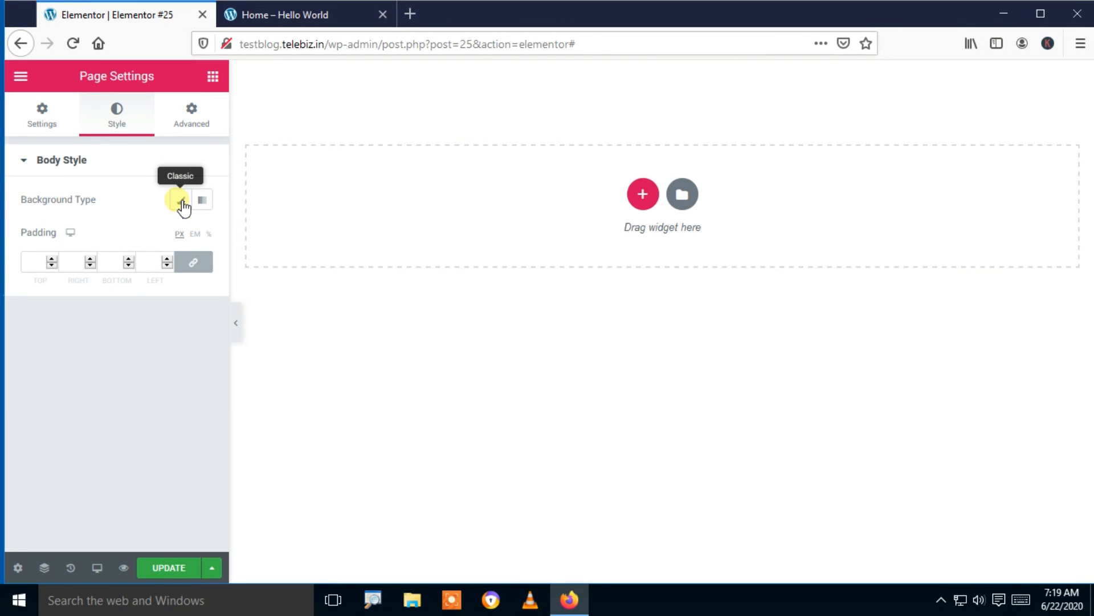
Set the page body background to Classic with the light grey colour #DBDCDD
{"action": "left_click", "coordinate": [181, 202]}
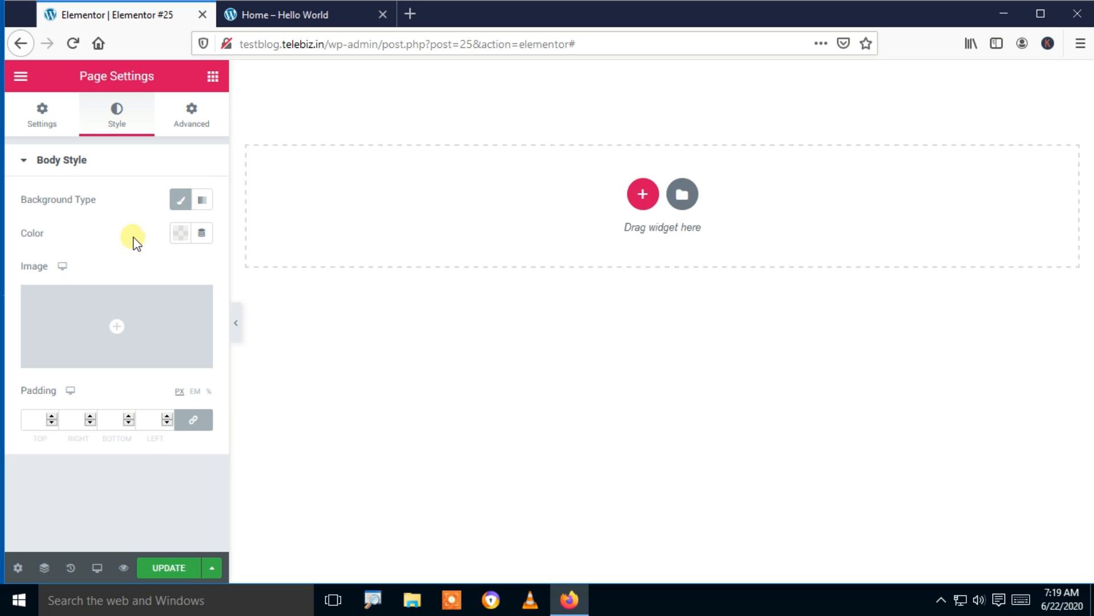
{"action": "left_click", "coordinate": [181, 234]}
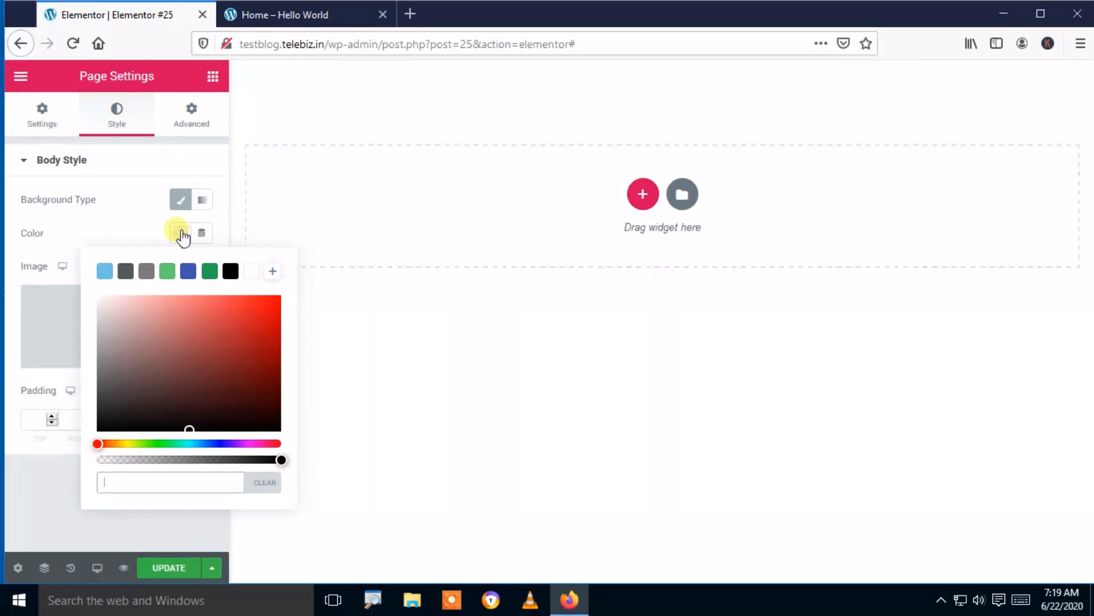
{"action": "left_click_drag", "start_coordinate": [158, 390], "coordinate": [139, 444]}
{"action": "left_click_drag", "start_coordinate": [273, 305], "coordinate": [190, 392]}
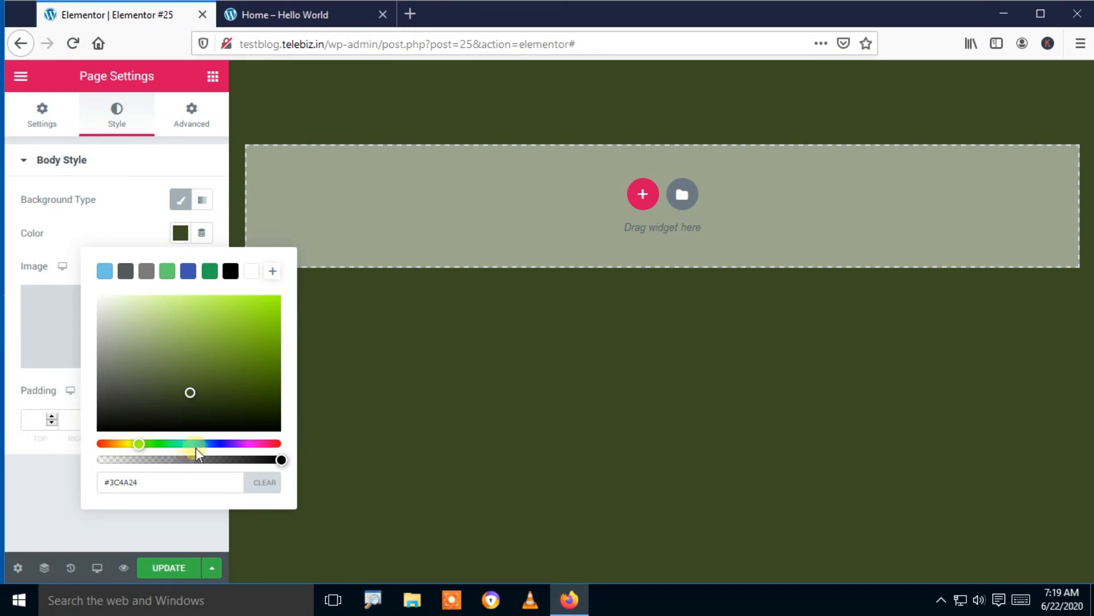
{"action": "left_click_drag", "start_coordinate": [196, 444], "coordinate": [210, 444]}
{"action": "left_click_drag", "start_coordinate": [160, 365], "coordinate": [110, 325]}
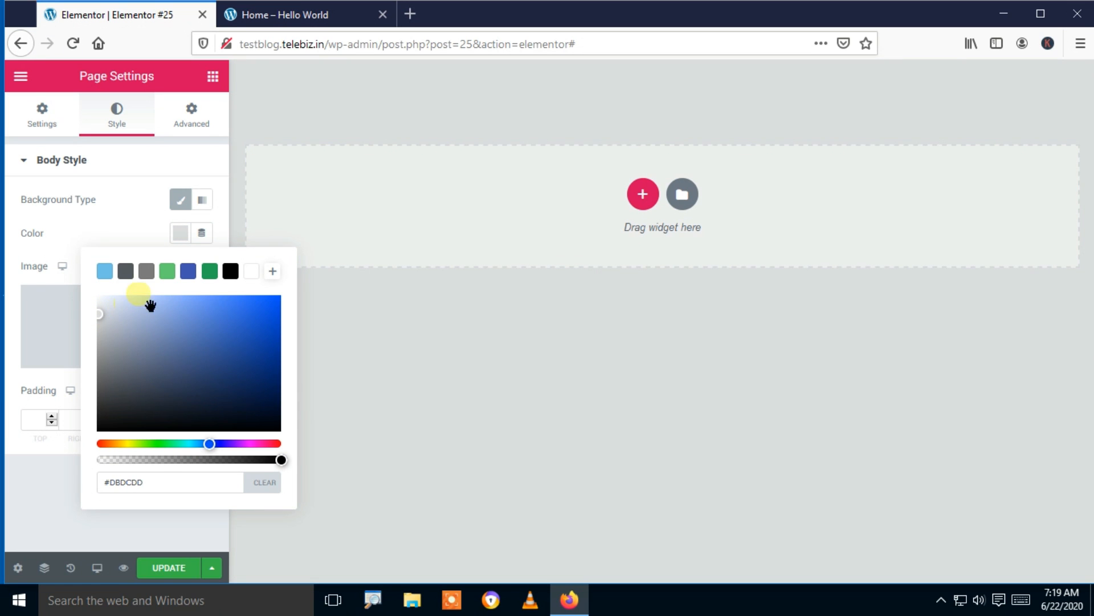
{"action": "left_click", "coordinate": [80, 519]}
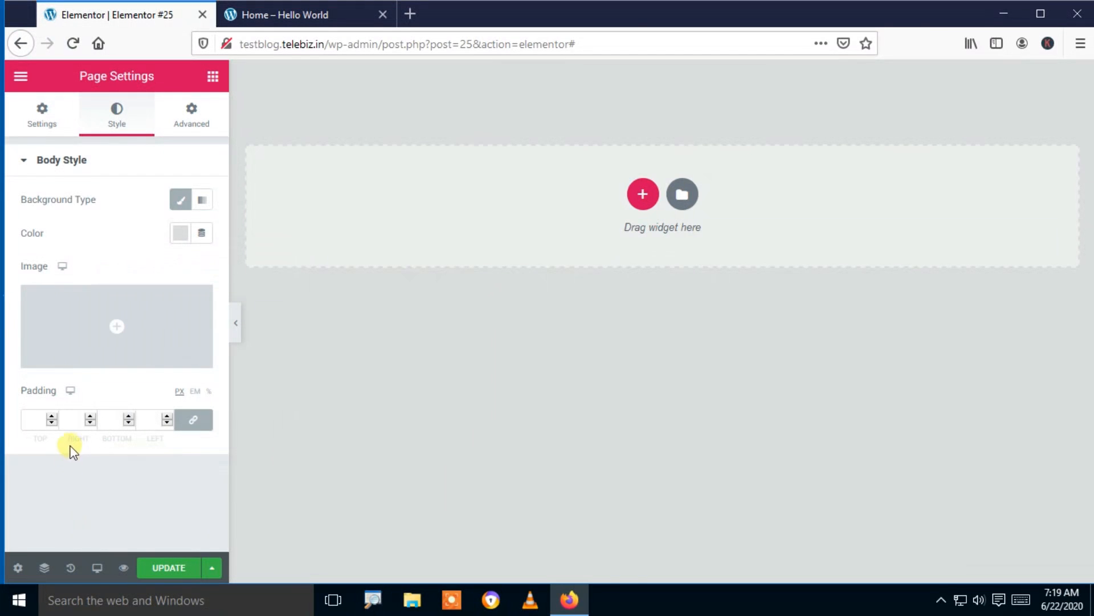
Update the page, check the background colour in the Home preview tab and return to the editor
{"action": "left_click", "coordinate": [167, 571]}
{"action": "left_click", "coordinate": [285, 15]}
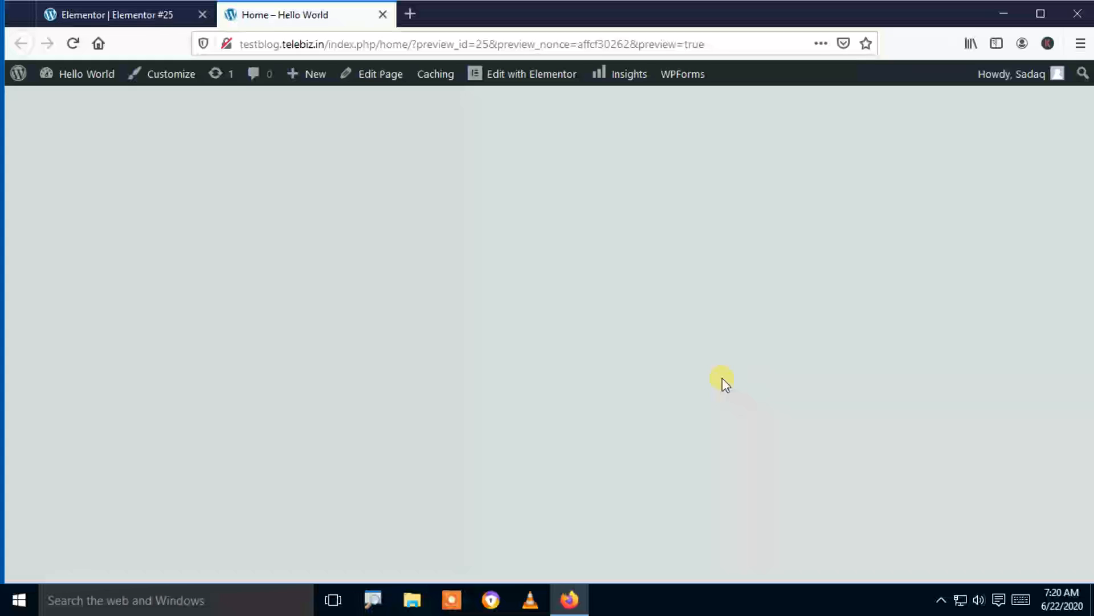
{"action": "left_click", "coordinate": [116, 17]}
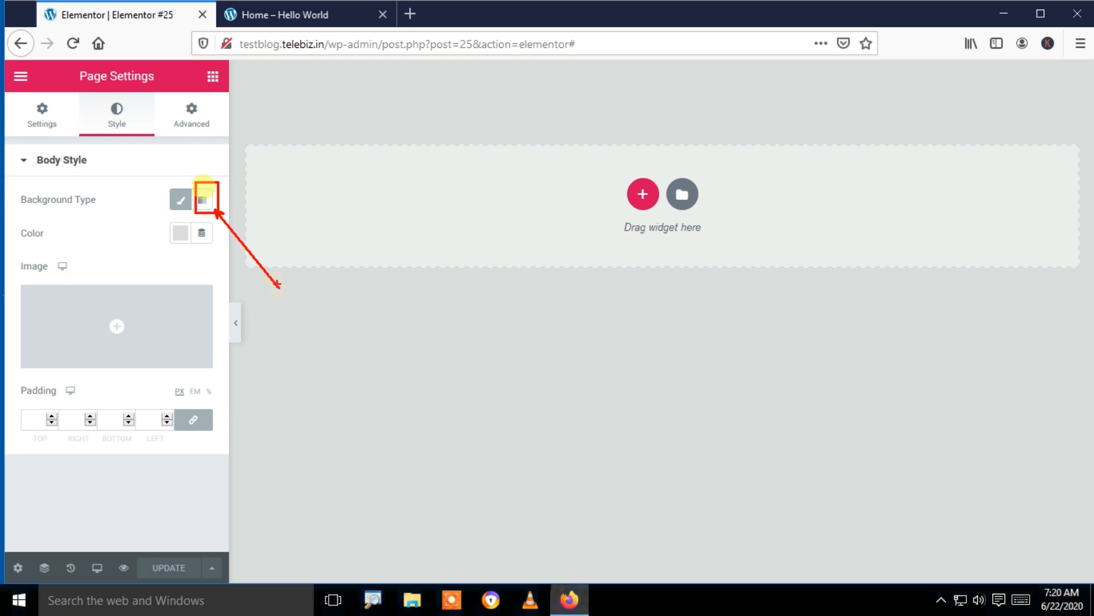
Switch the body background type to Gradient and set its first colour to blue #0053F9
{"action": "left_click", "coordinate": [203, 201]}
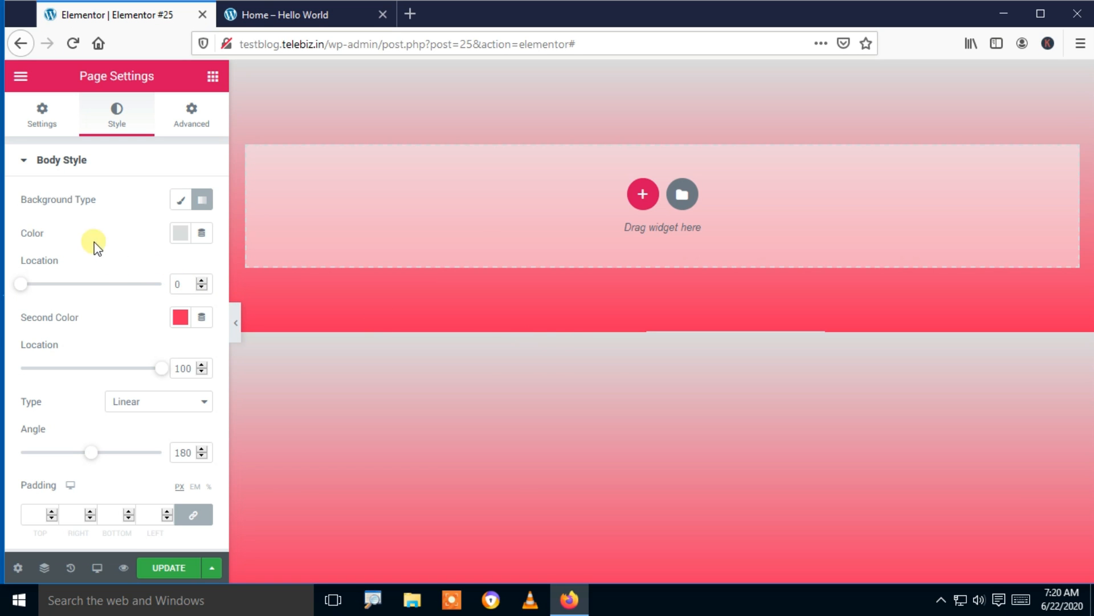
{"action": "left_click", "coordinate": [180, 238]}
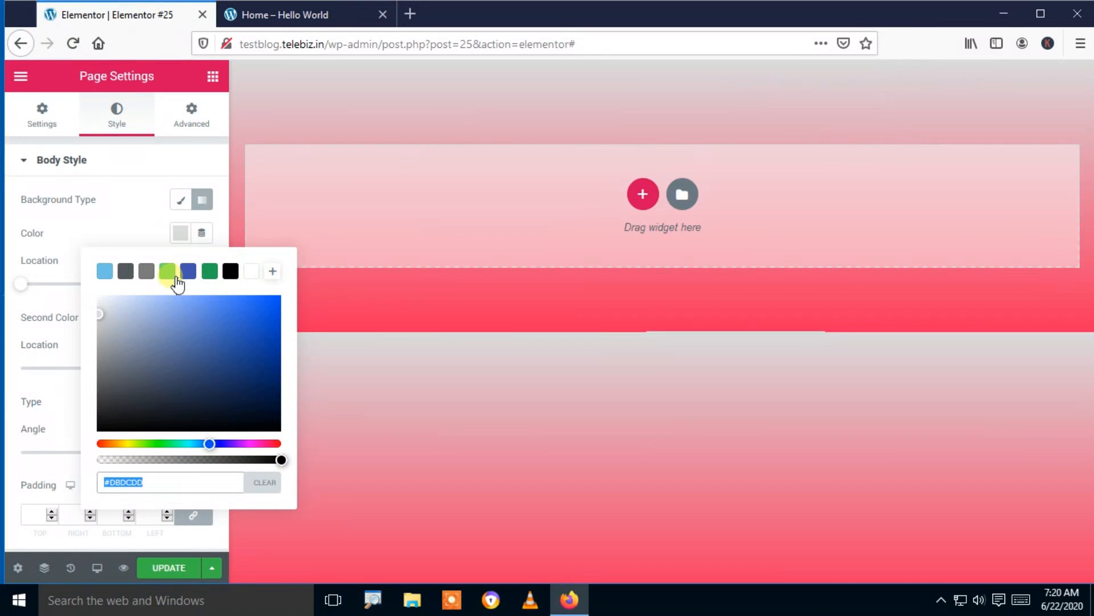
{"action": "left_click_drag", "start_coordinate": [192, 336], "coordinate": [290, 298]}
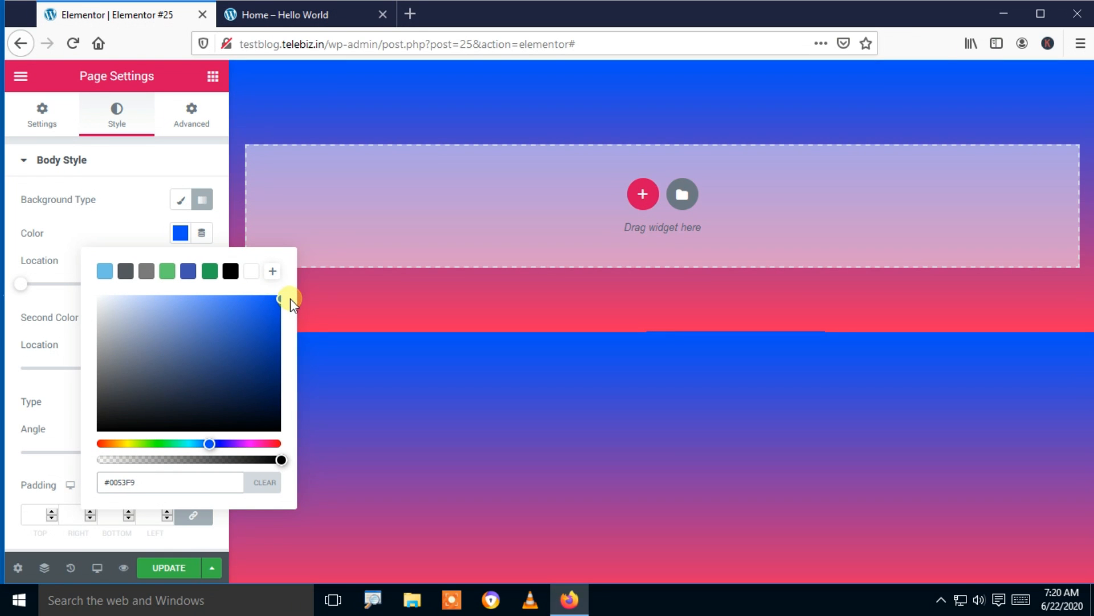
{"action": "left_click", "coordinate": [219, 220]}
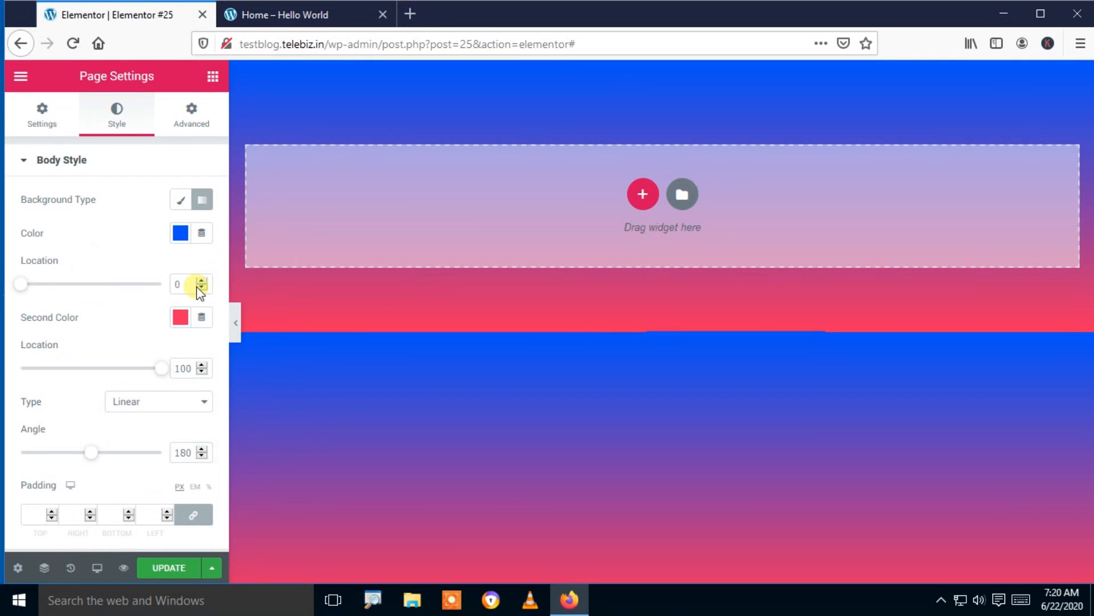
Set the gradient's second colour to light purple #BEB2F7
{"action": "left_click", "coordinate": [181, 322]}
{"action": "left_click_drag", "start_coordinate": [379, 187], "coordinate": [336, 146]}
{"action": "left_click_drag", "start_coordinate": [251, 264], "coordinate": [349, 275]}
{"action": "left_click_drag", "start_coordinate": [313, 139], "coordinate": [281, 127]}
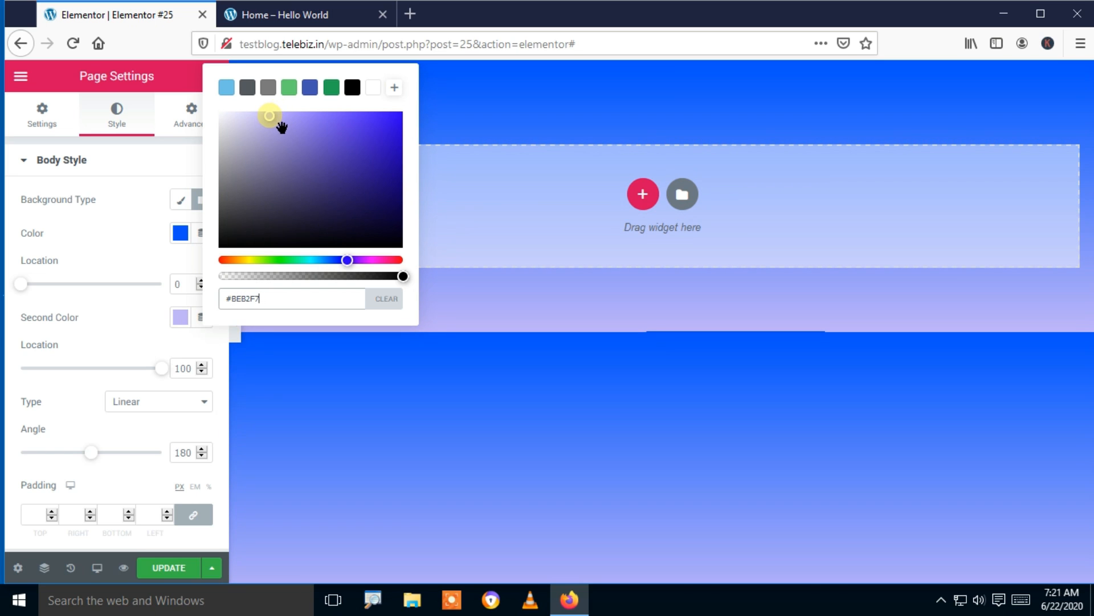
{"action": "left_click", "coordinate": [219, 348]}
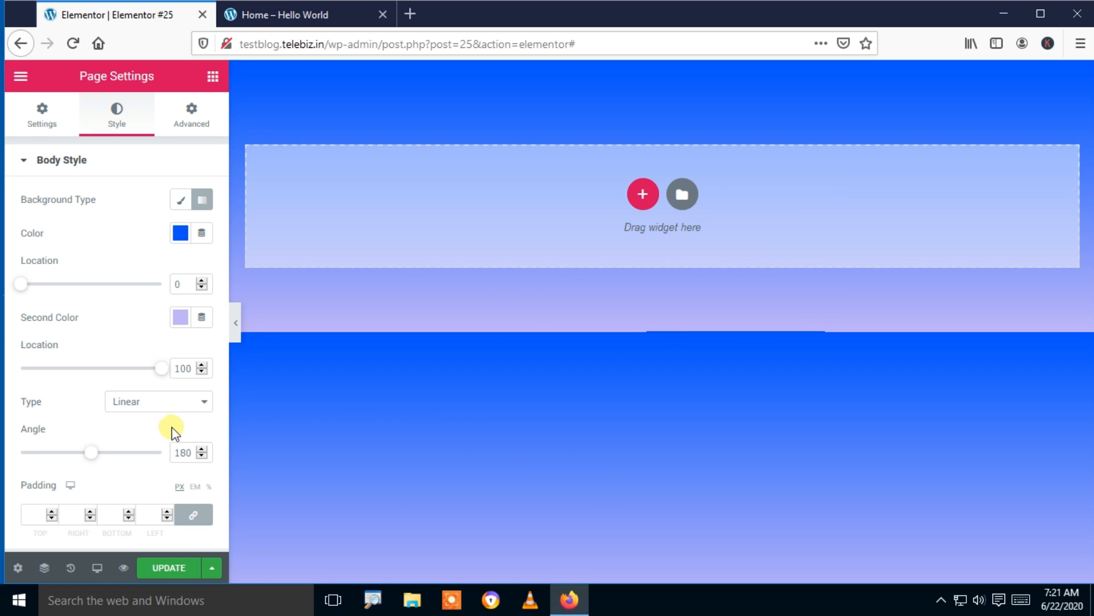
Change the gradient type to Radial with the first colour's location at 45 and the second colour's at 100
{"action": "left_click", "coordinate": [165, 403]}
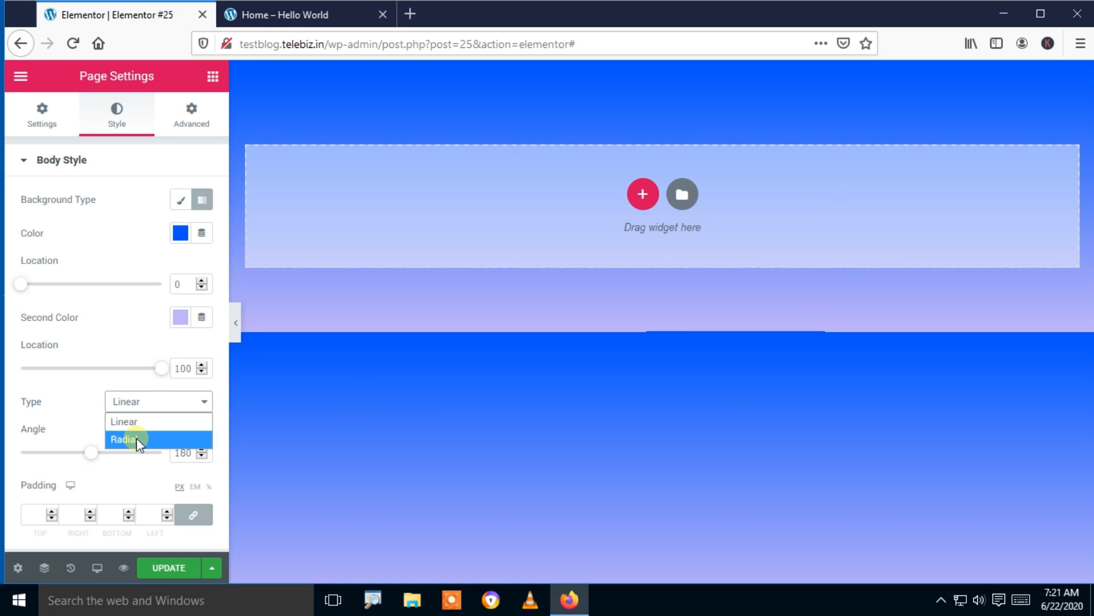
{"action": "left_click", "coordinate": [135, 438]}
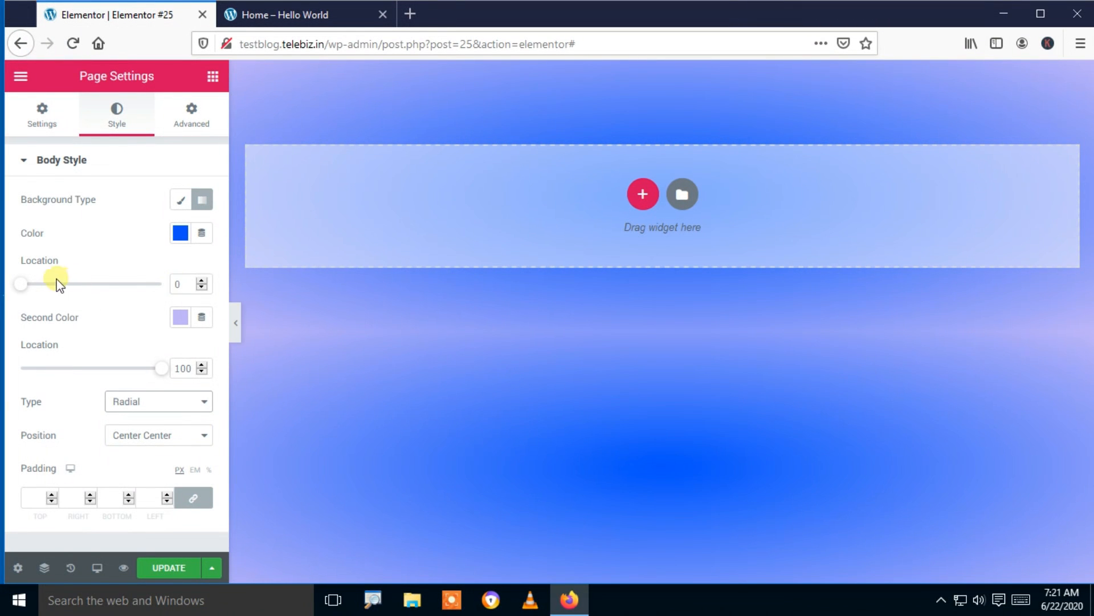
{"action": "left_click_drag", "start_coordinate": [25, 294], "coordinate": [90, 301]}
{"action": "left_click_drag", "start_coordinate": [161, 368], "coordinate": [106, 383]}
{"action": "left_click_drag", "start_coordinate": [137, 377], "coordinate": [176, 405]}
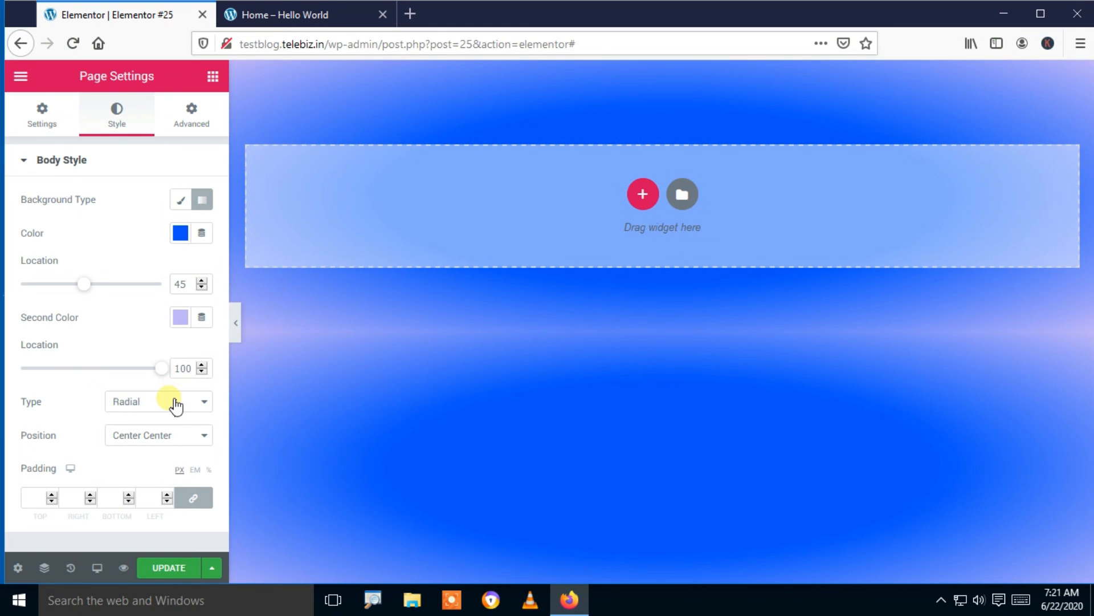
Set the gradient type back to Linear, with the first colour's location at 42 and the angle at 330
{"action": "left_click", "coordinate": [176, 406]}
{"action": "left_click", "coordinate": [152, 420]}
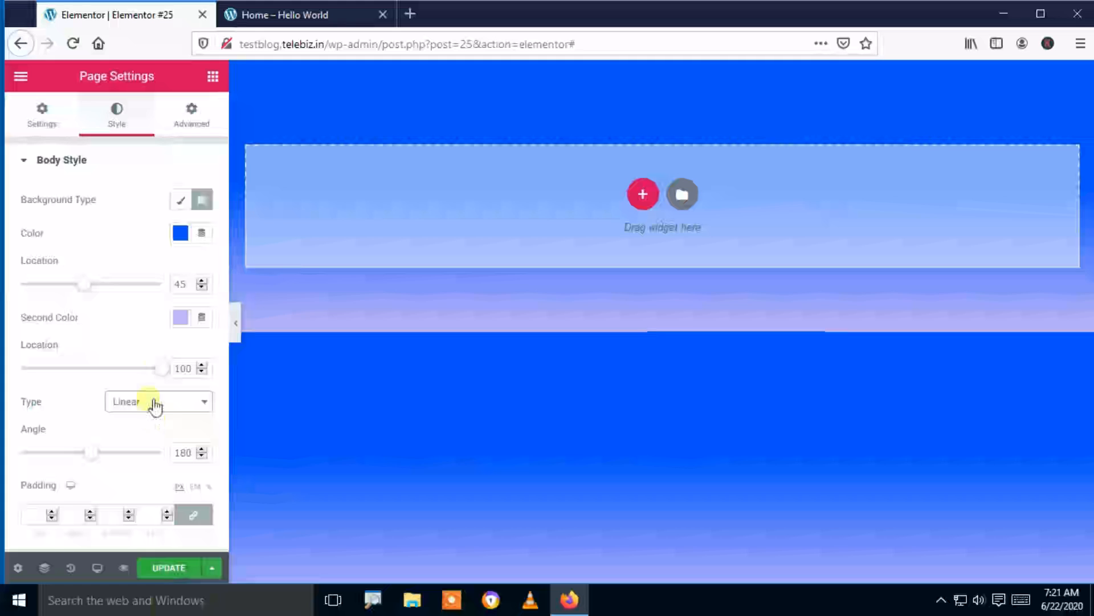
{"action": "left_click_drag", "start_coordinate": [88, 291], "coordinate": [82, 326]}
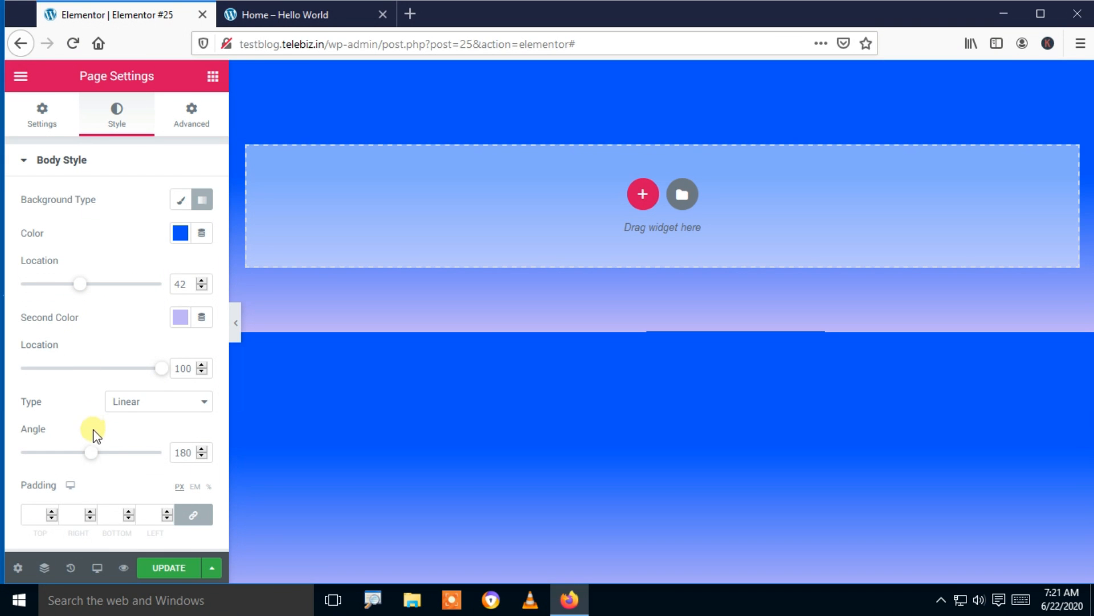
{"action": "left_click_drag", "start_coordinate": [94, 453], "coordinate": [159, 464]}
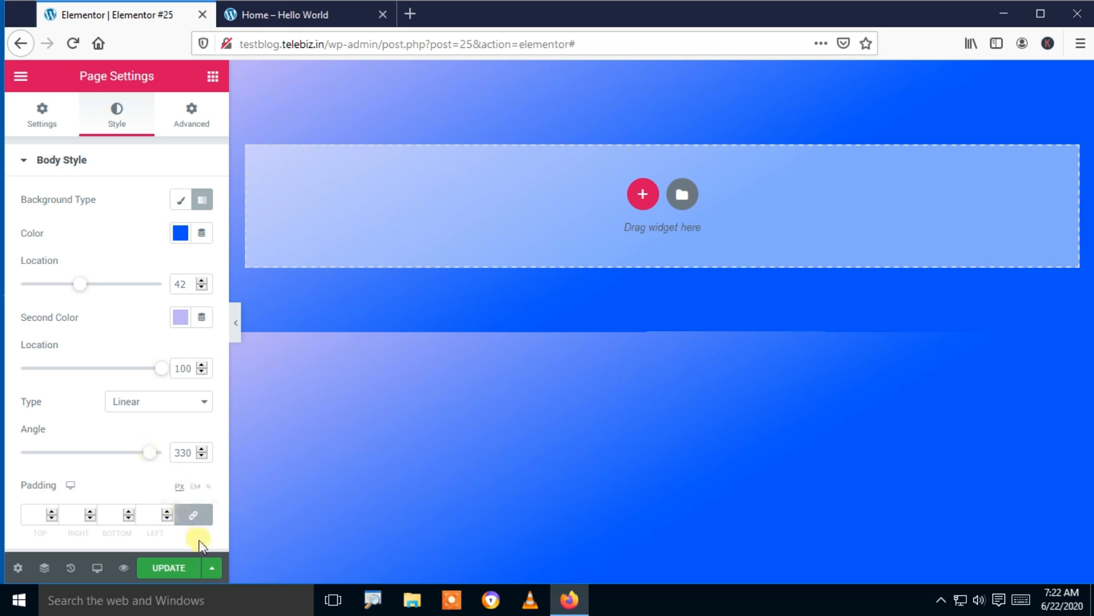
Update the page, reload the Home preview tab and compare its background with the gradient in the editor
{"action": "left_click", "coordinate": [175, 568]}
{"action": "left_click", "coordinate": [265, 15]}
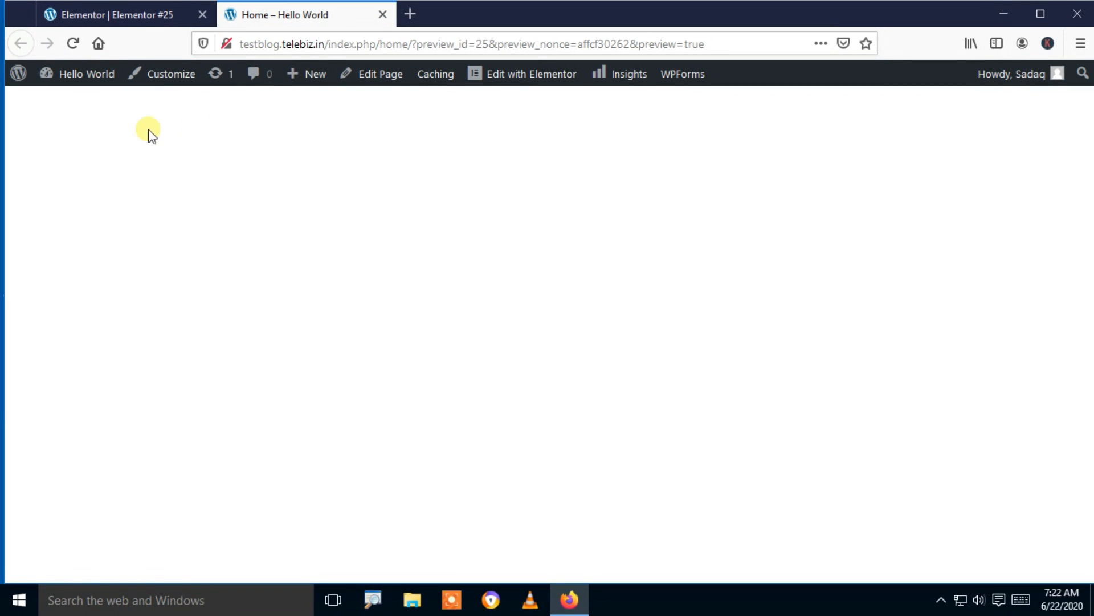
{"action": "left_click", "coordinate": [78, 44]}
{"action": "left_click", "coordinate": [132, 16]}
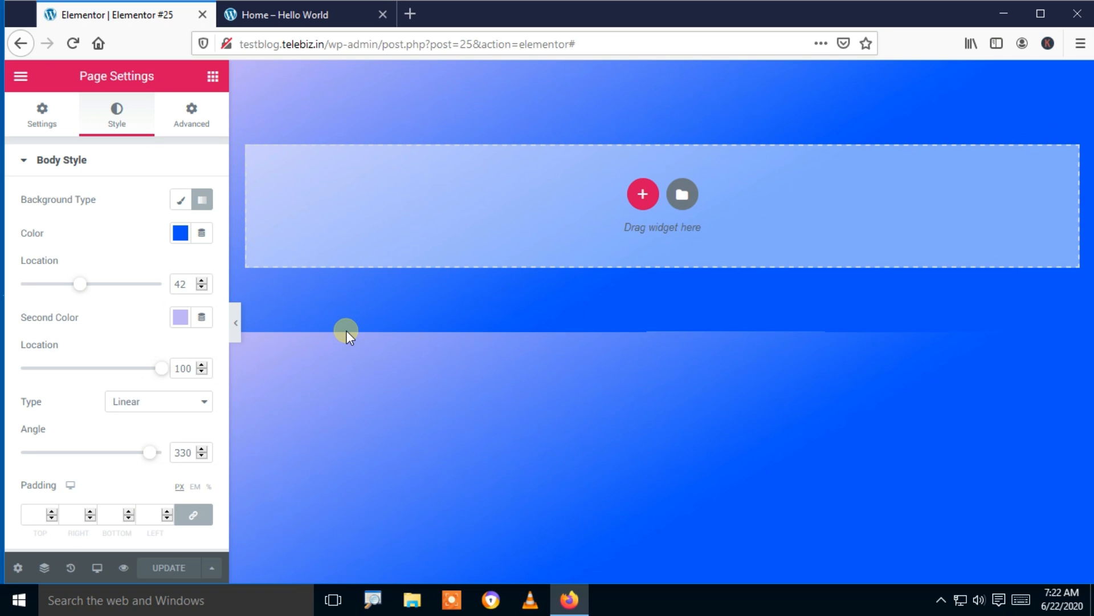
{"action": "left_click", "coordinate": [310, 19]}
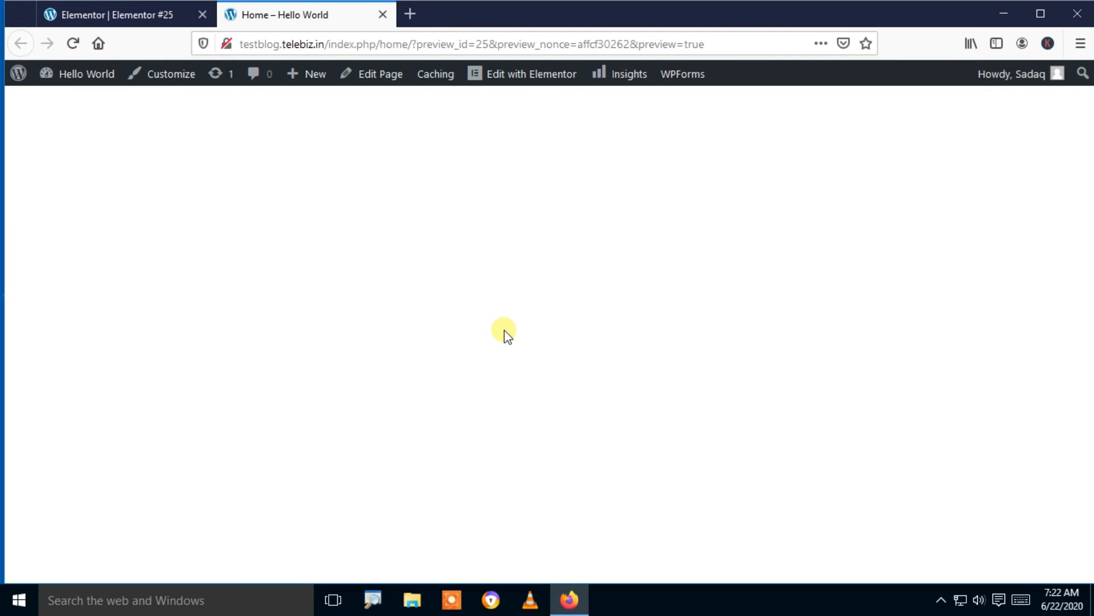
{"action": "left_click", "coordinate": [115, 13]}
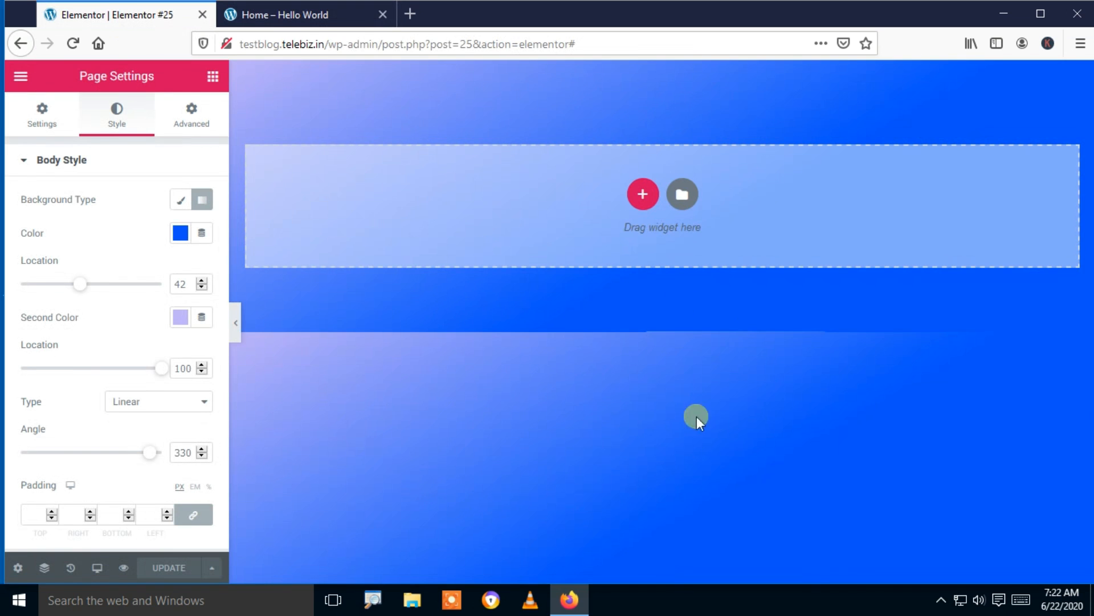
{"action": "left_click", "coordinate": [315, 15]}
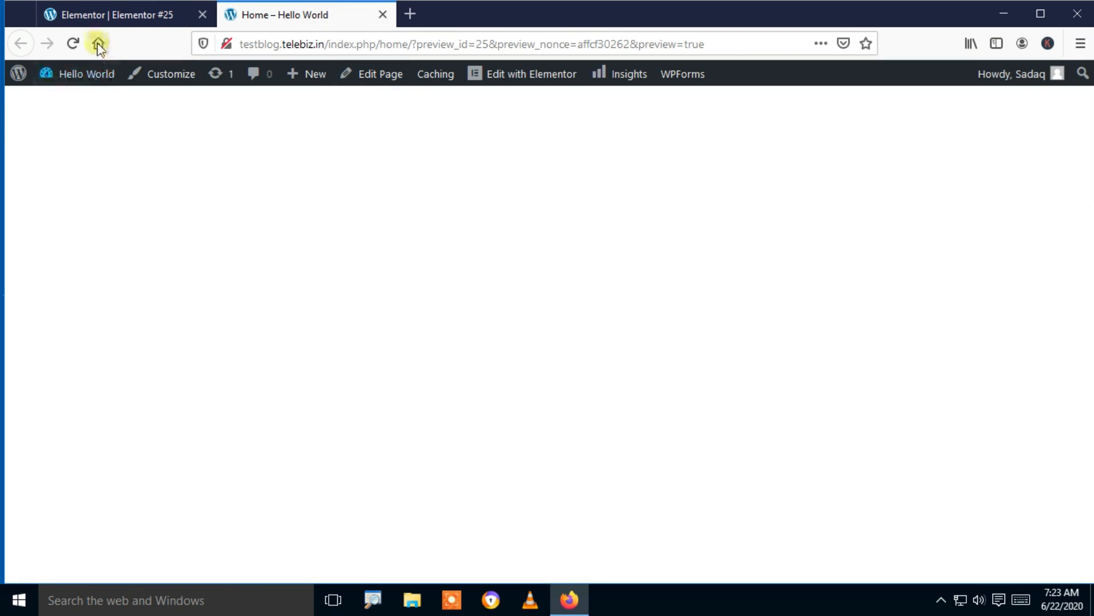
{"action": "left_click", "coordinate": [97, 16]}
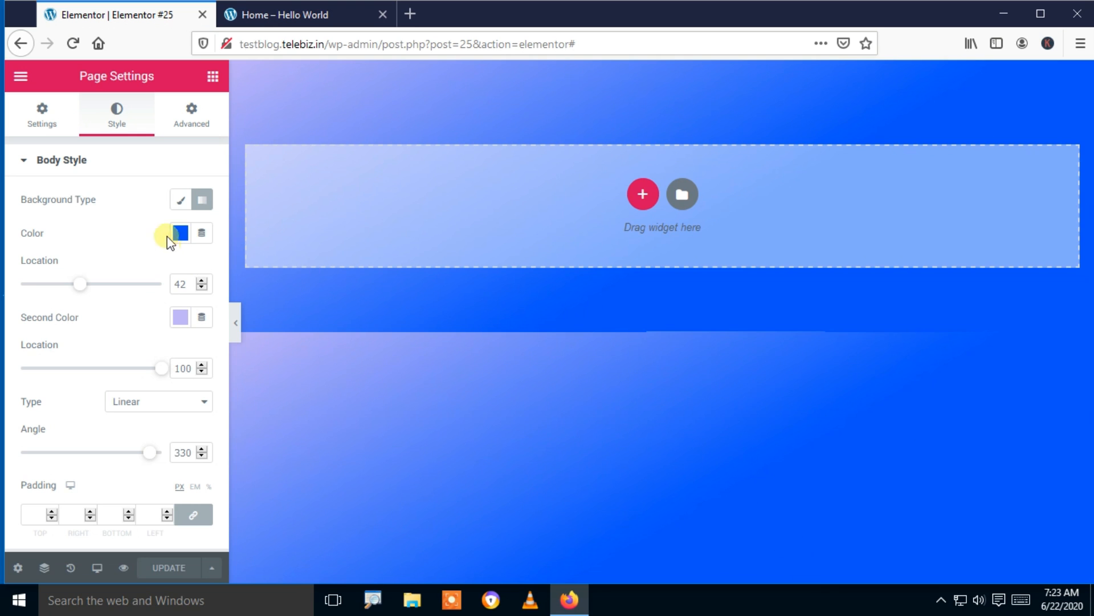
Switch the body background type to Classic and set its colour to light grey #ECECEC
{"action": "left_click", "coordinate": [180, 206]}
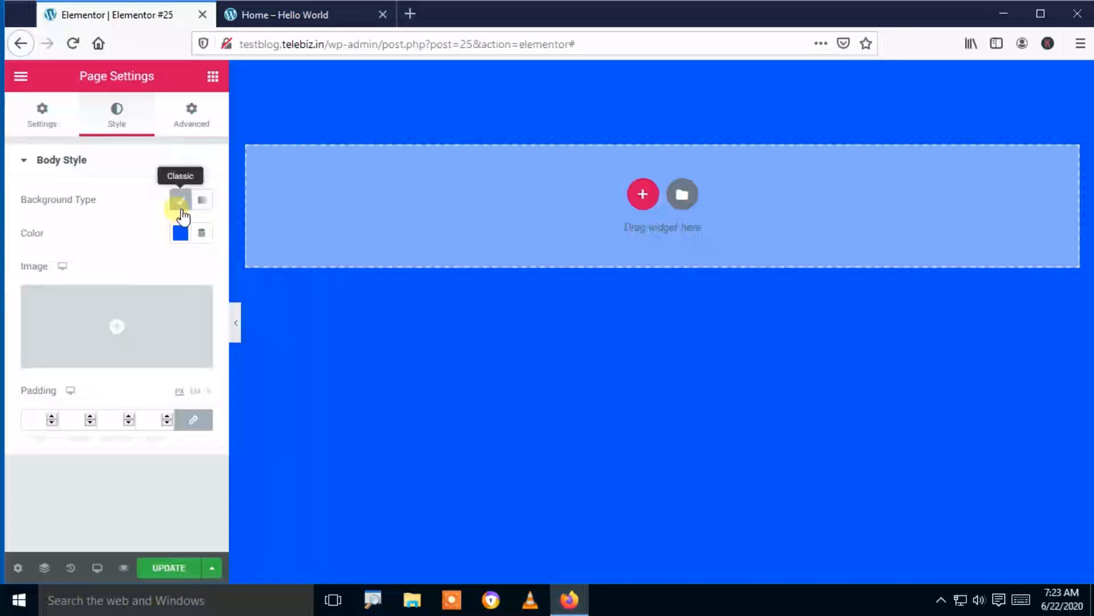
{"action": "left_click", "coordinate": [184, 236]}
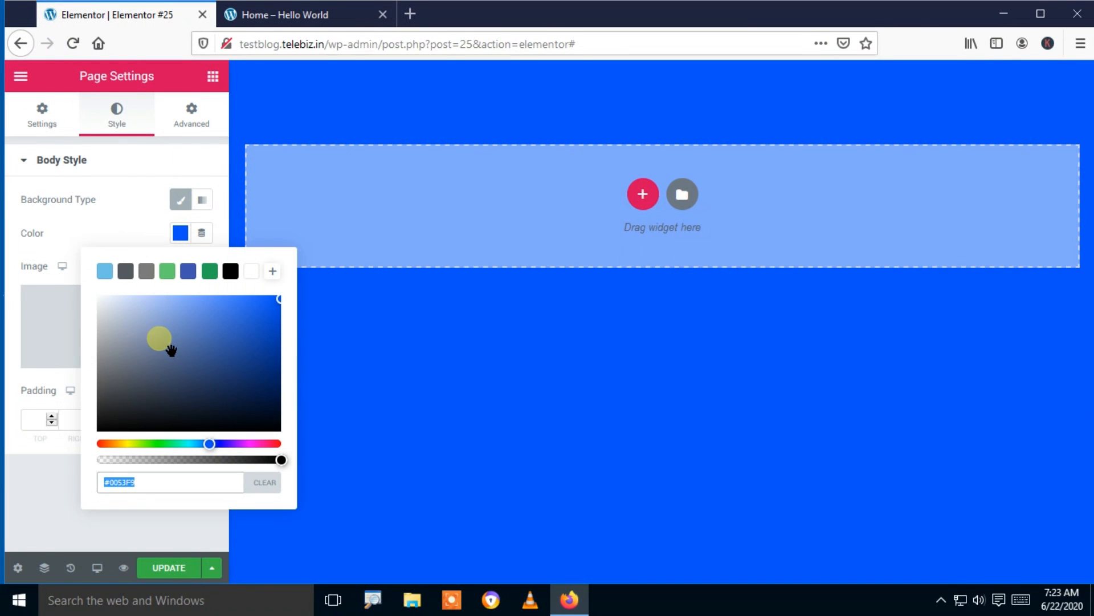
{"action": "left_click", "coordinate": [105, 319]}
{"action": "left_click_drag", "start_coordinate": [117, 329], "coordinate": [95, 310]}
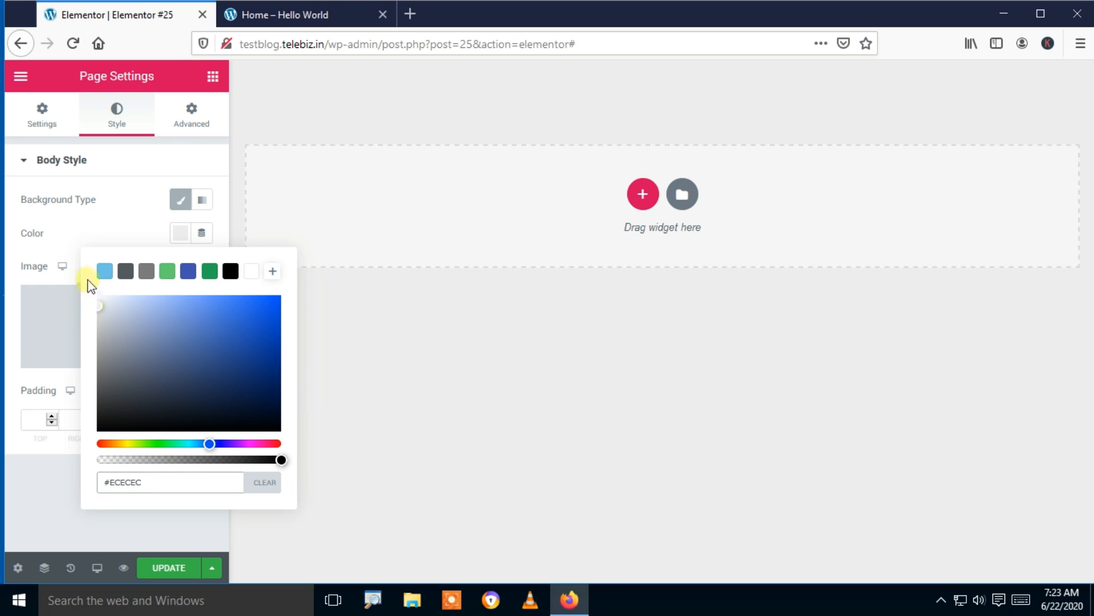
{"action": "left_click", "coordinate": [80, 482]}
Update the page, check the background in the reloaded Home preview tab and return to the editor
{"action": "left_click", "coordinate": [169, 567]}
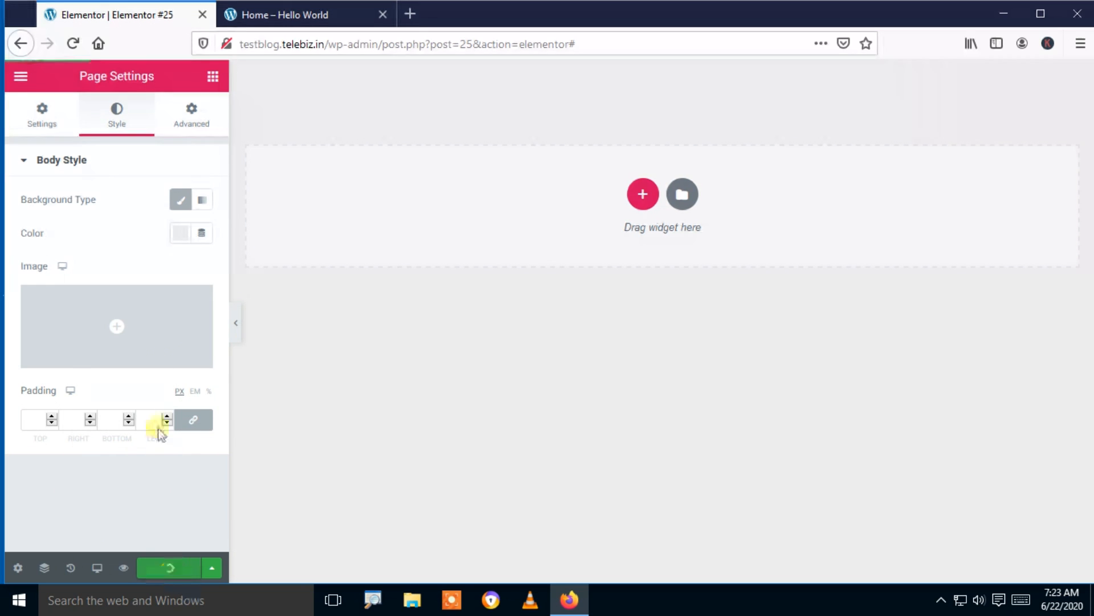
{"action": "left_click", "coordinate": [335, 23]}
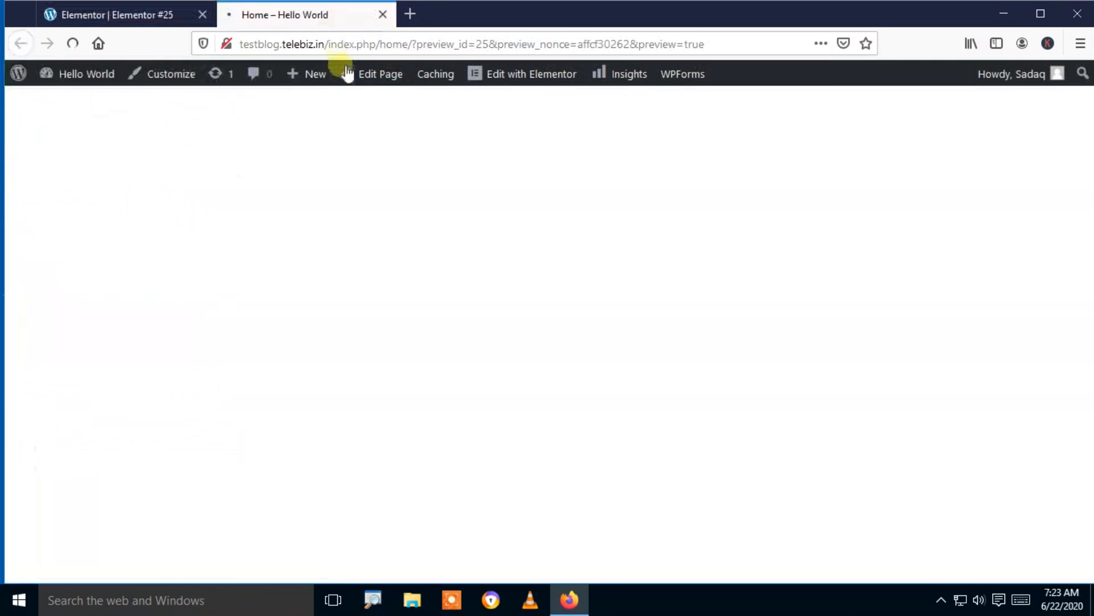
{"action": "key", "text": "F5"}
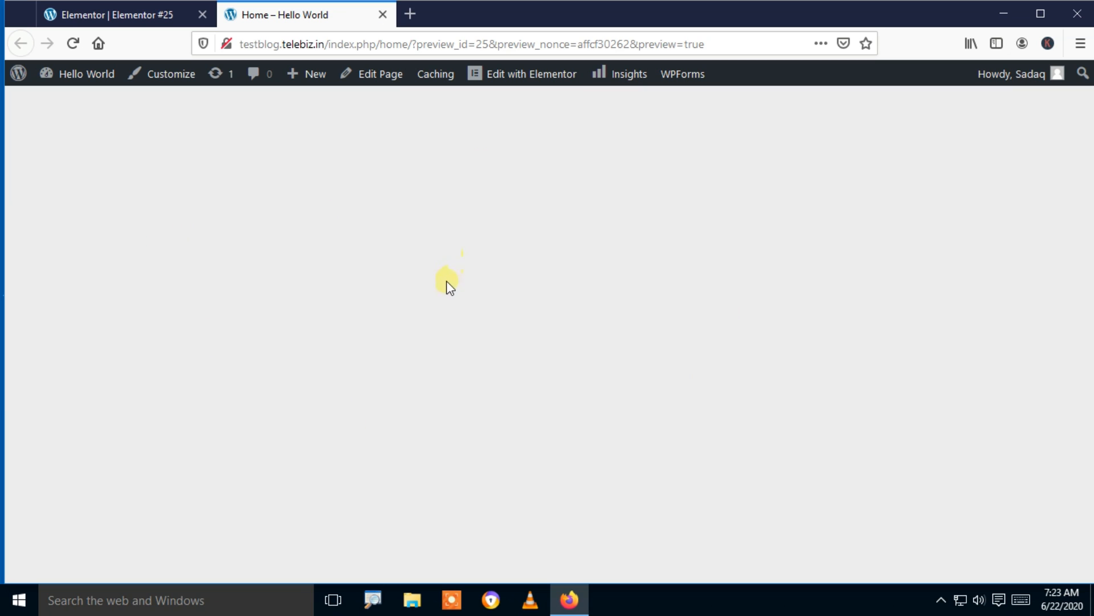
{"action": "left_click", "coordinate": [125, 13]}
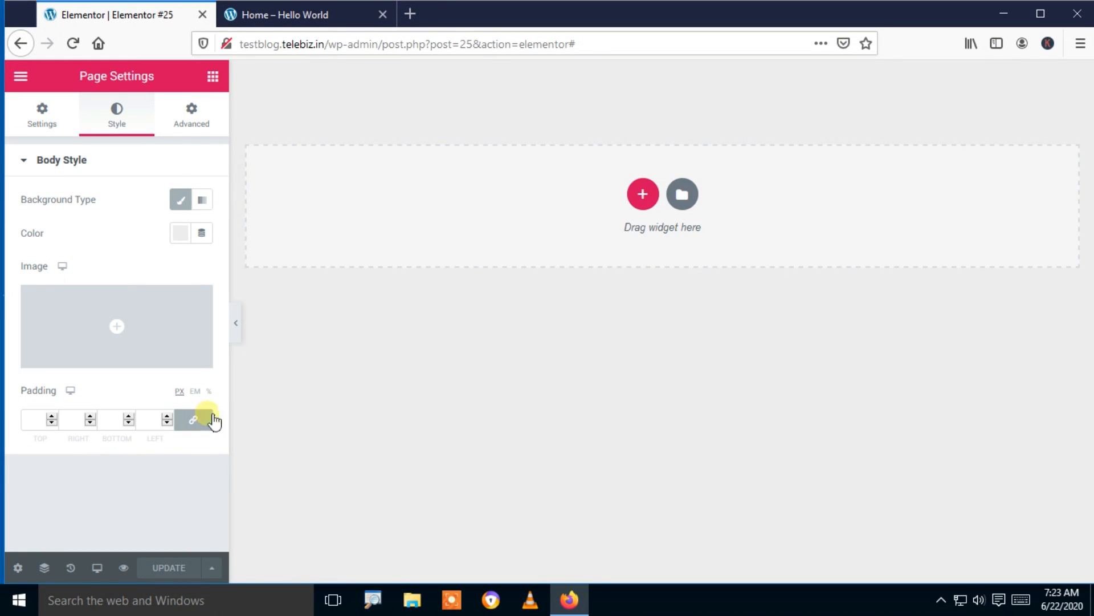
Examine the Custom CSS section in the page's advanced settings
{"action": "left_click", "coordinate": [200, 125]}
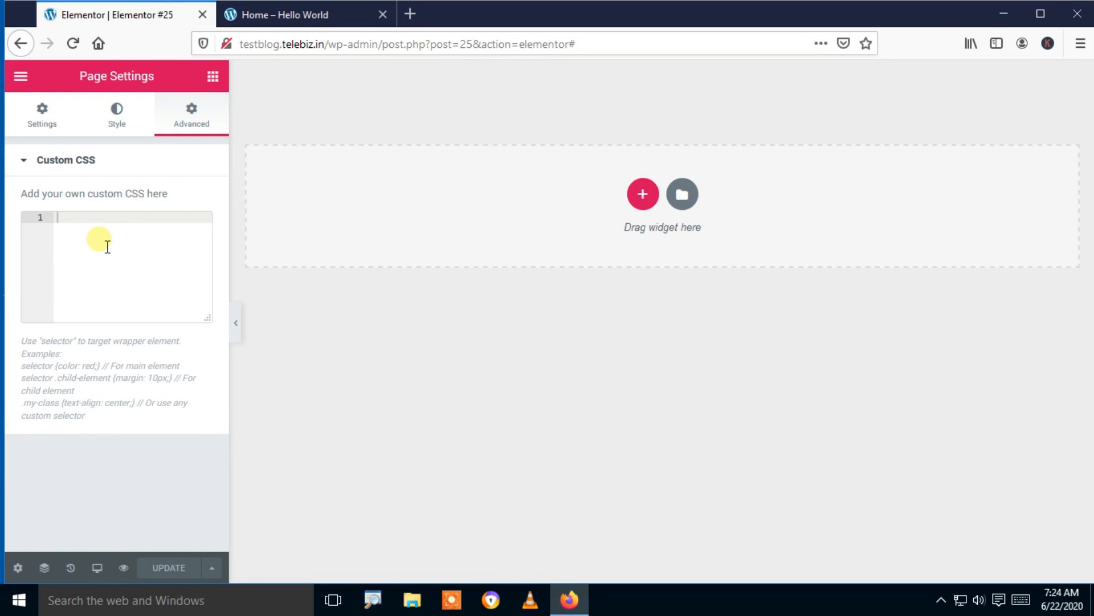
{"action": "left_click", "coordinate": [25, 162]}
{"action": "left_click", "coordinate": [27, 164]}
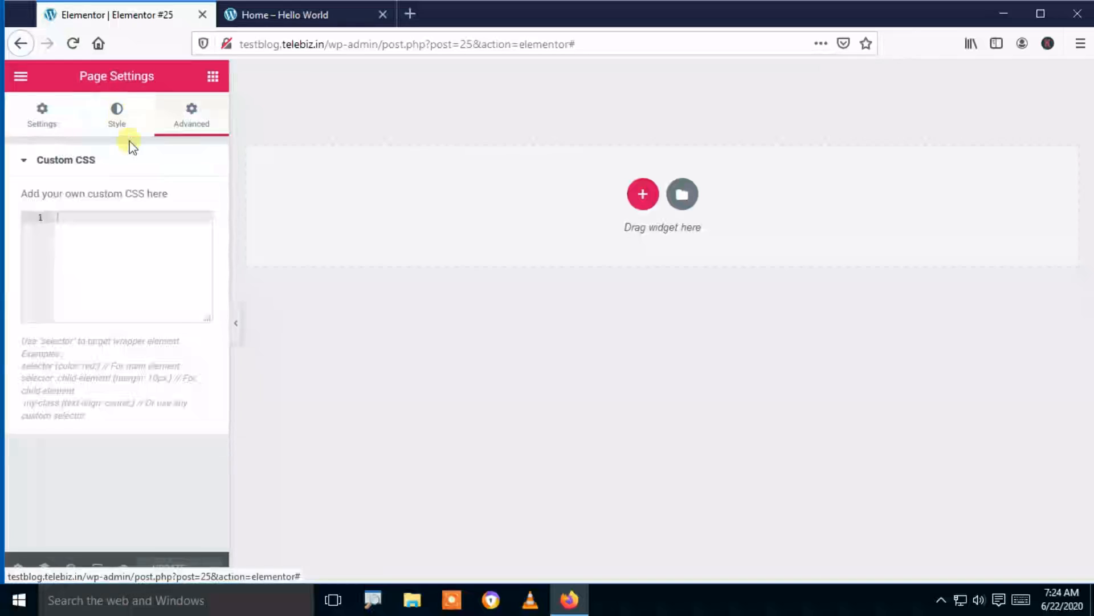
Reopen the page's body style settings and compare the editor with the Home preview tab
{"action": "left_click", "coordinate": [127, 132]}
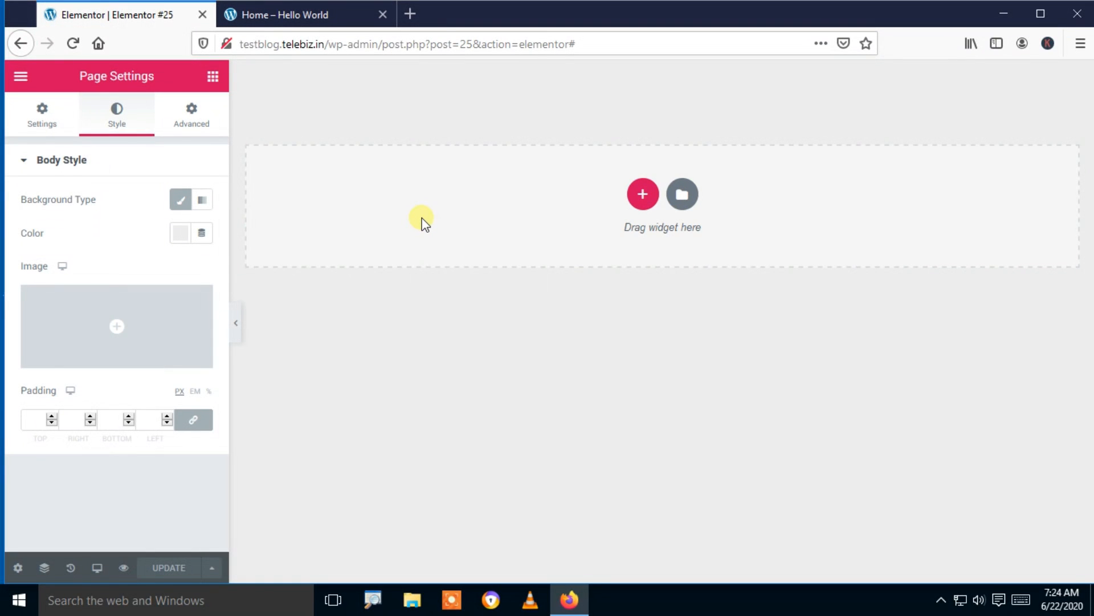
{"action": "left_click", "coordinate": [244, 12]}
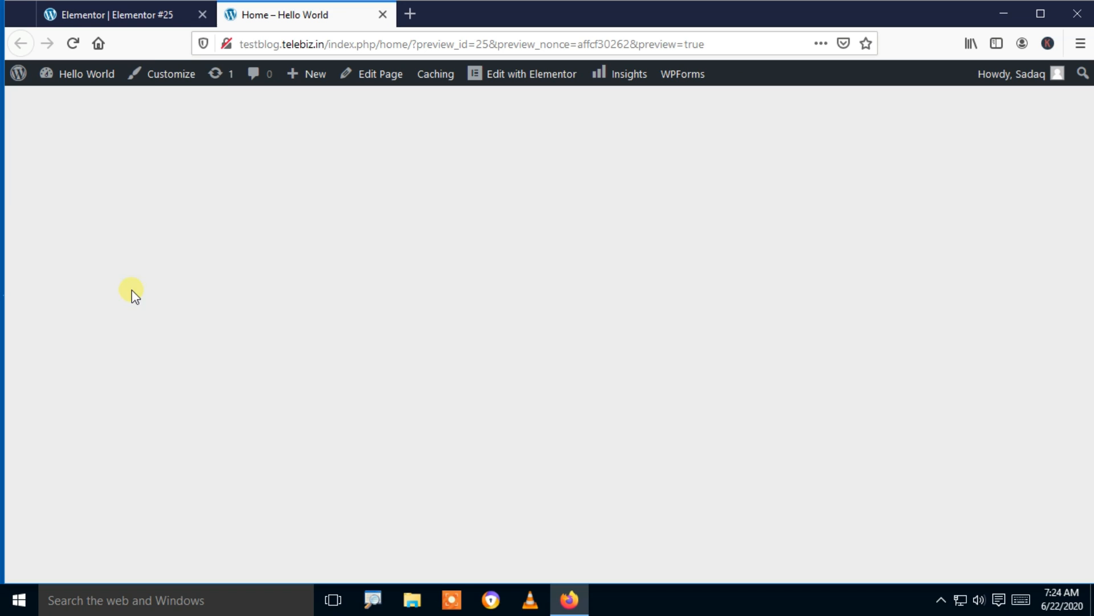
{"action": "left_click", "coordinate": [143, 15]}
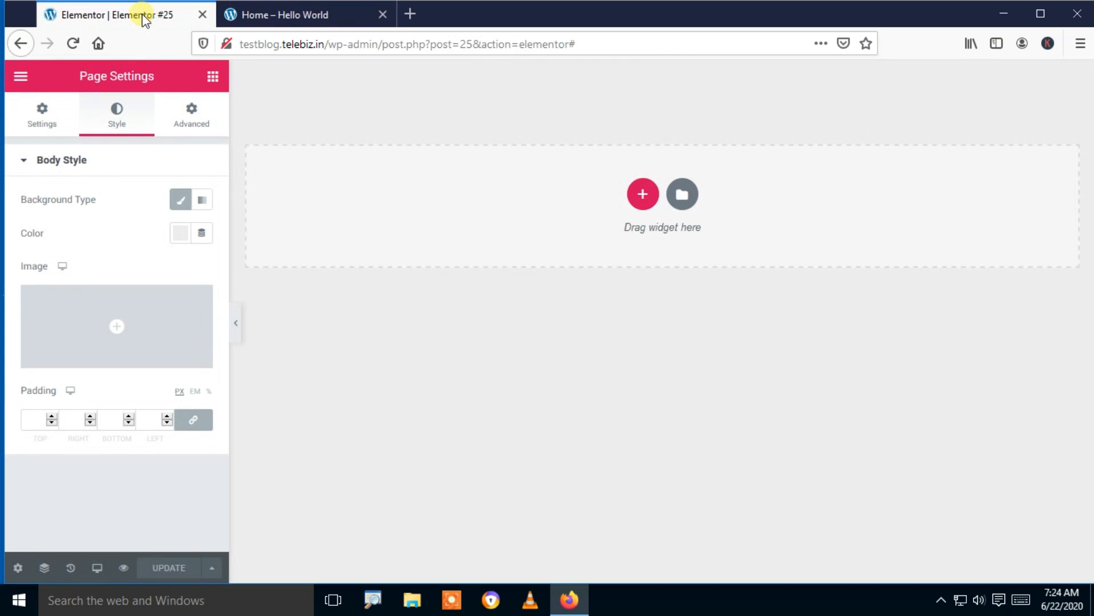